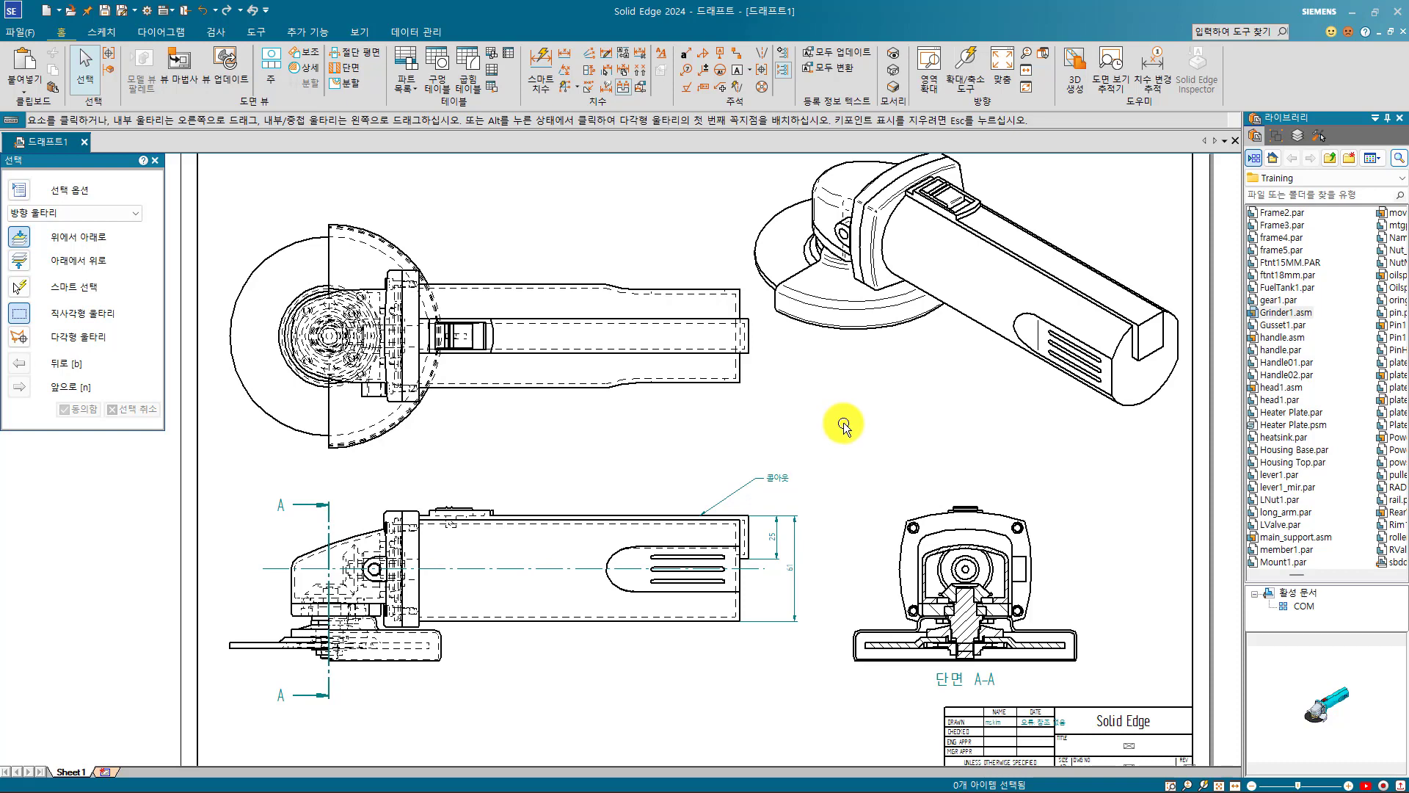
Step: Inspect the properties of the section view, the 25 mm dimension and the callout on the drawing sheet
click(943, 657)
click(774, 537)
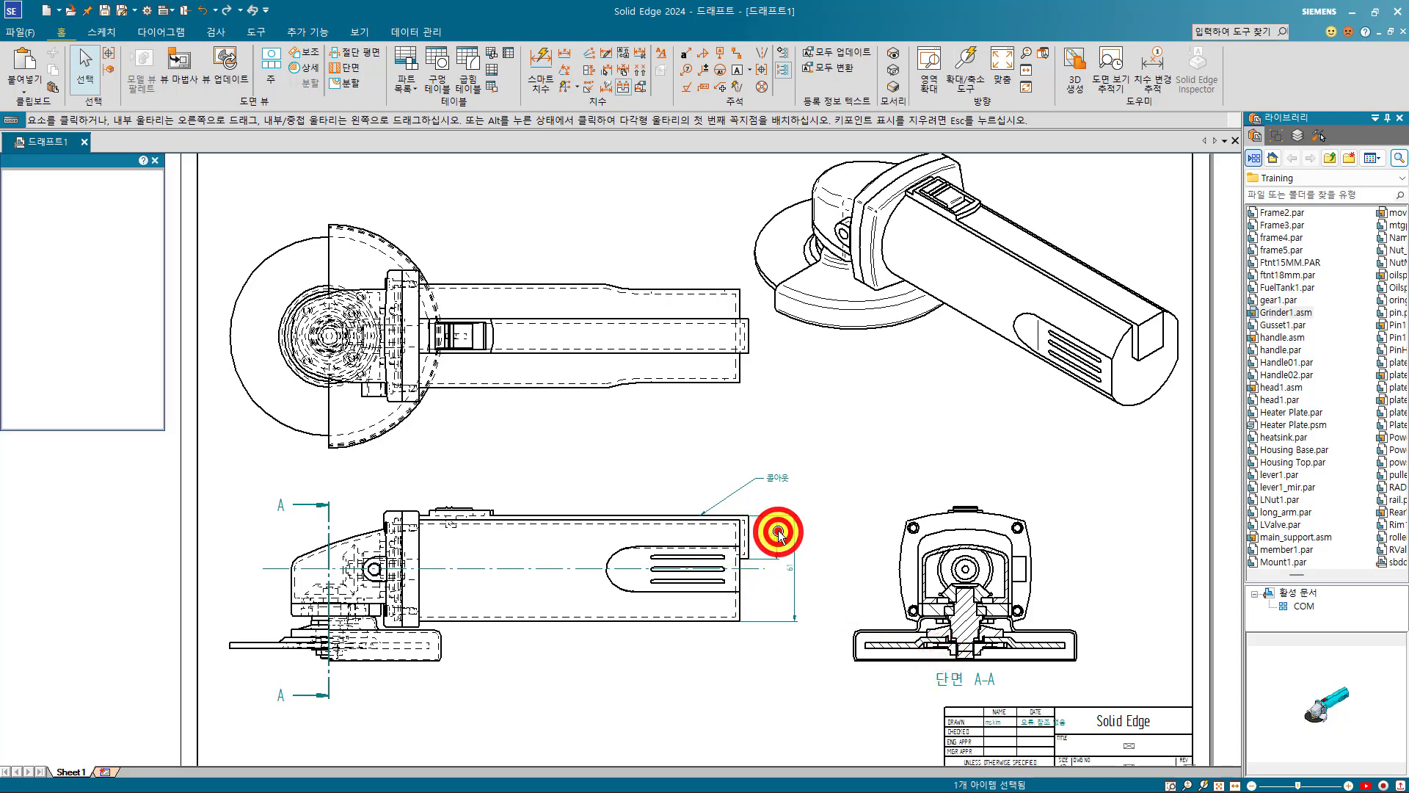
click(759, 478)
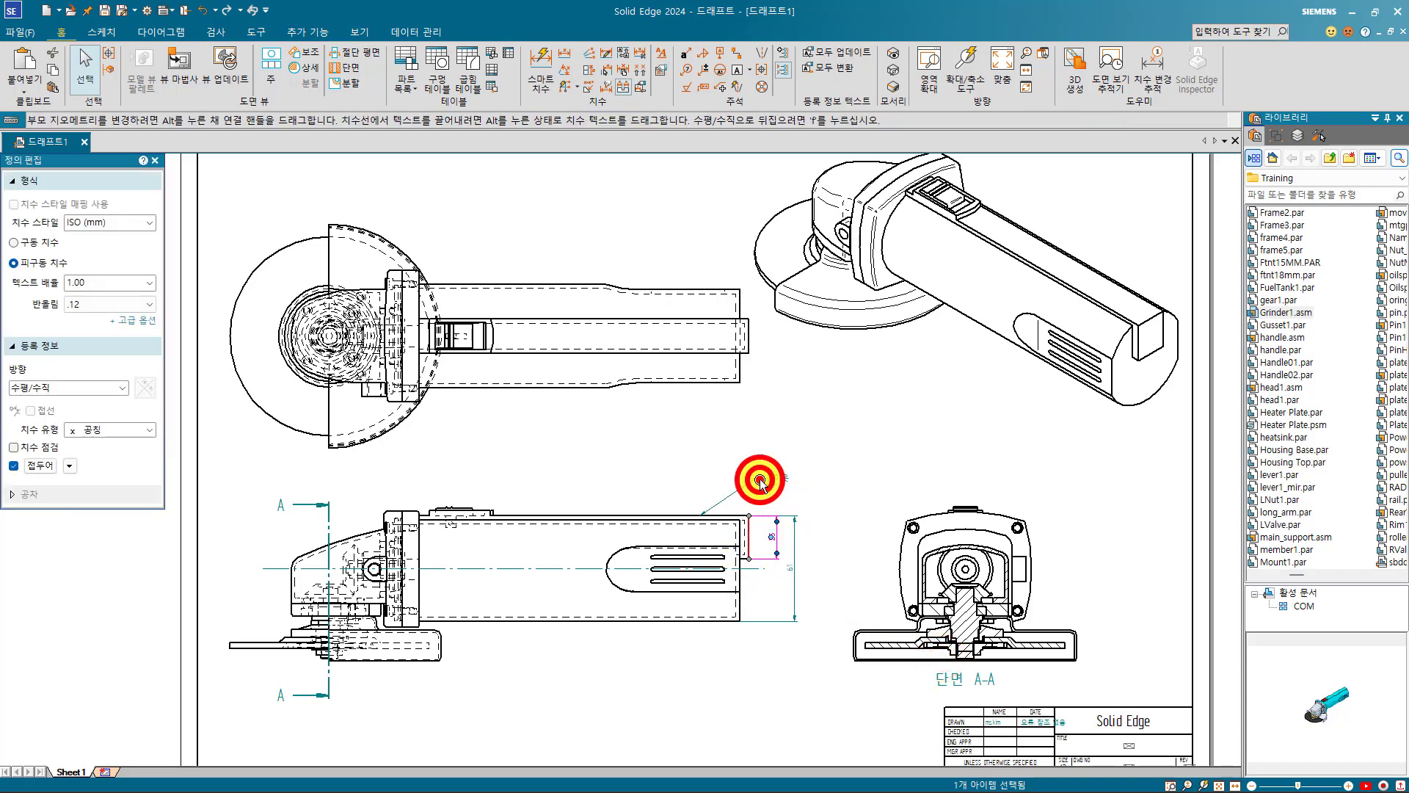
click(824, 418)
click(825, 433)
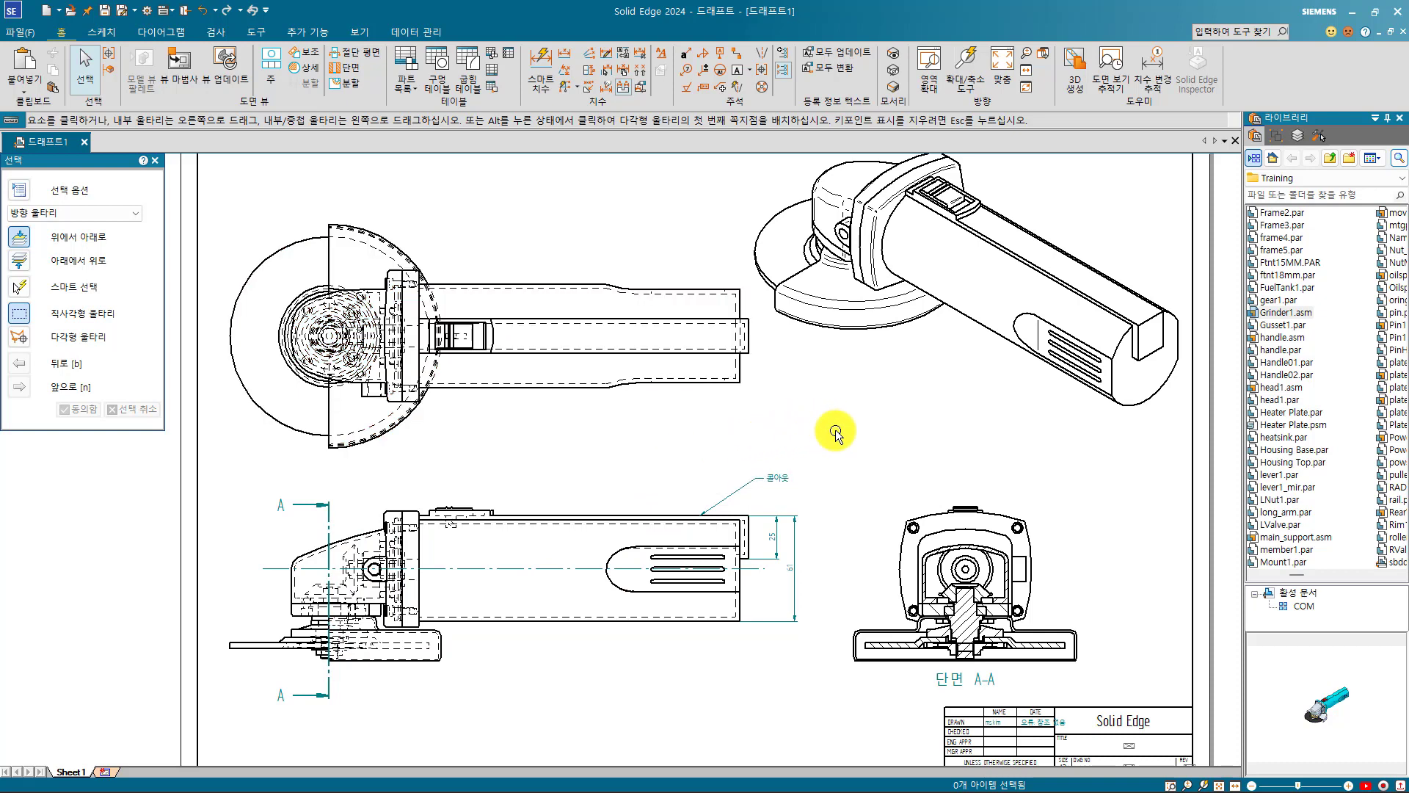
Step: Check which drawing view styles are available for section view A-A
click(934, 515)
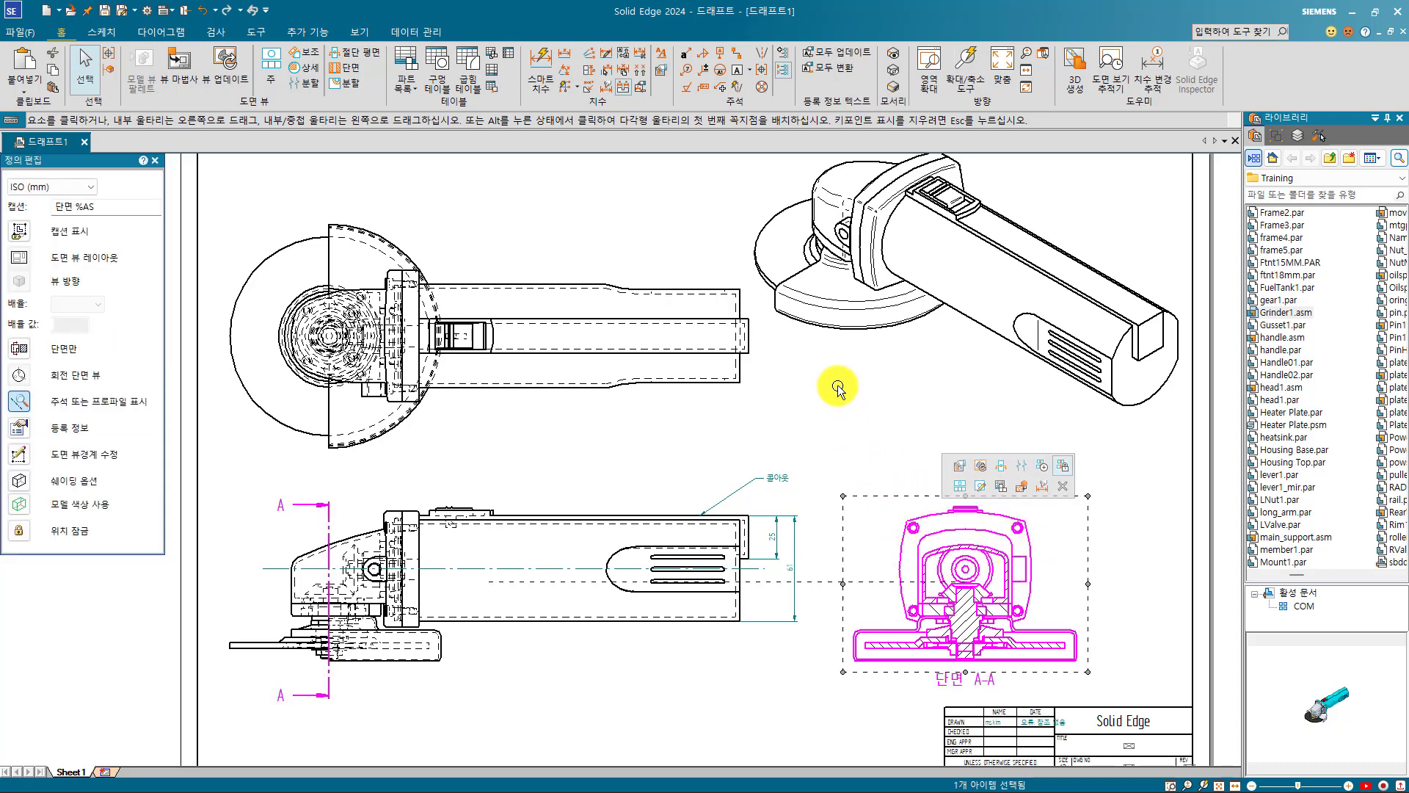
click(75, 187)
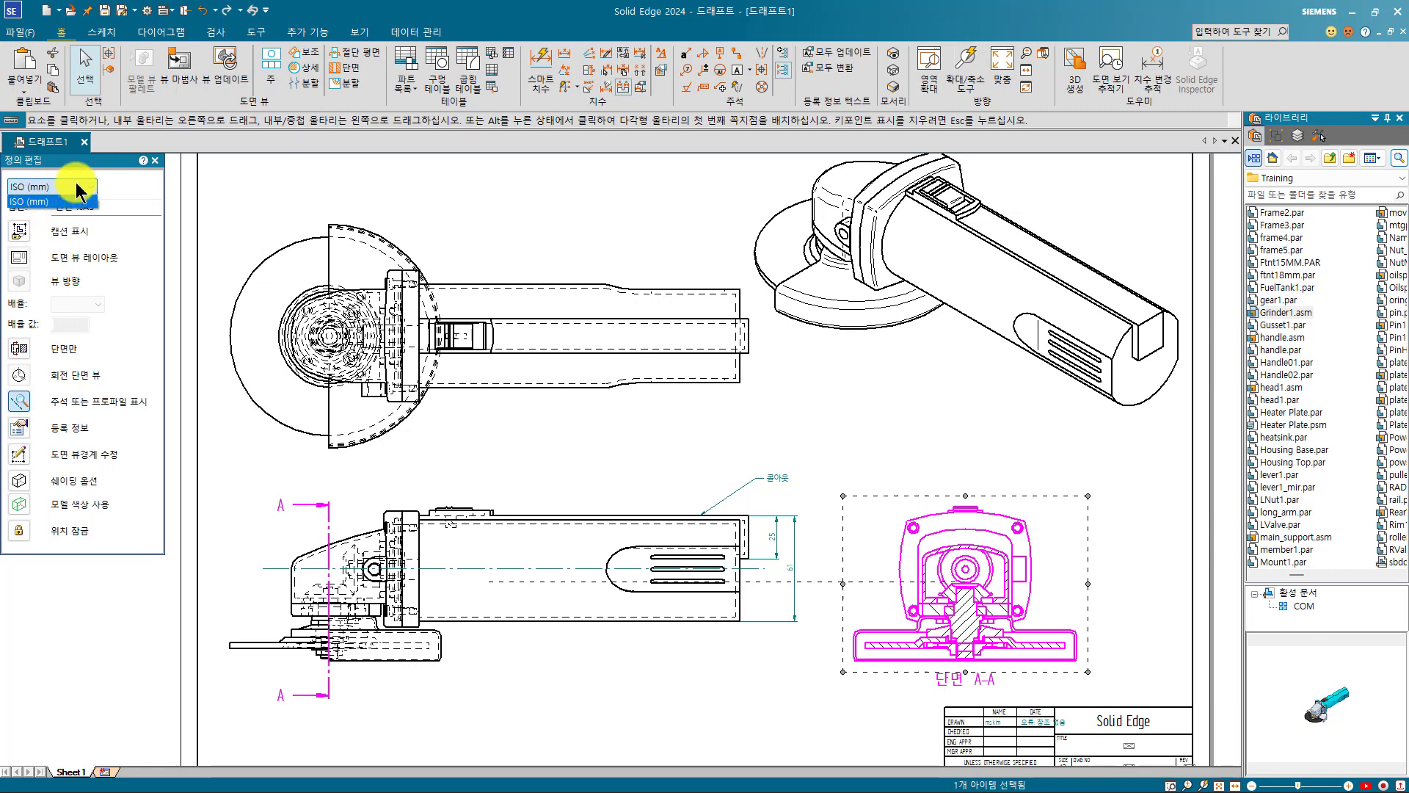
click(77, 192)
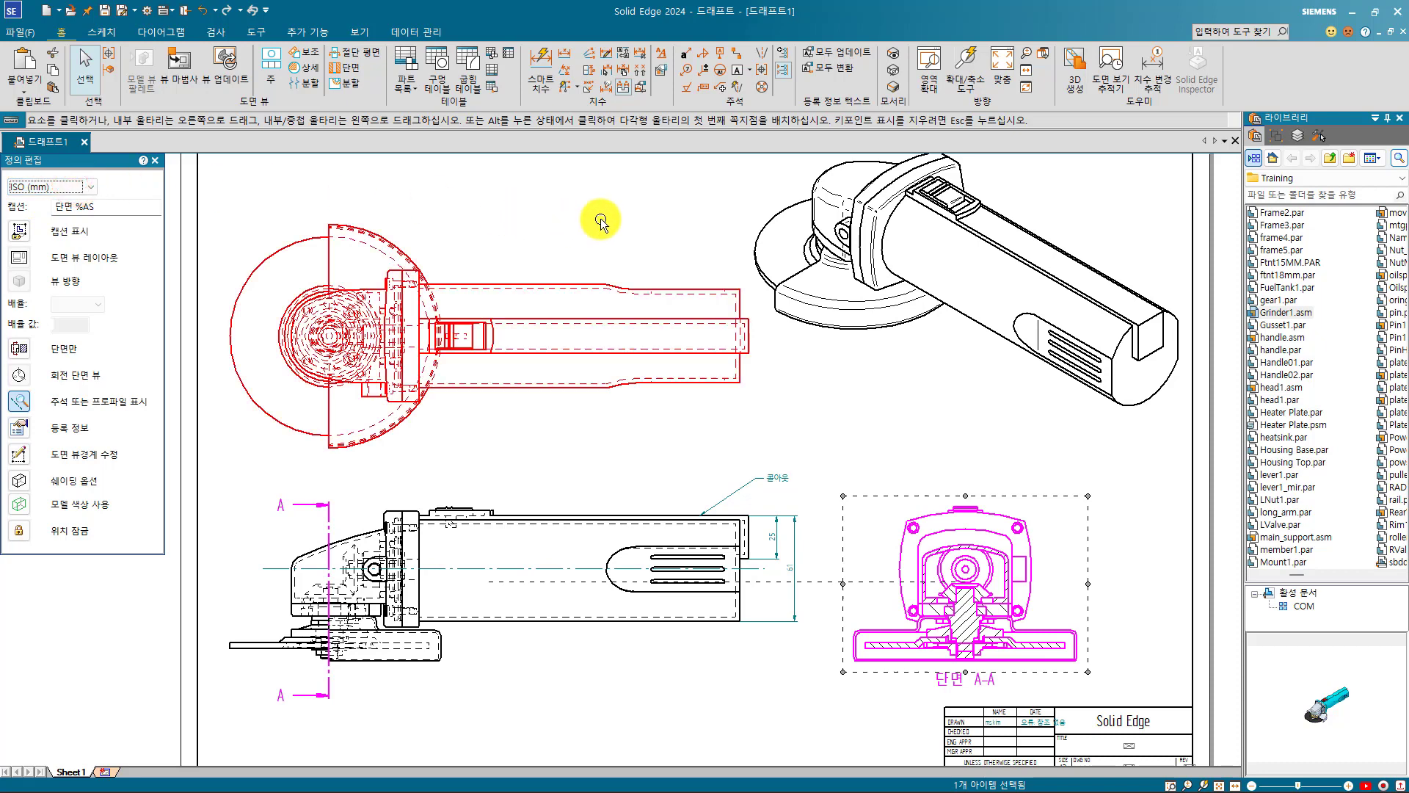
click(634, 196)
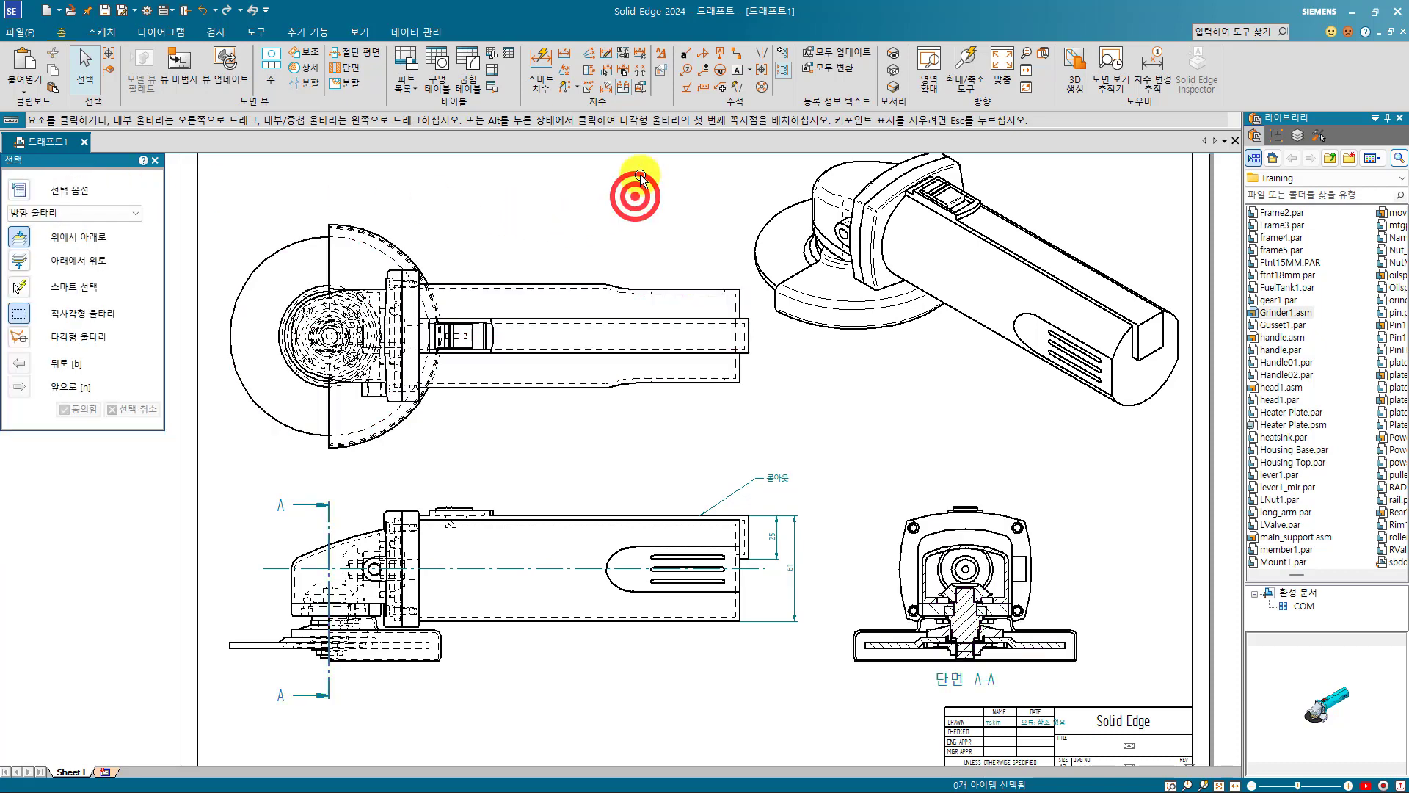
Step: Create a new drawing view style named test, based on ISO (mm)
click(663, 56)
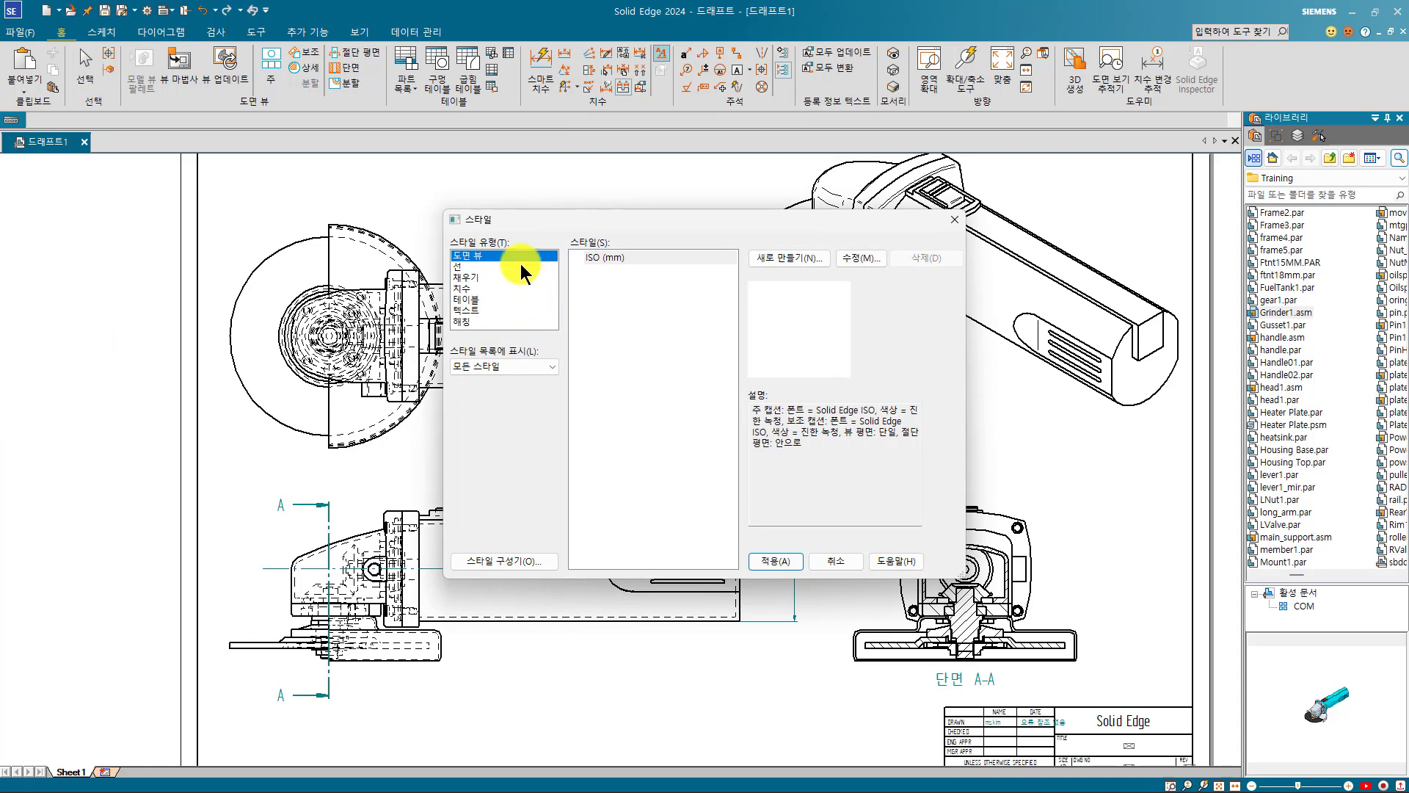
click(482, 257)
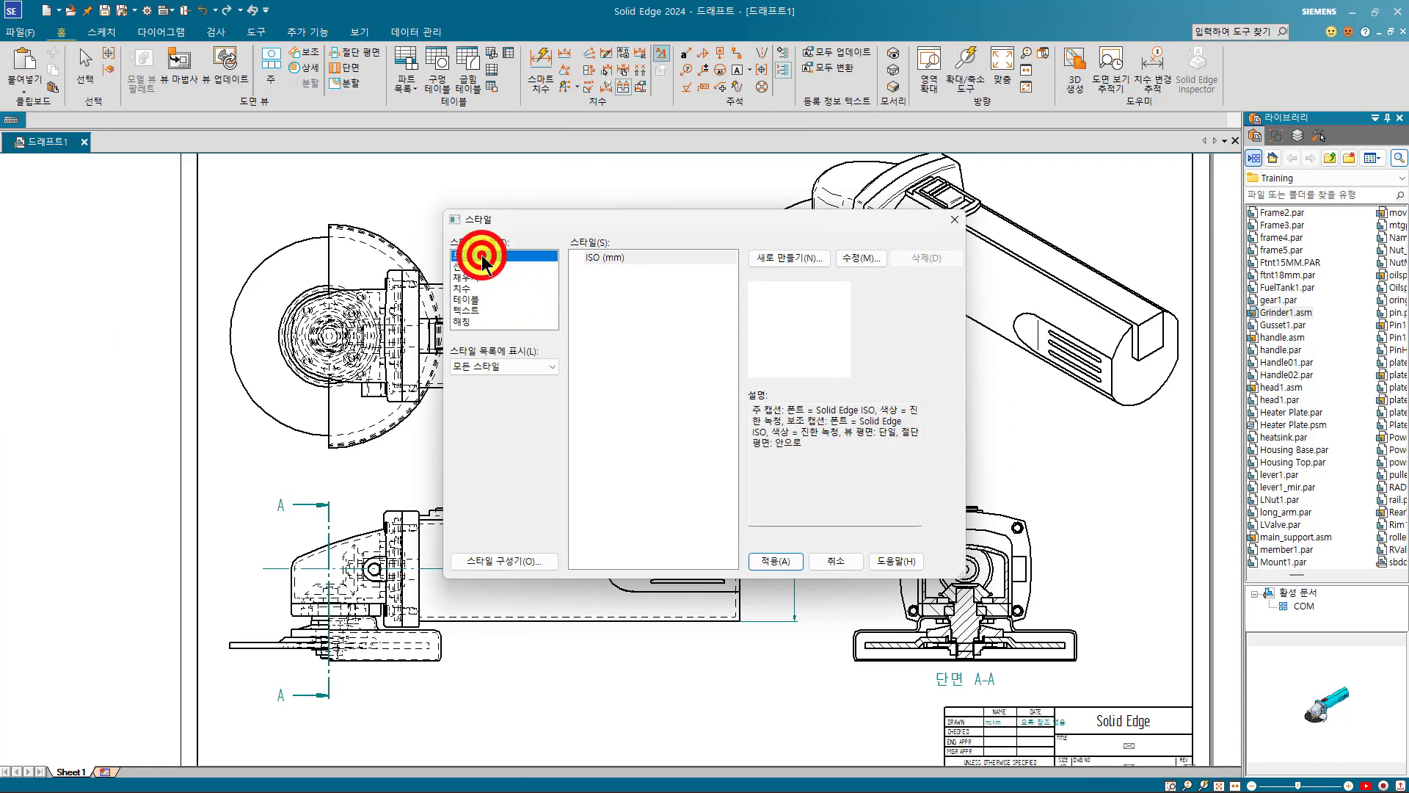
click(618, 258)
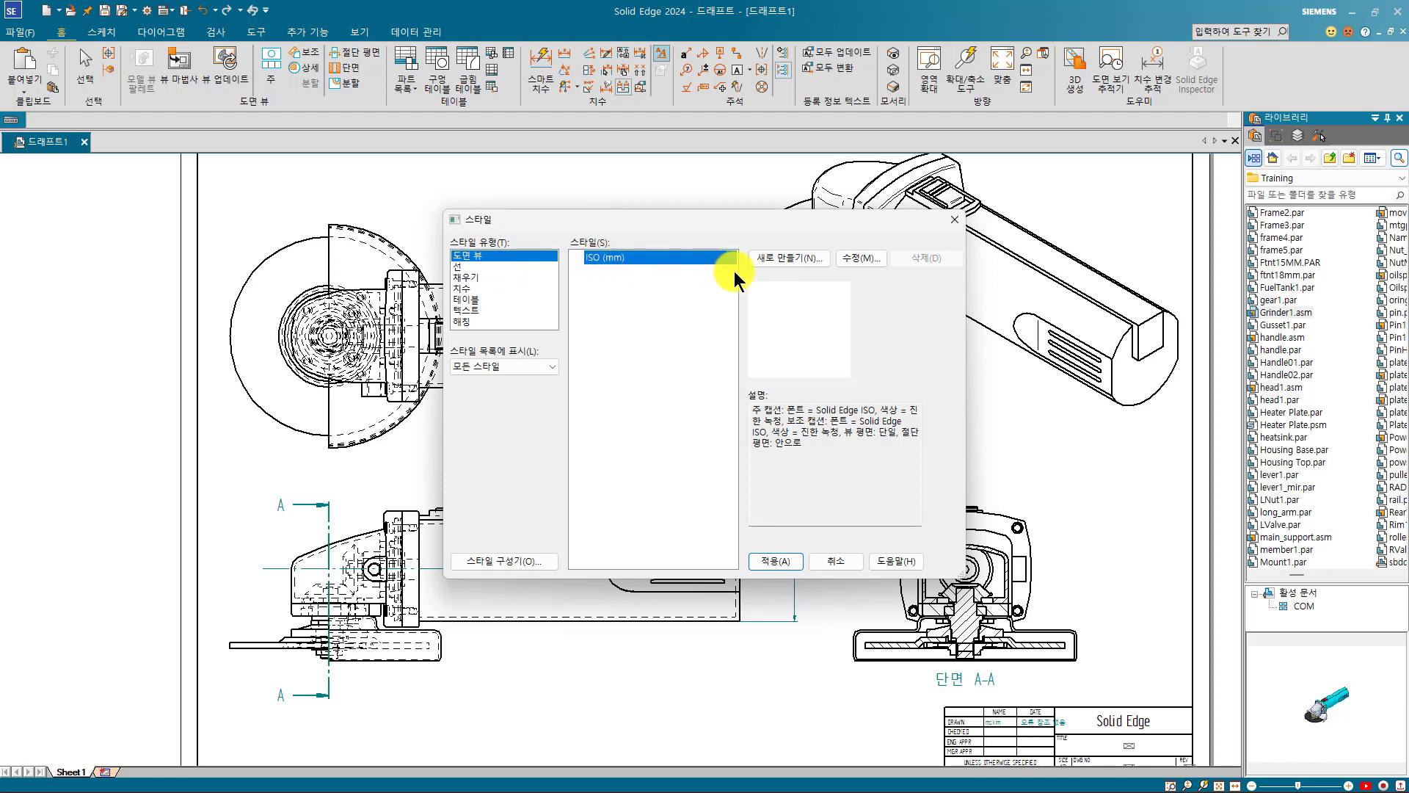
click(784, 260)
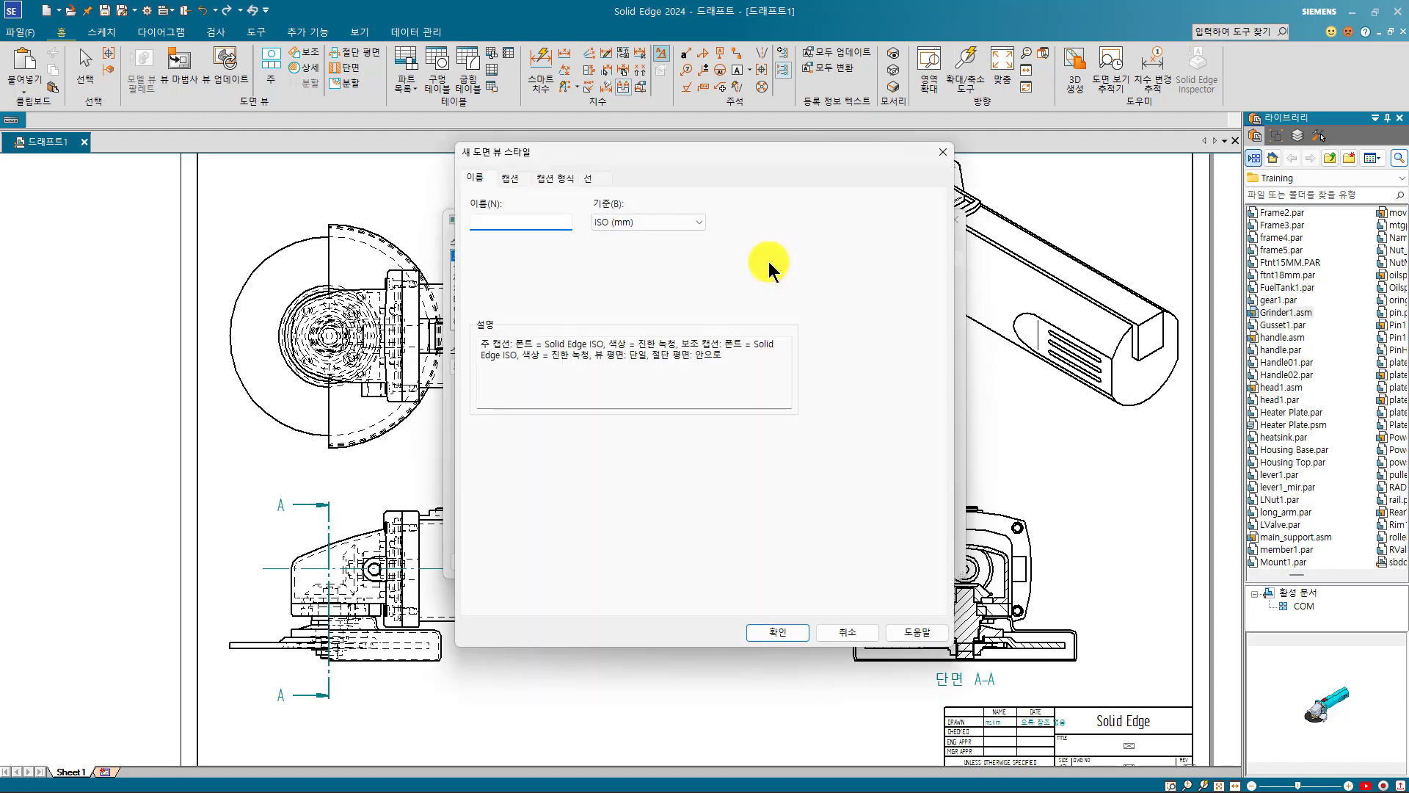
click(513, 223)
text(test)
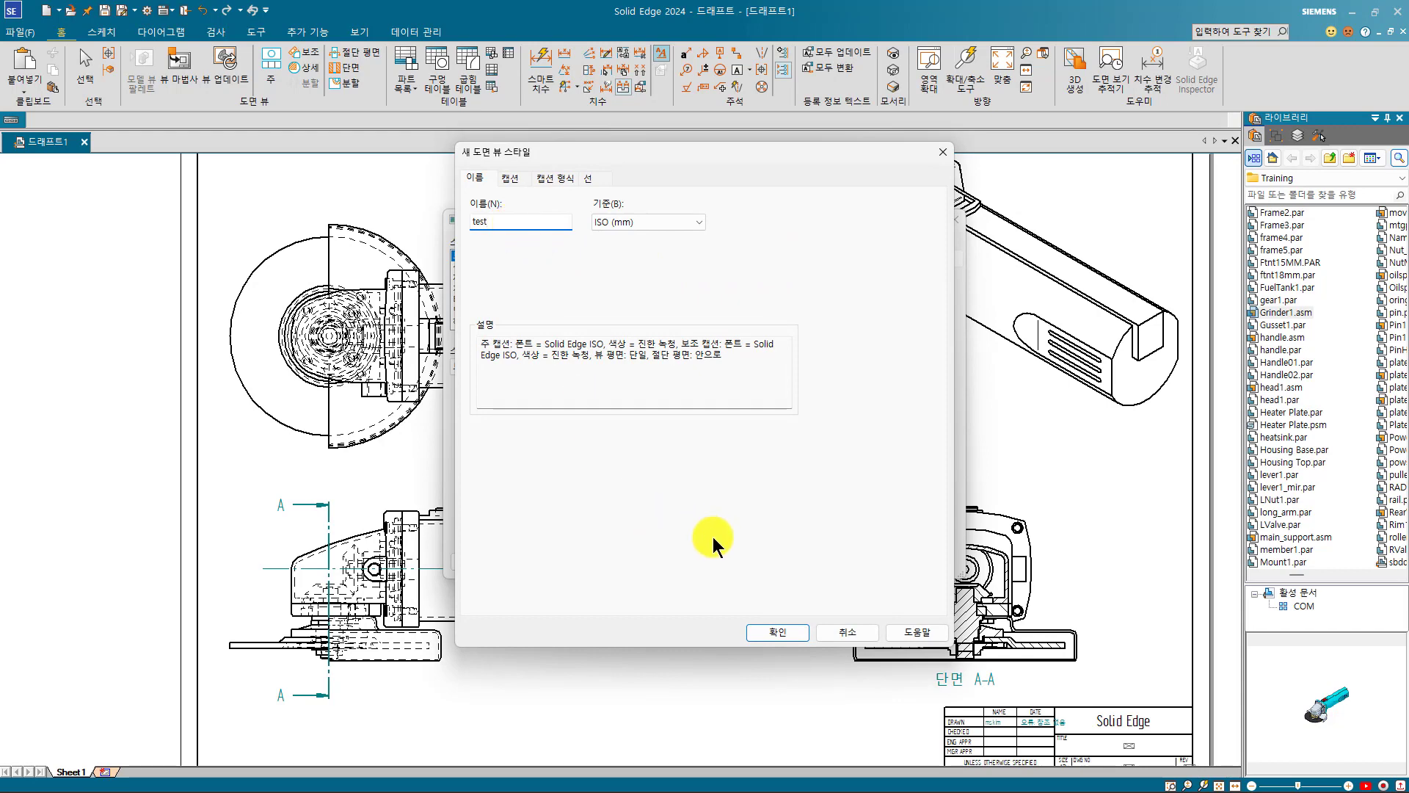
click(790, 625)
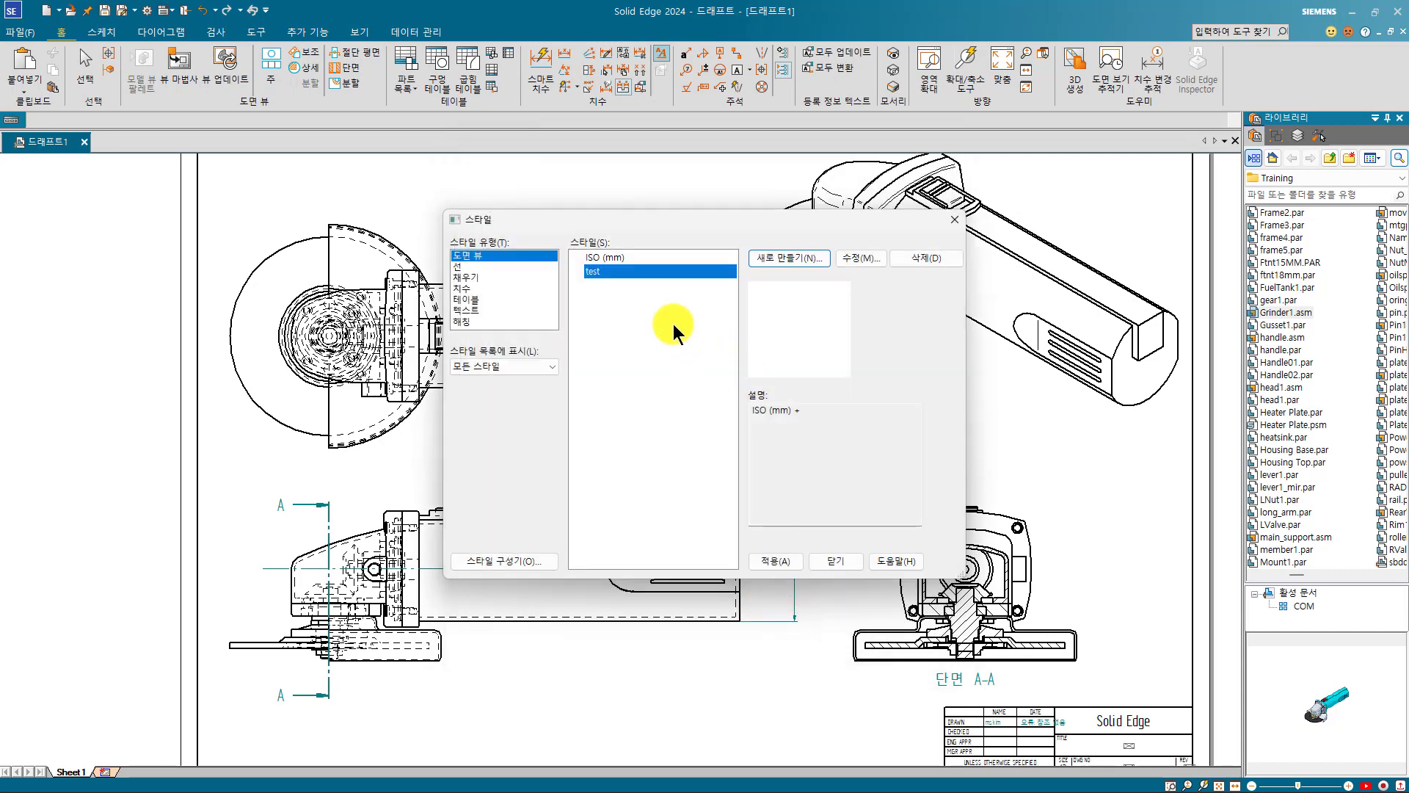
click(664, 312)
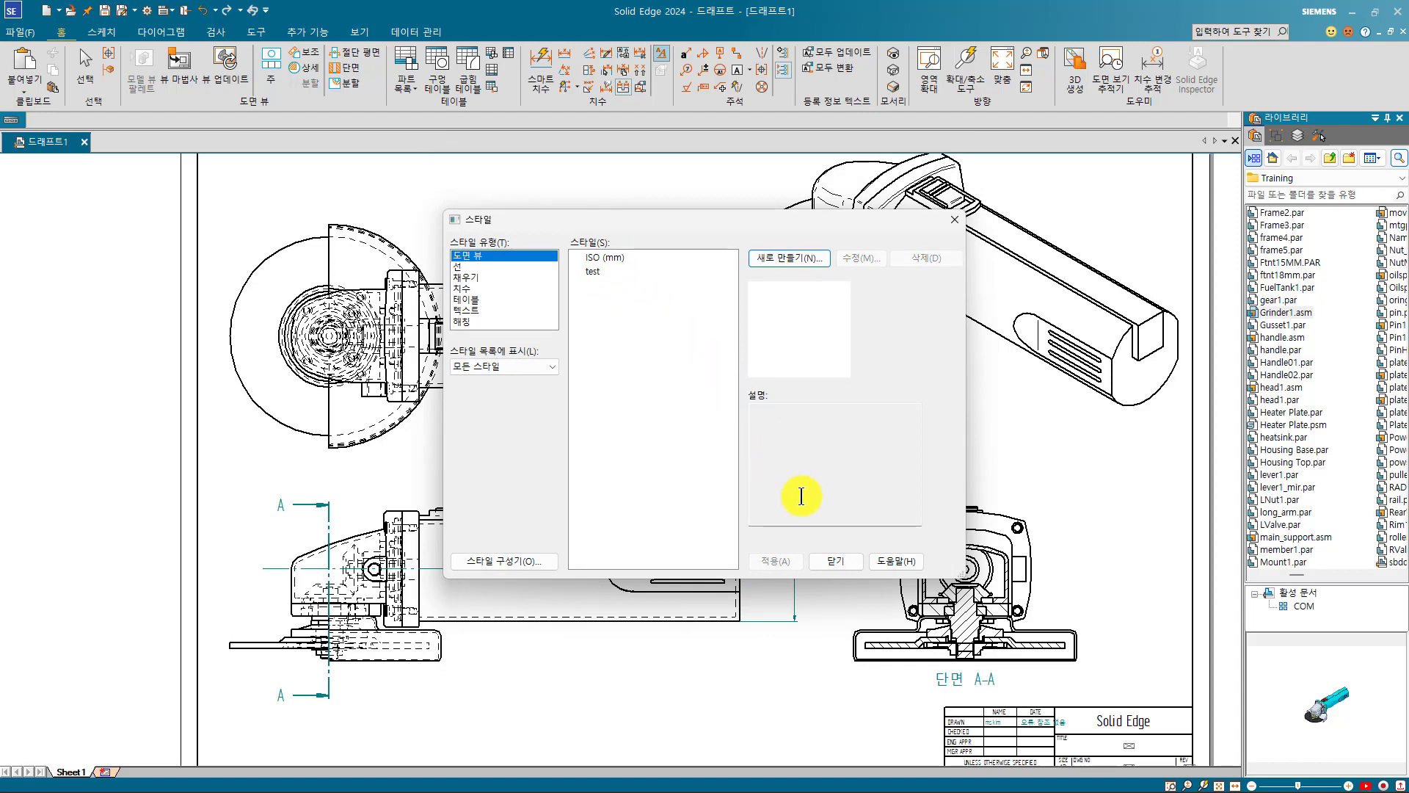
click(834, 560)
Step: Try the test style on section view A-A and return the view to ISO (mm)
click(948, 523)
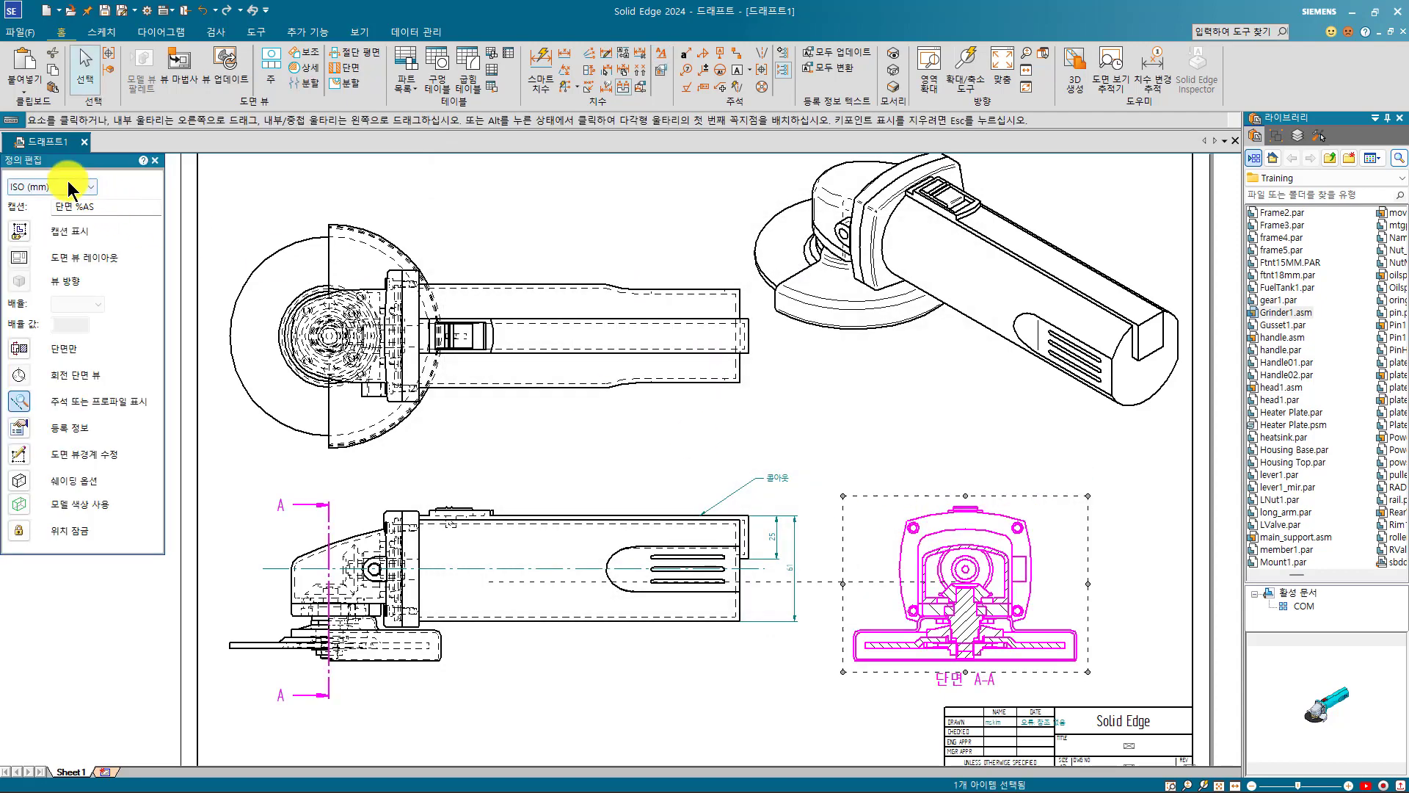
click(68, 184)
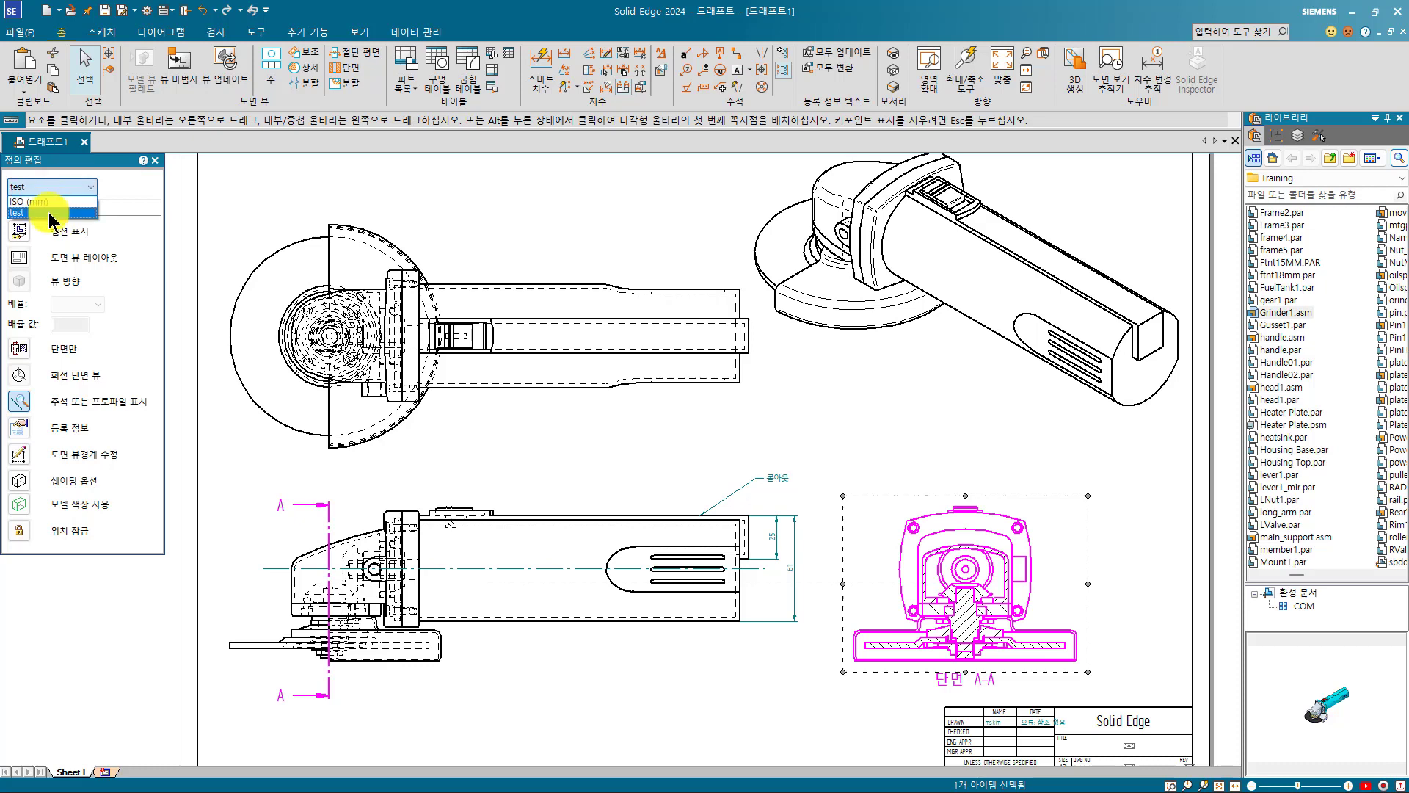
click(44, 200)
click(63, 188)
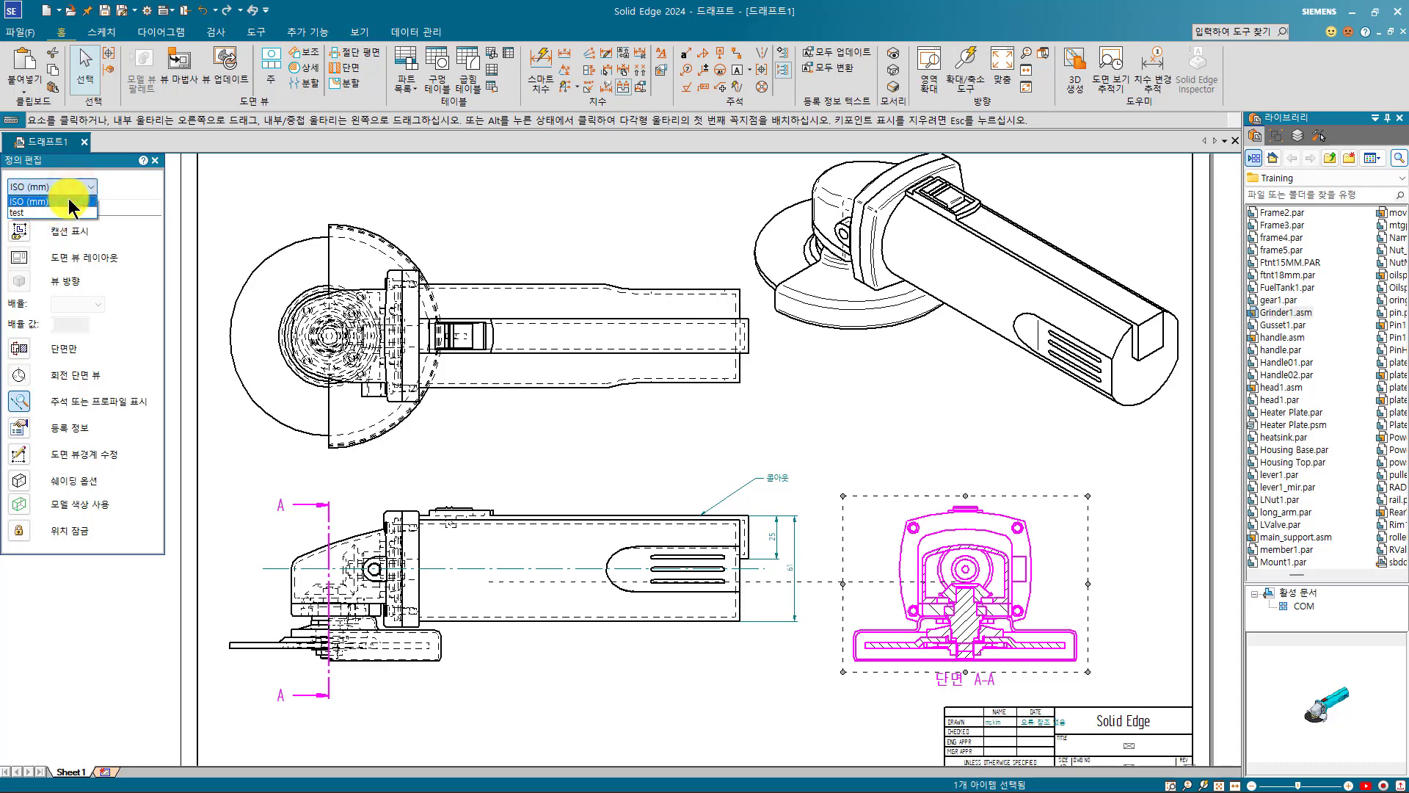
click(71, 201)
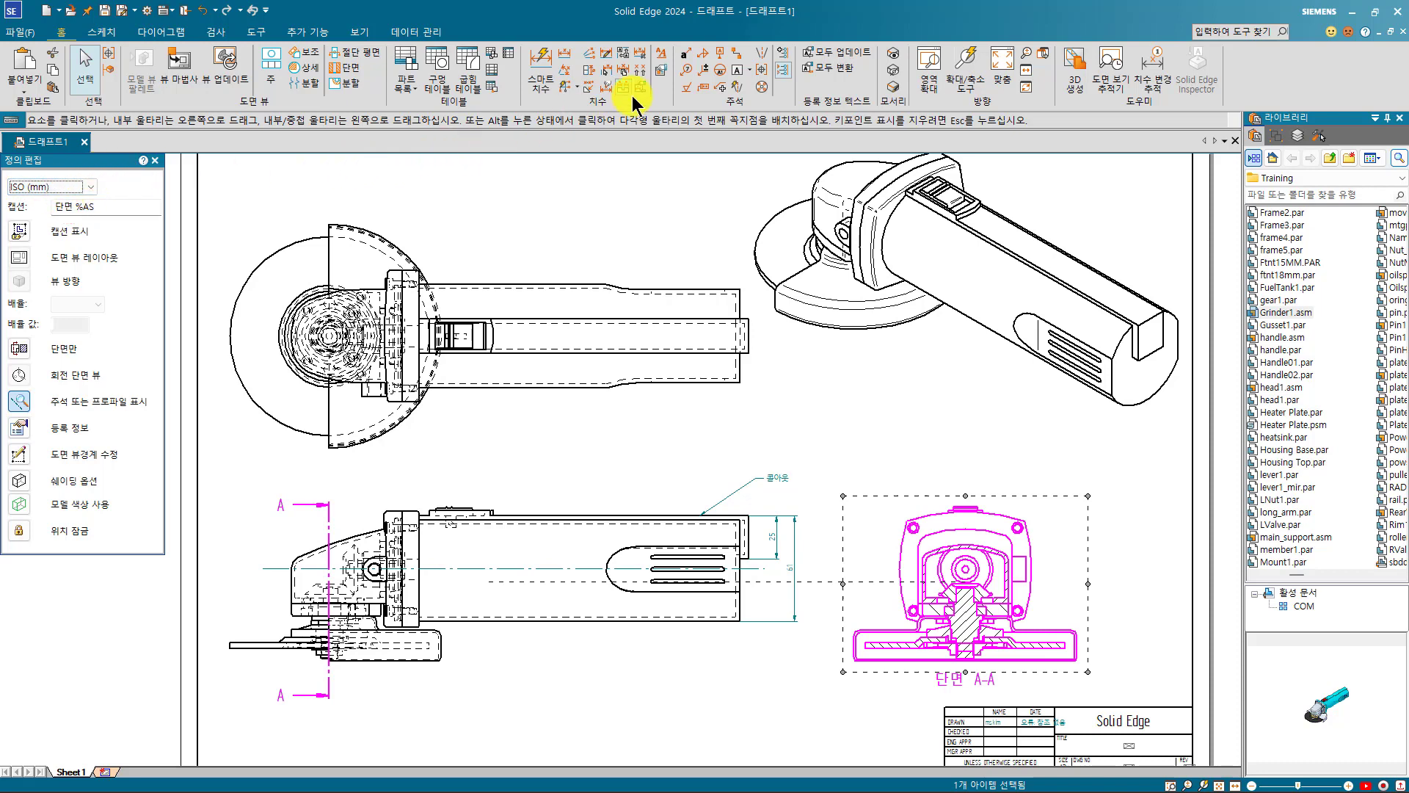
Step: Open the ISO (mm) drawing view style for modification and show the caption settings of the section view type (단면 뷰)
click(665, 55)
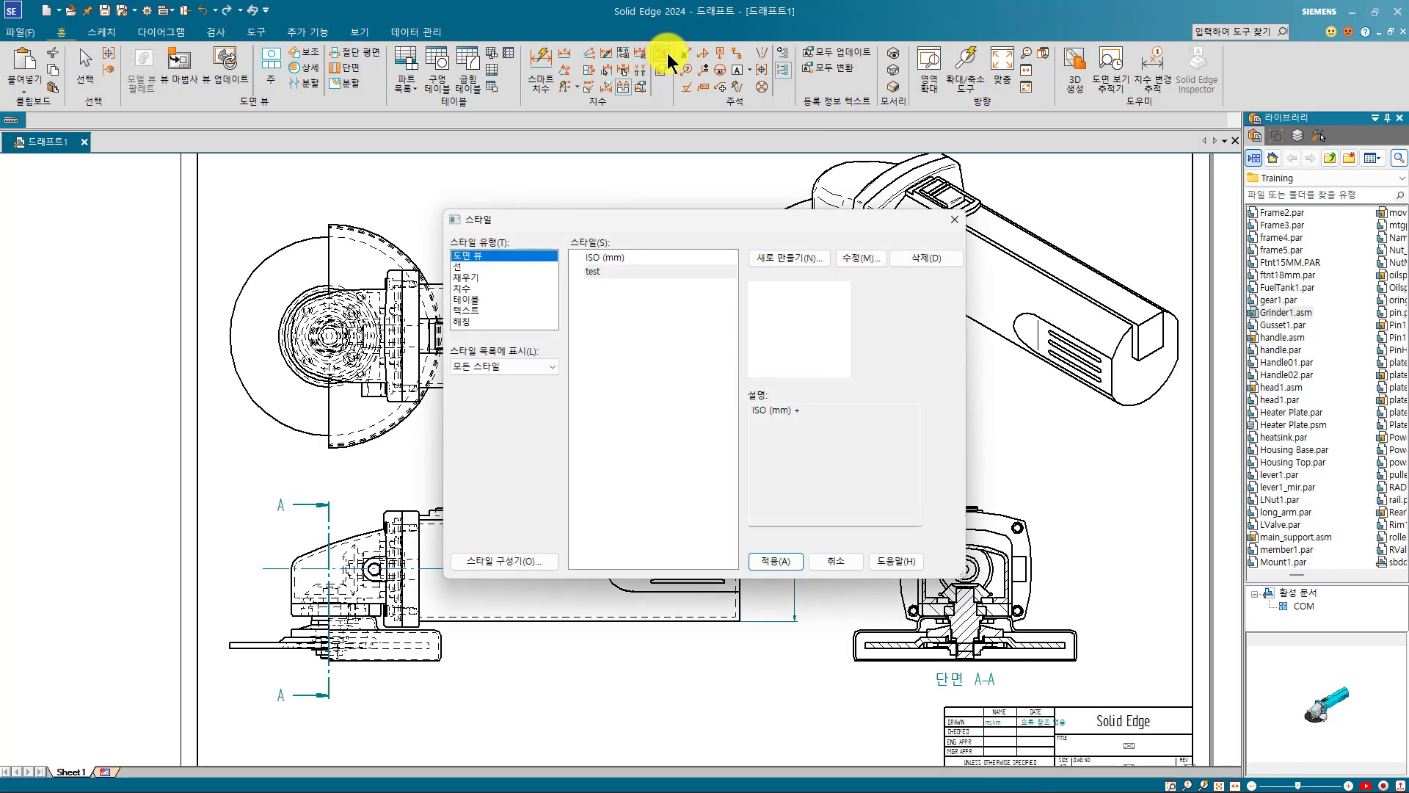
click(656, 254)
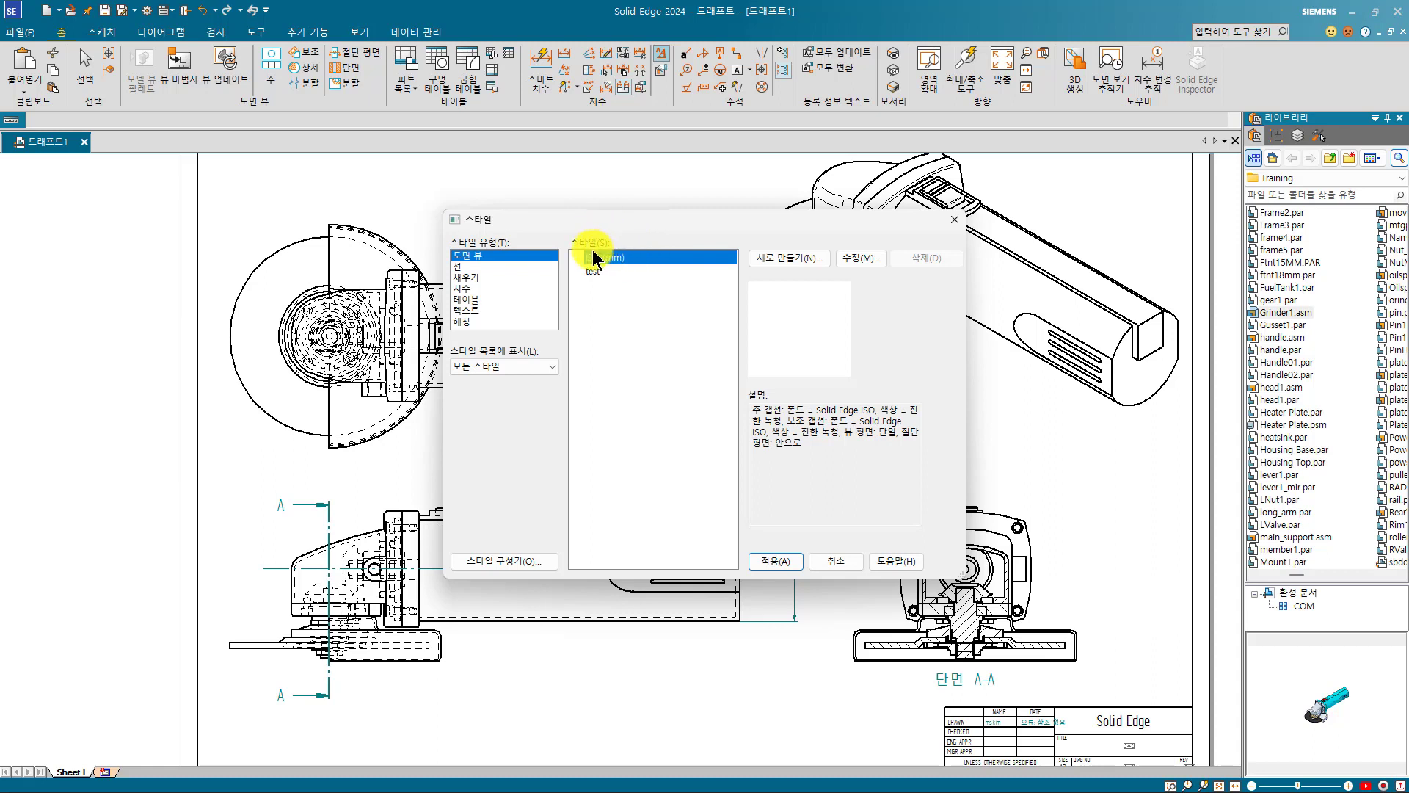
click(863, 255)
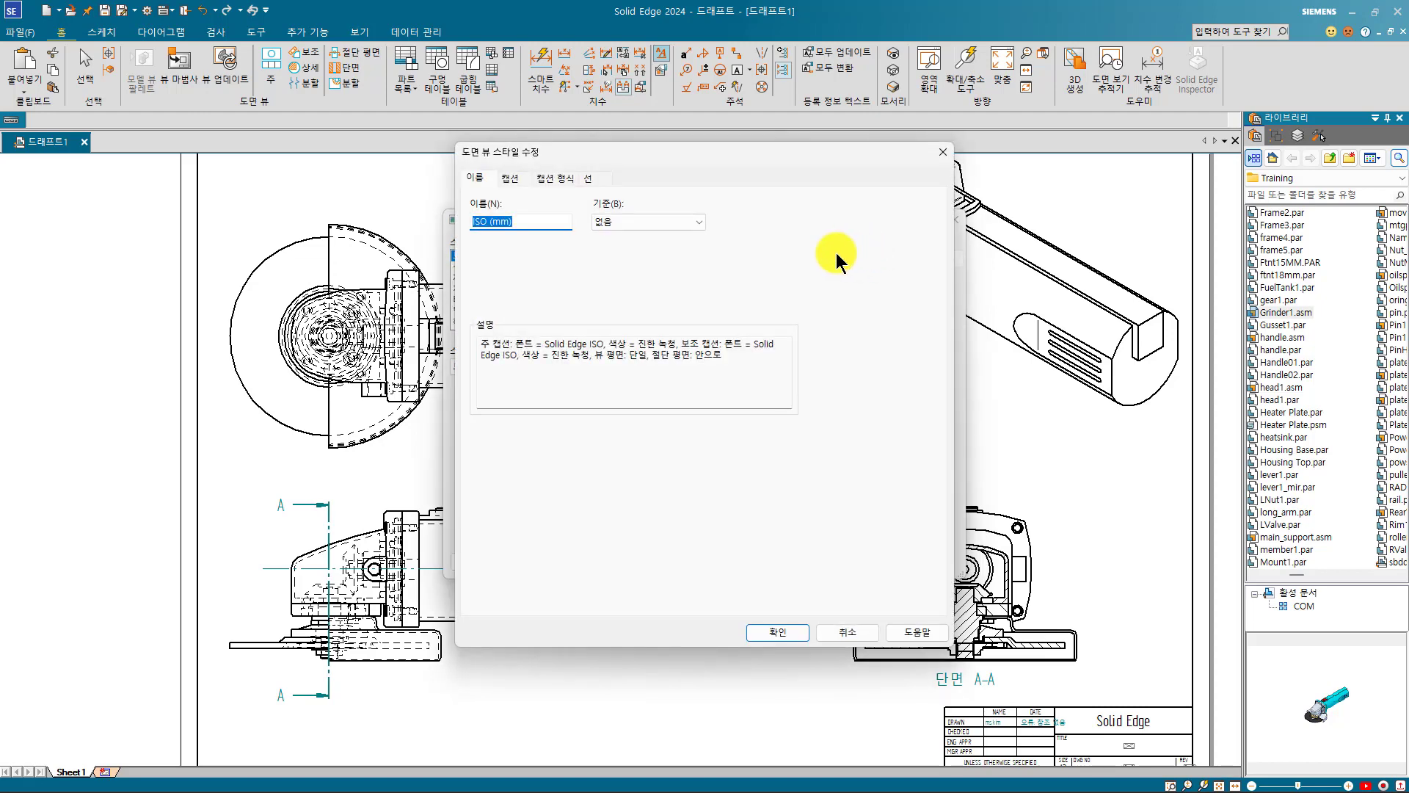
click(524, 181)
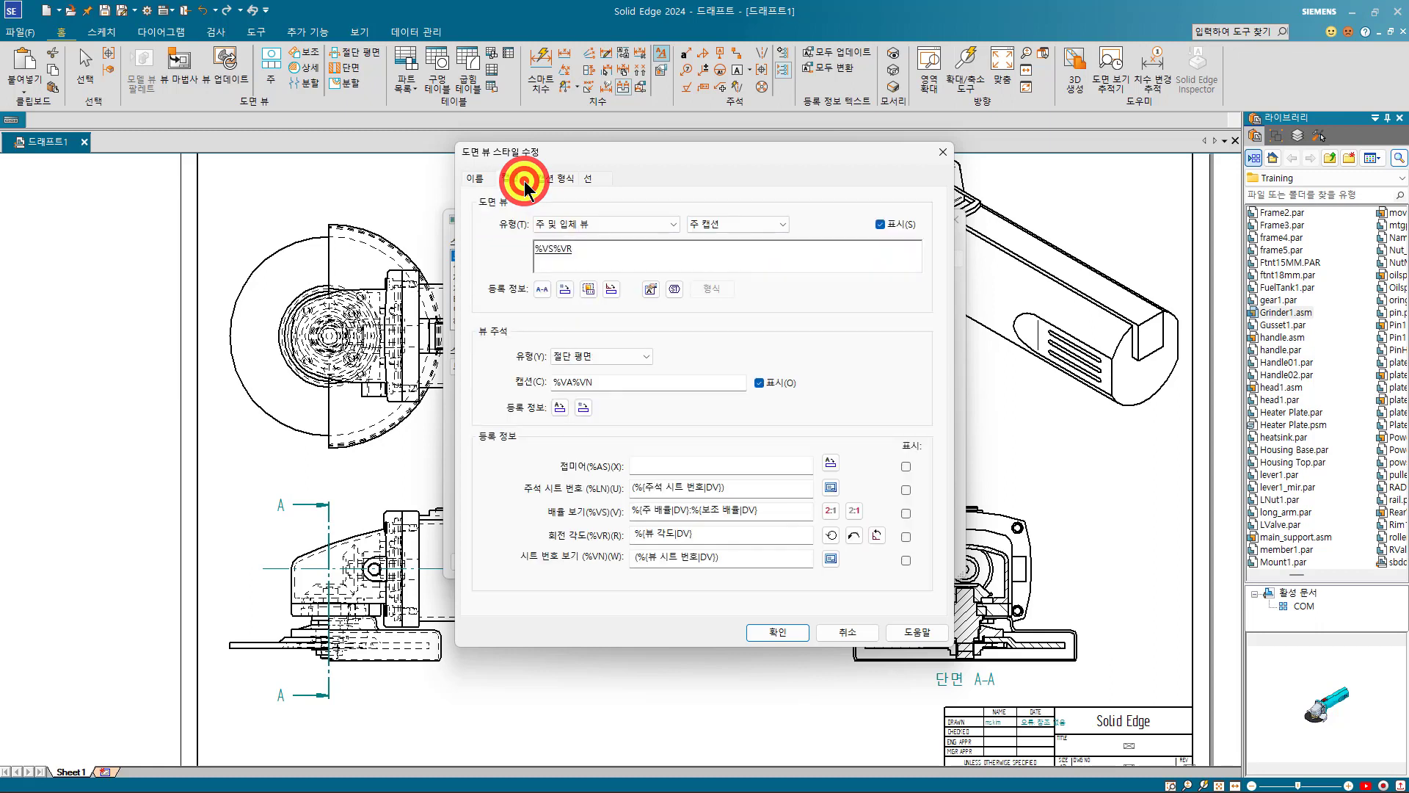
click(604, 217)
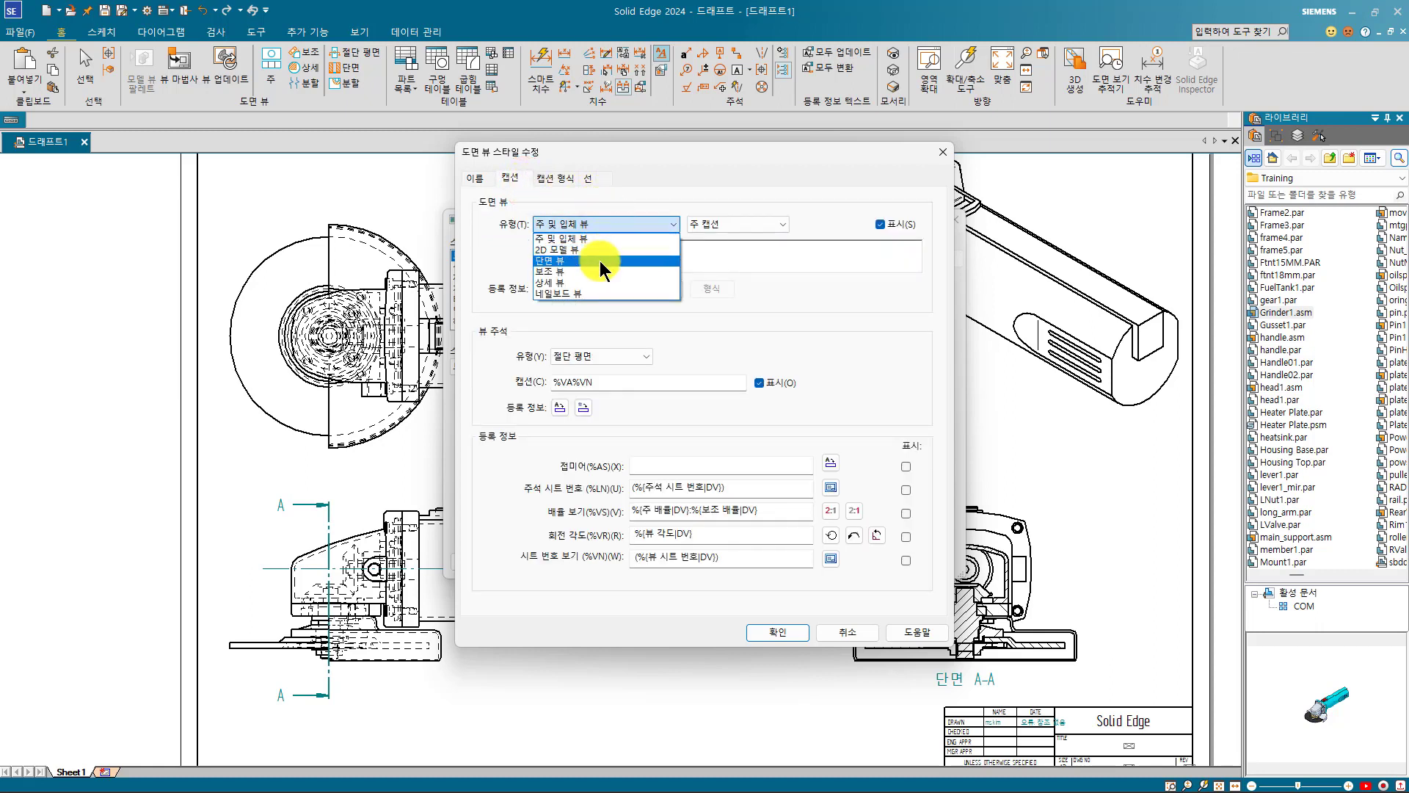
click(600, 261)
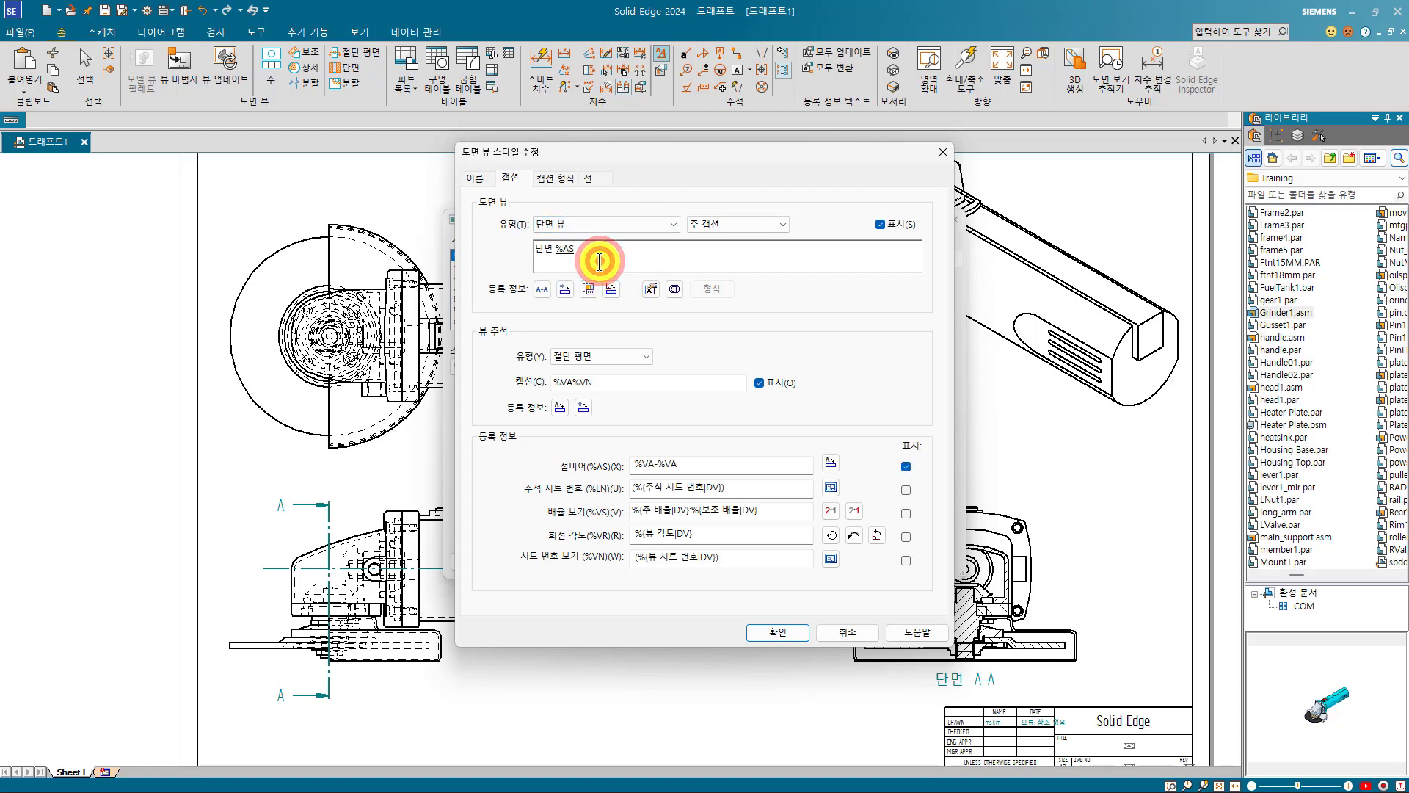
Step: Compare the style's caption settings for the auxiliary, detail and section view types
click(611, 225)
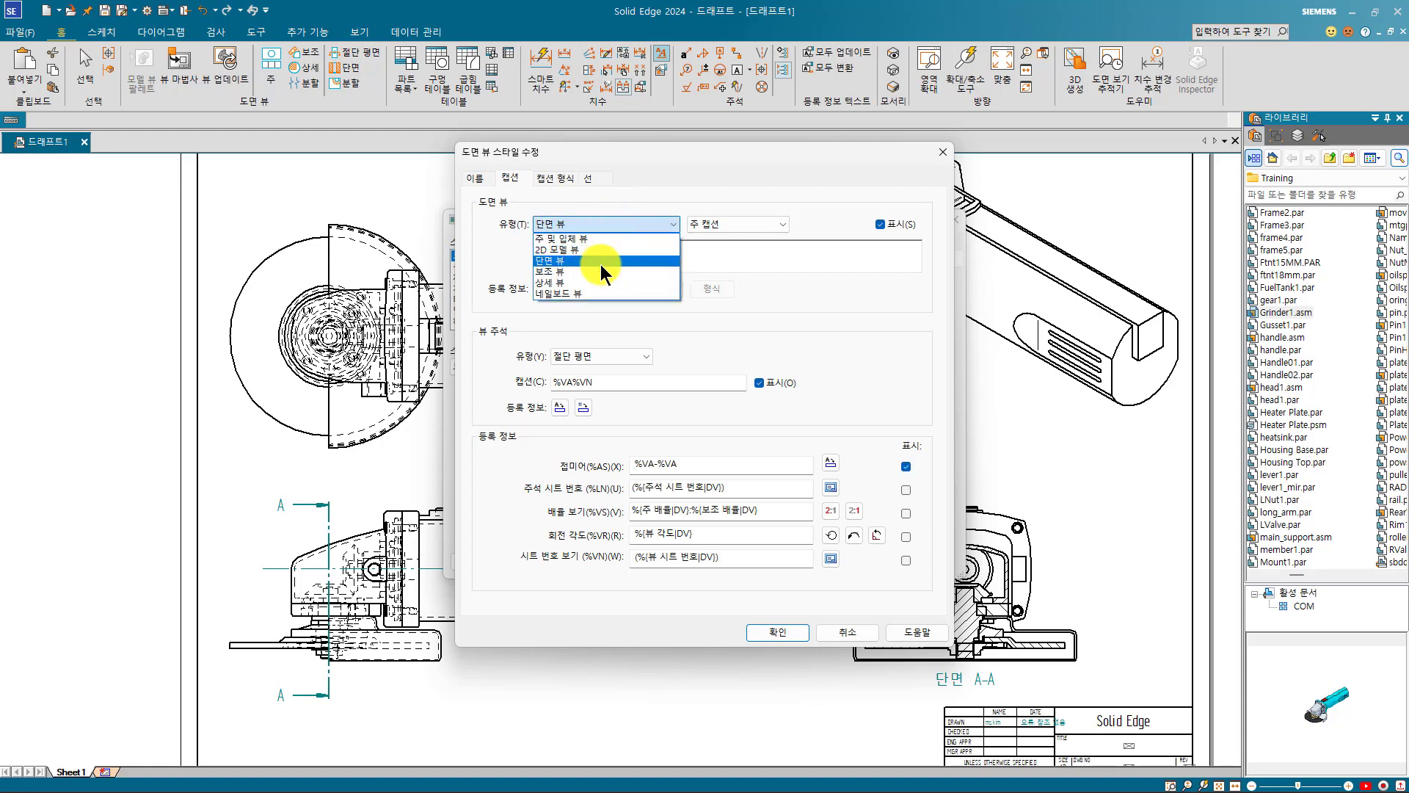
click(600, 265)
click(606, 227)
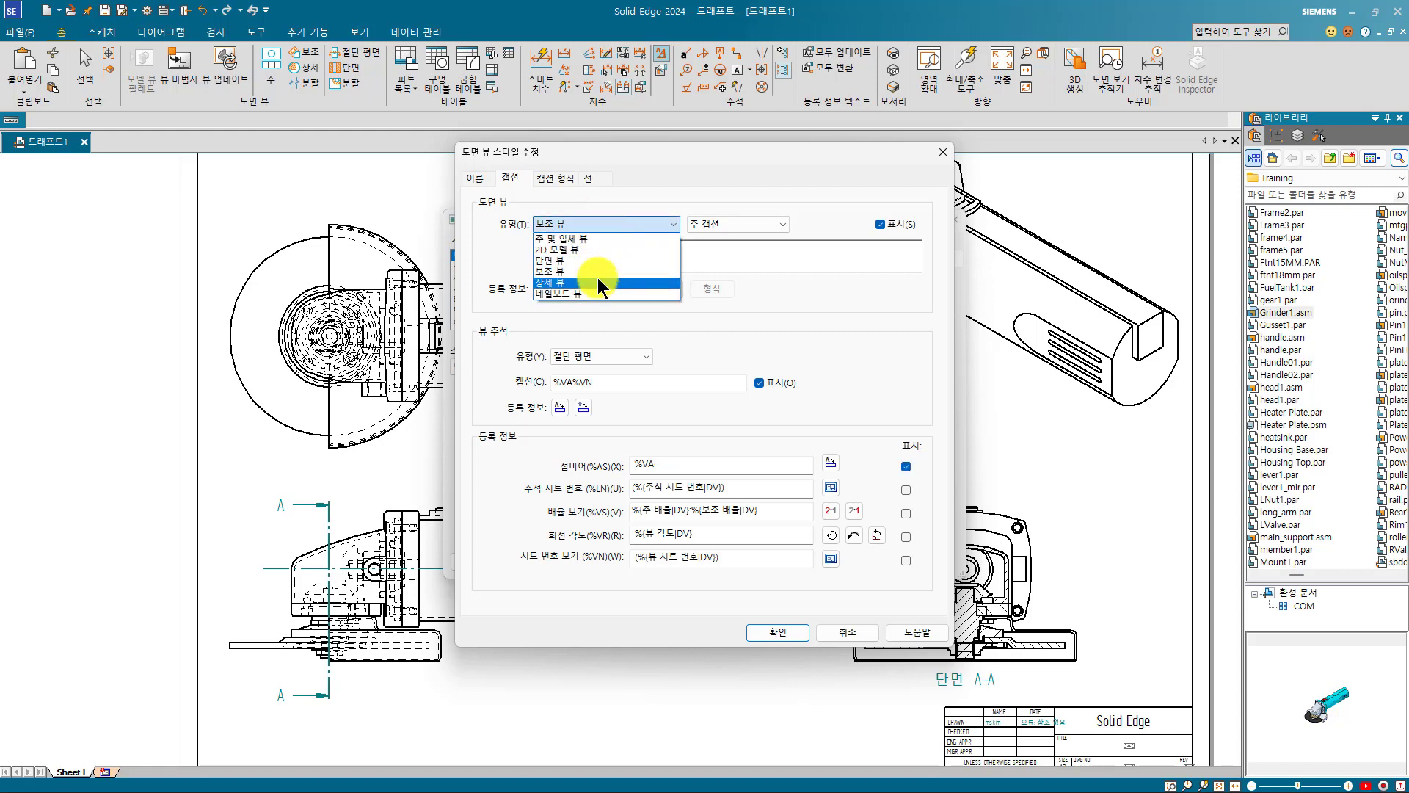
click(597, 277)
click(602, 224)
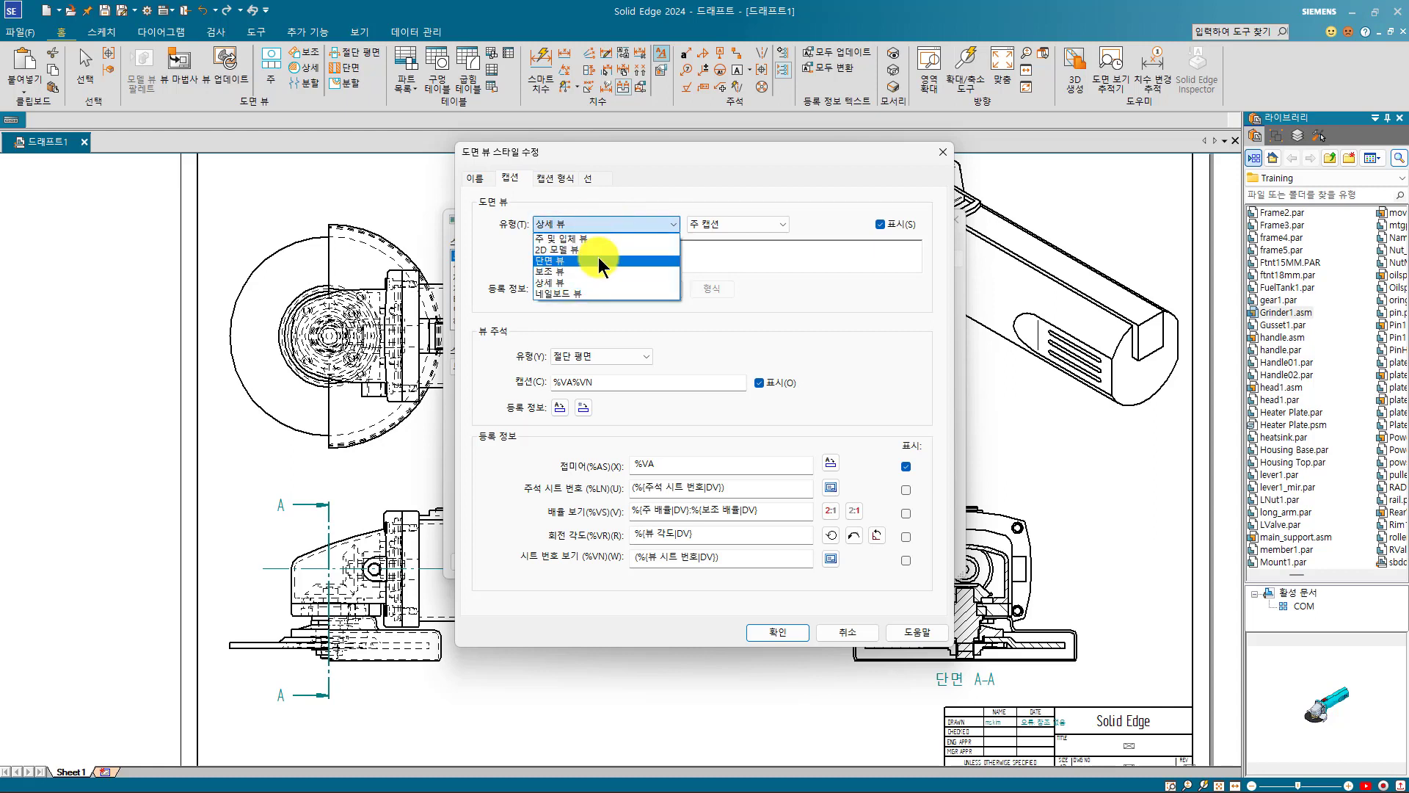
click(598, 256)
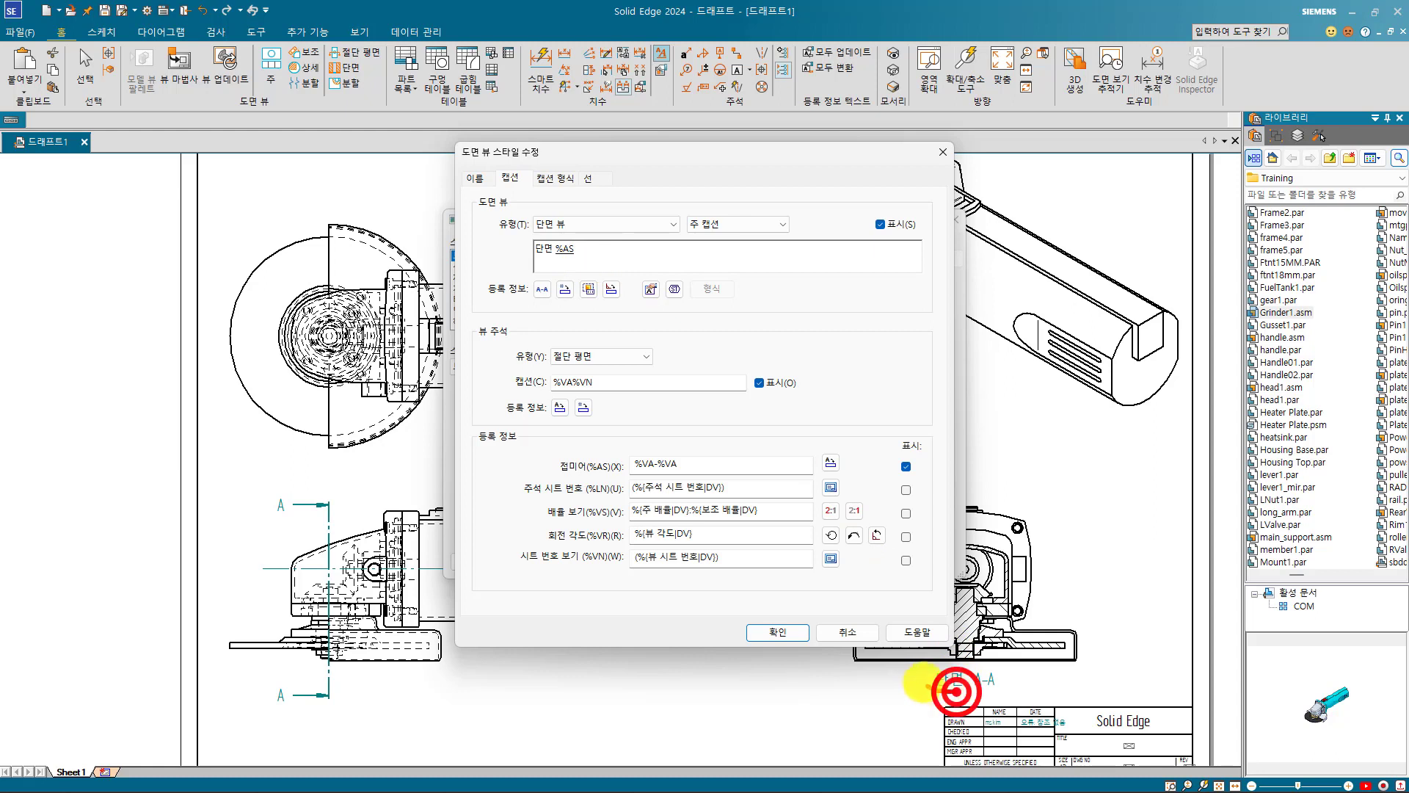
Step: Change the section view's primary caption text to "단면뷰 %AS" and save the ISO (mm) style
mouse_move(944, 680)
mouse_down()
mouse_move(981, 663)
mouse_move(947, 682)
mouse_up()
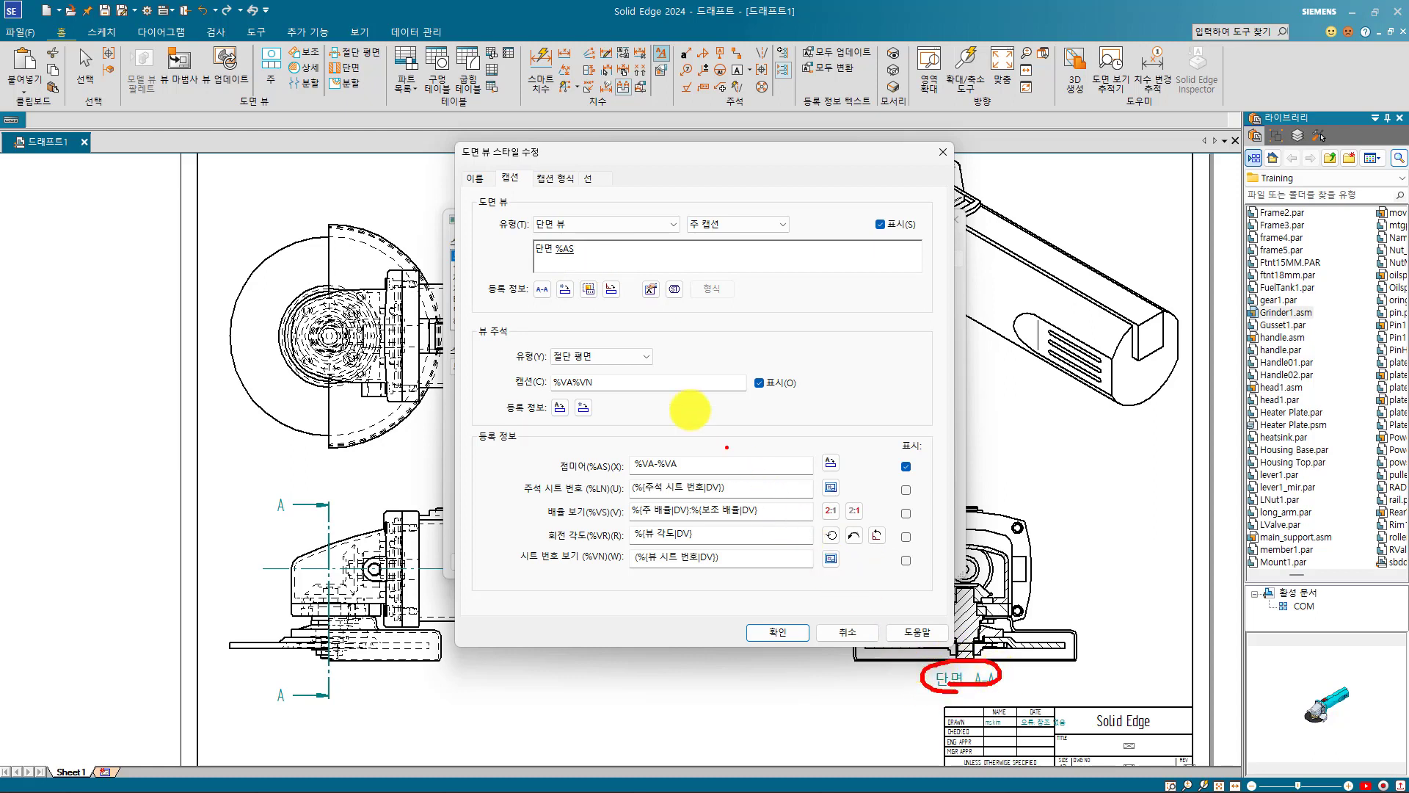
double_click(547, 251)
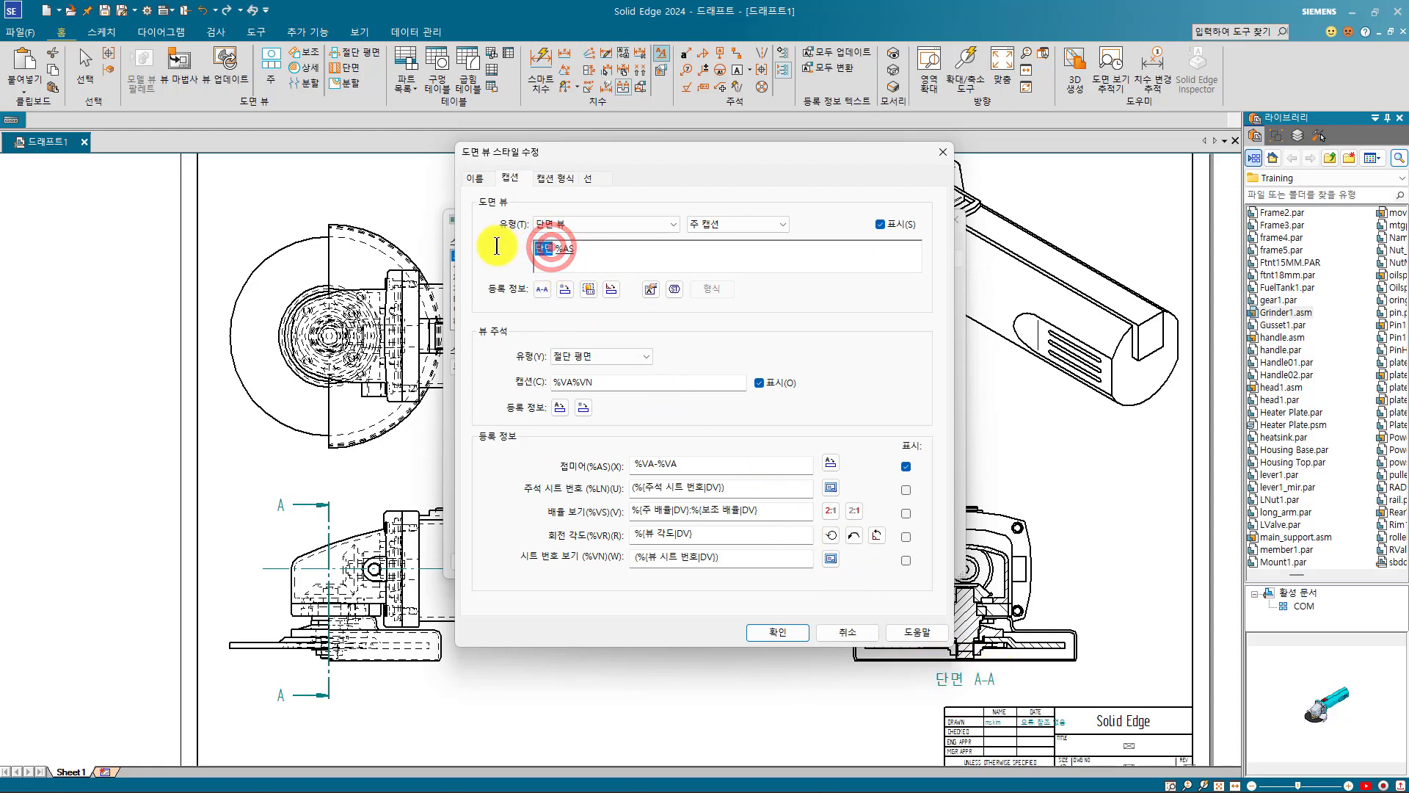
text(eks)
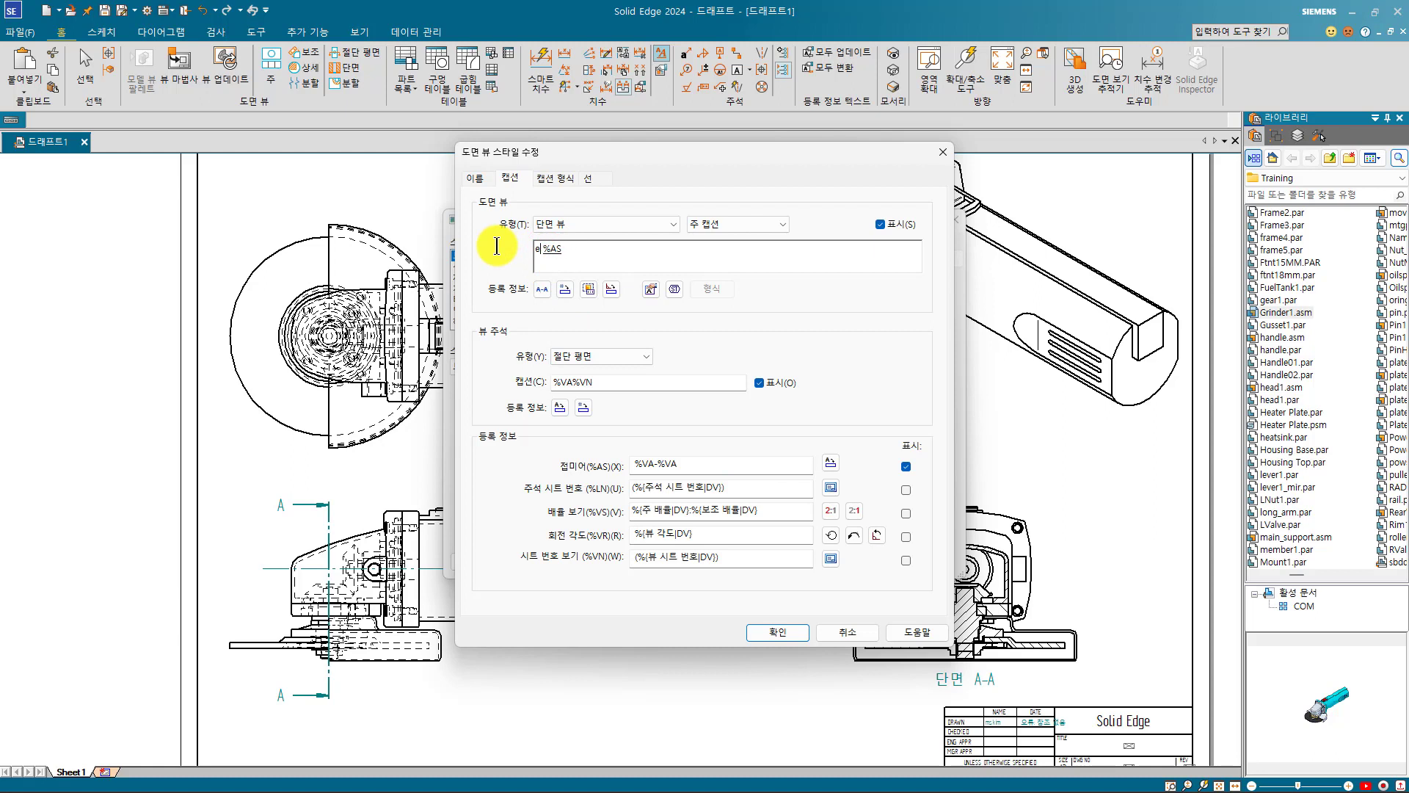
text(단면뷰)
click(784, 636)
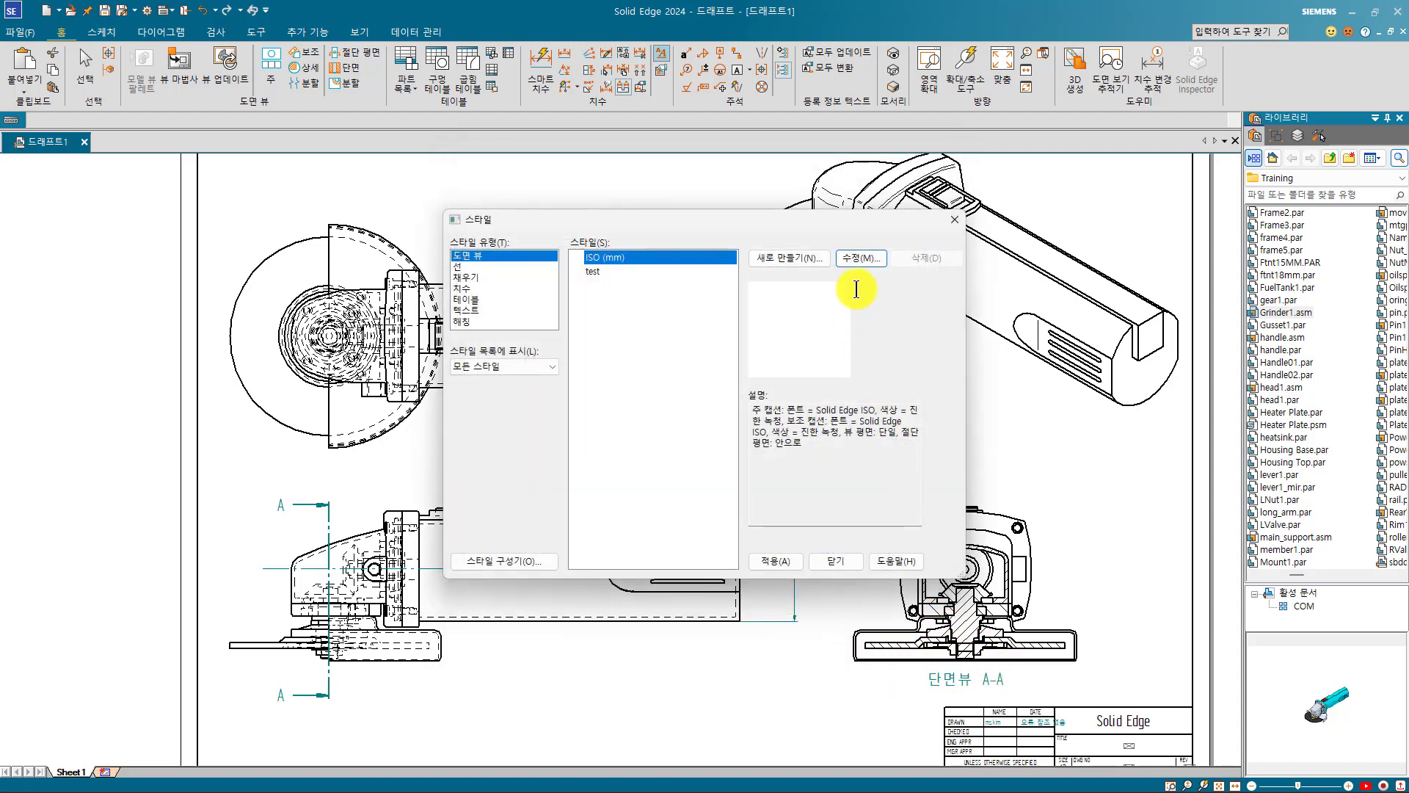
Step: Set the primary caption color of the ISO (mm) drawing view style to blue (파랑) and apply the style
click(860, 258)
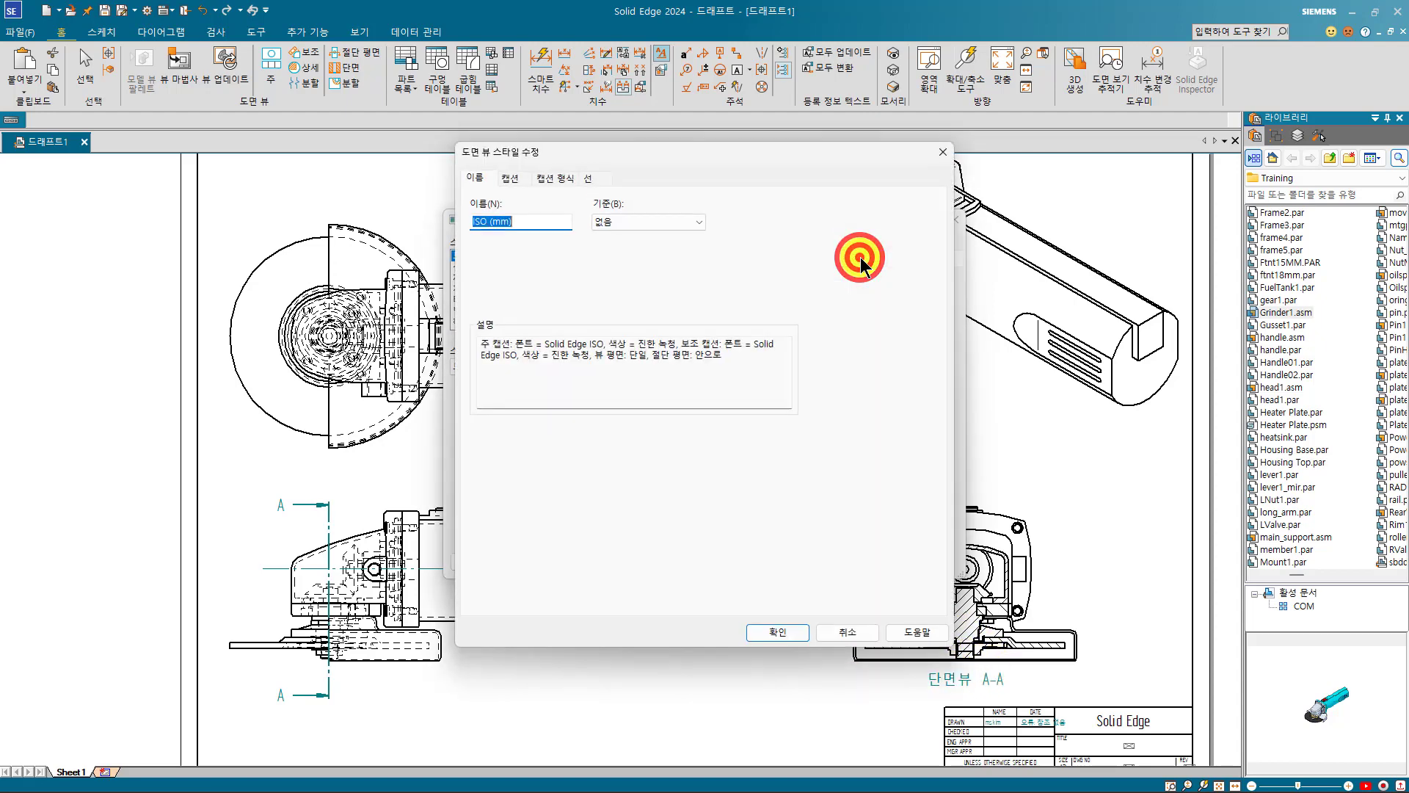
click(510, 176)
click(552, 178)
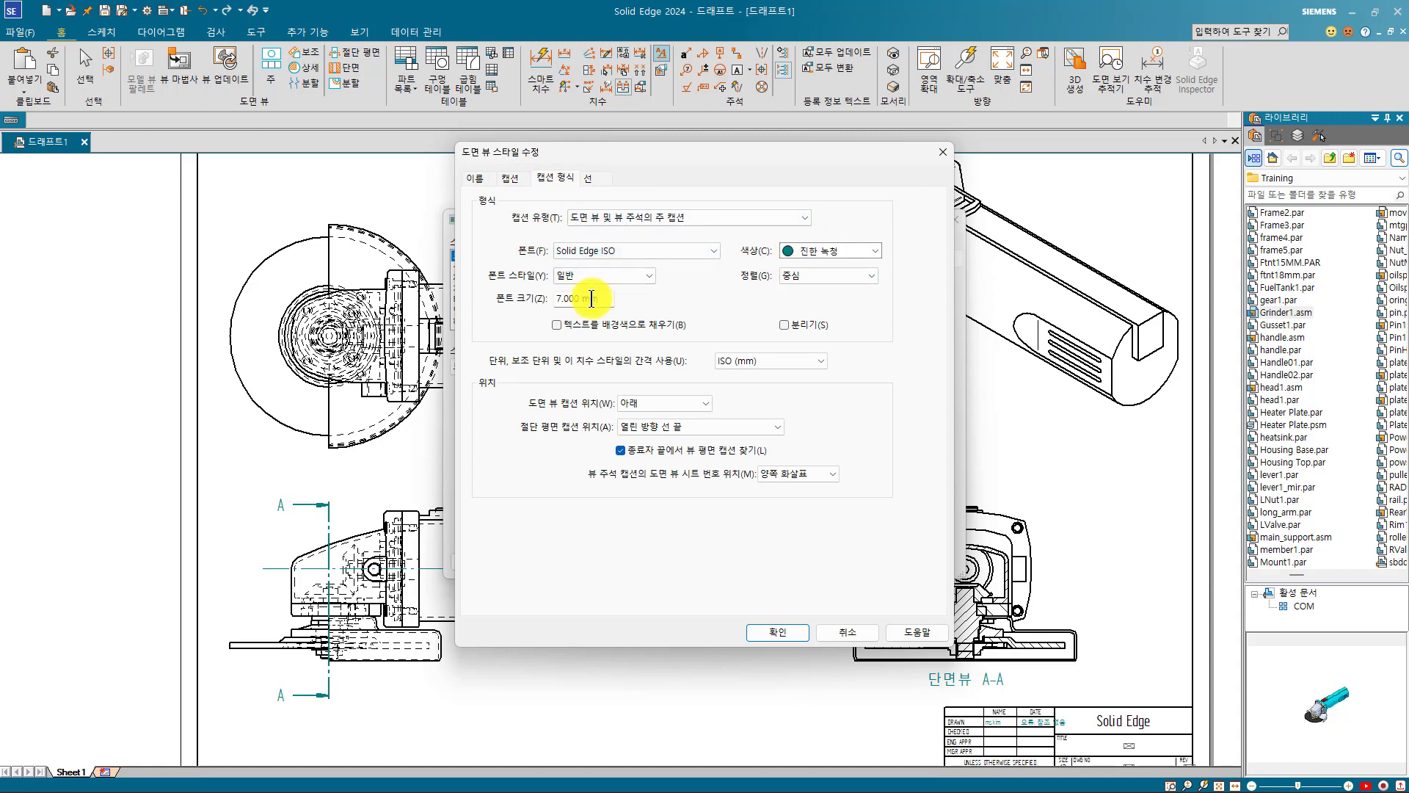
mouse_move(978, 699)
mouse_down()
mouse_move(944, 670)
mouse_move(979, 683)
mouse_up()
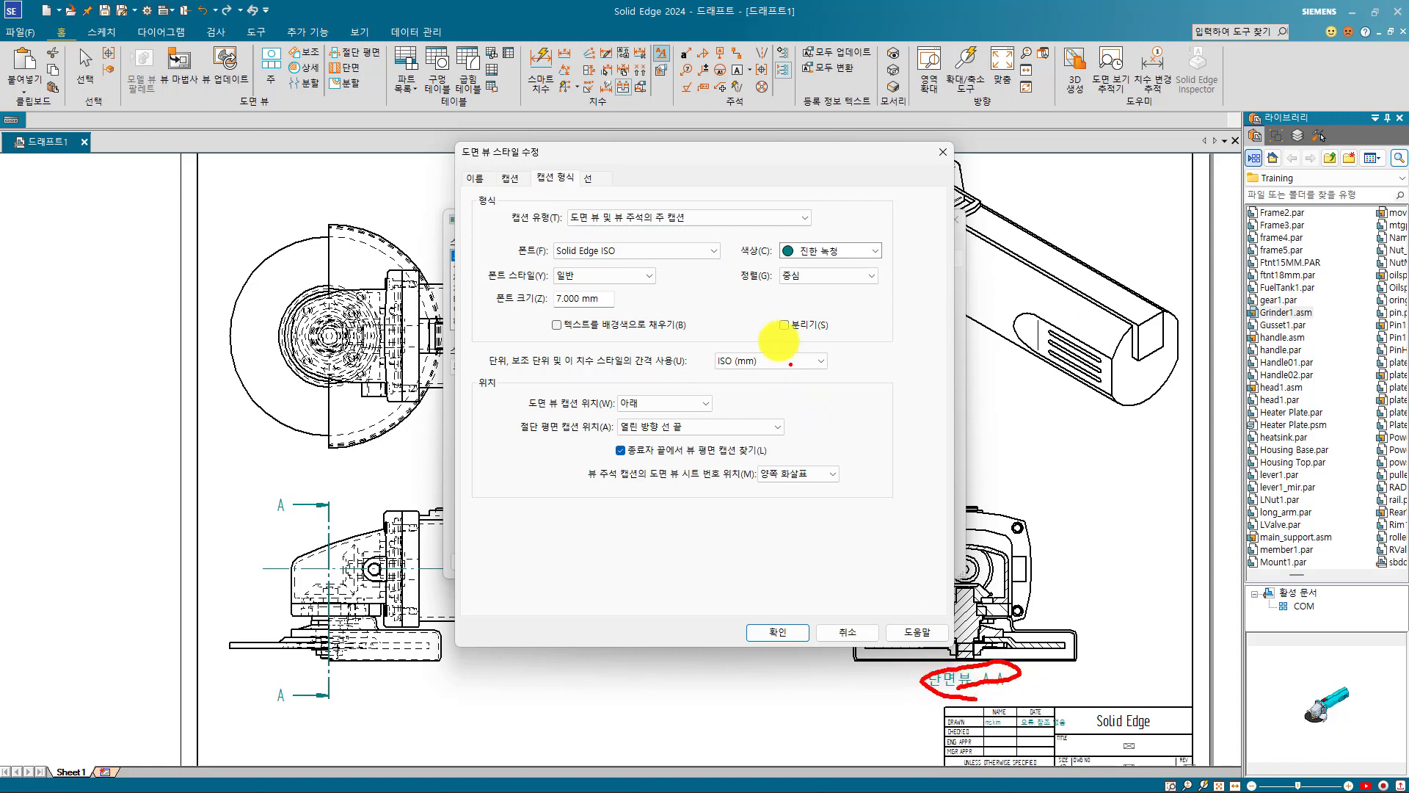
click(826, 251)
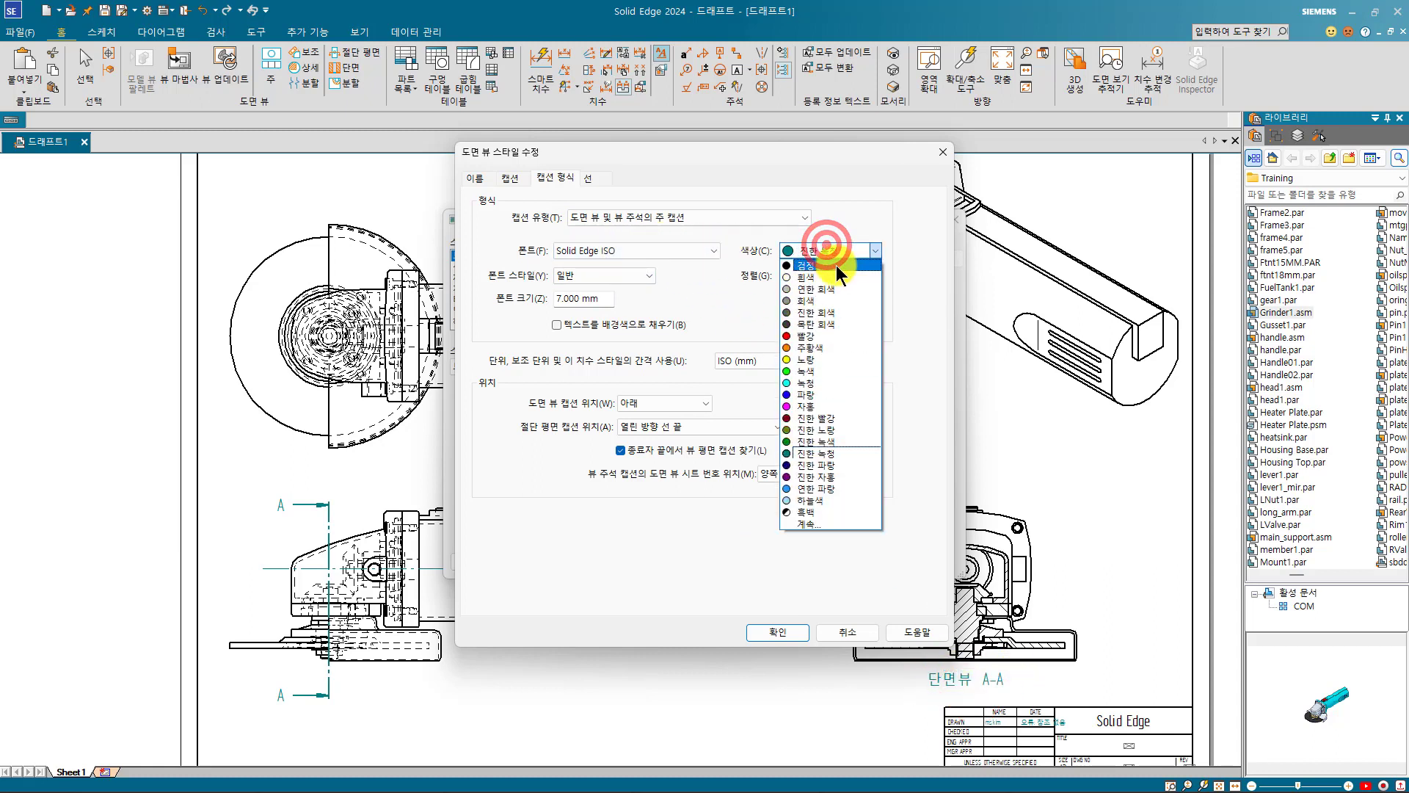
click(827, 394)
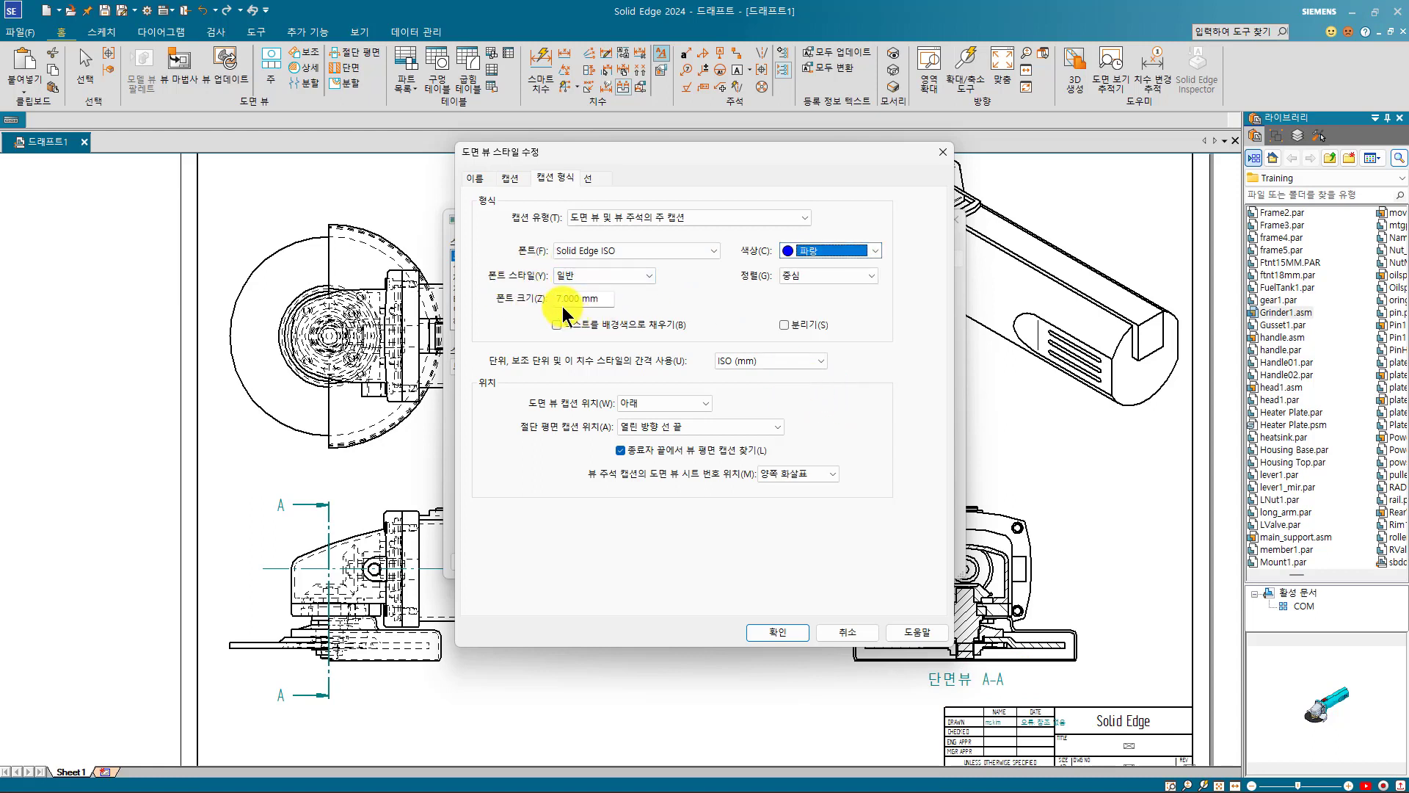
click(777, 633)
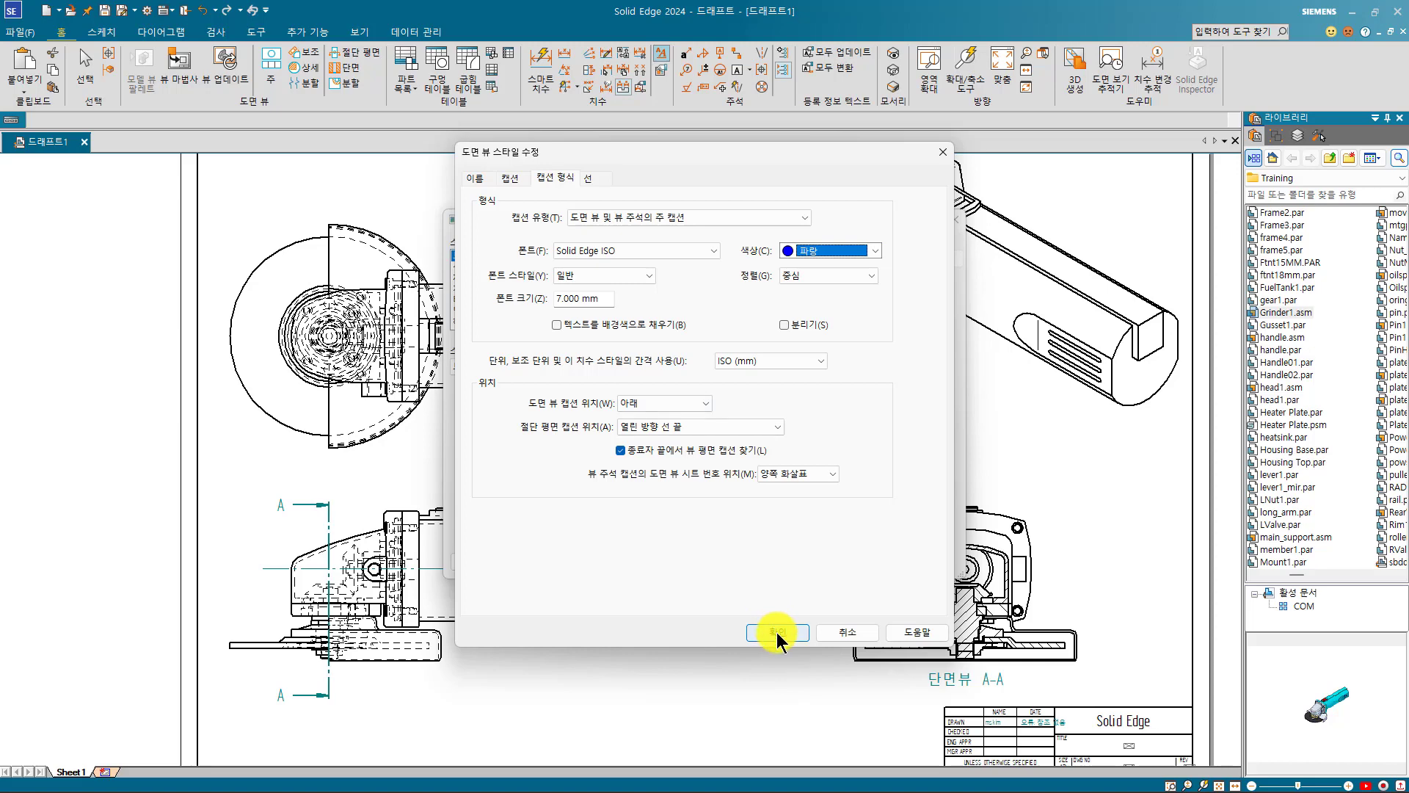
click(761, 539)
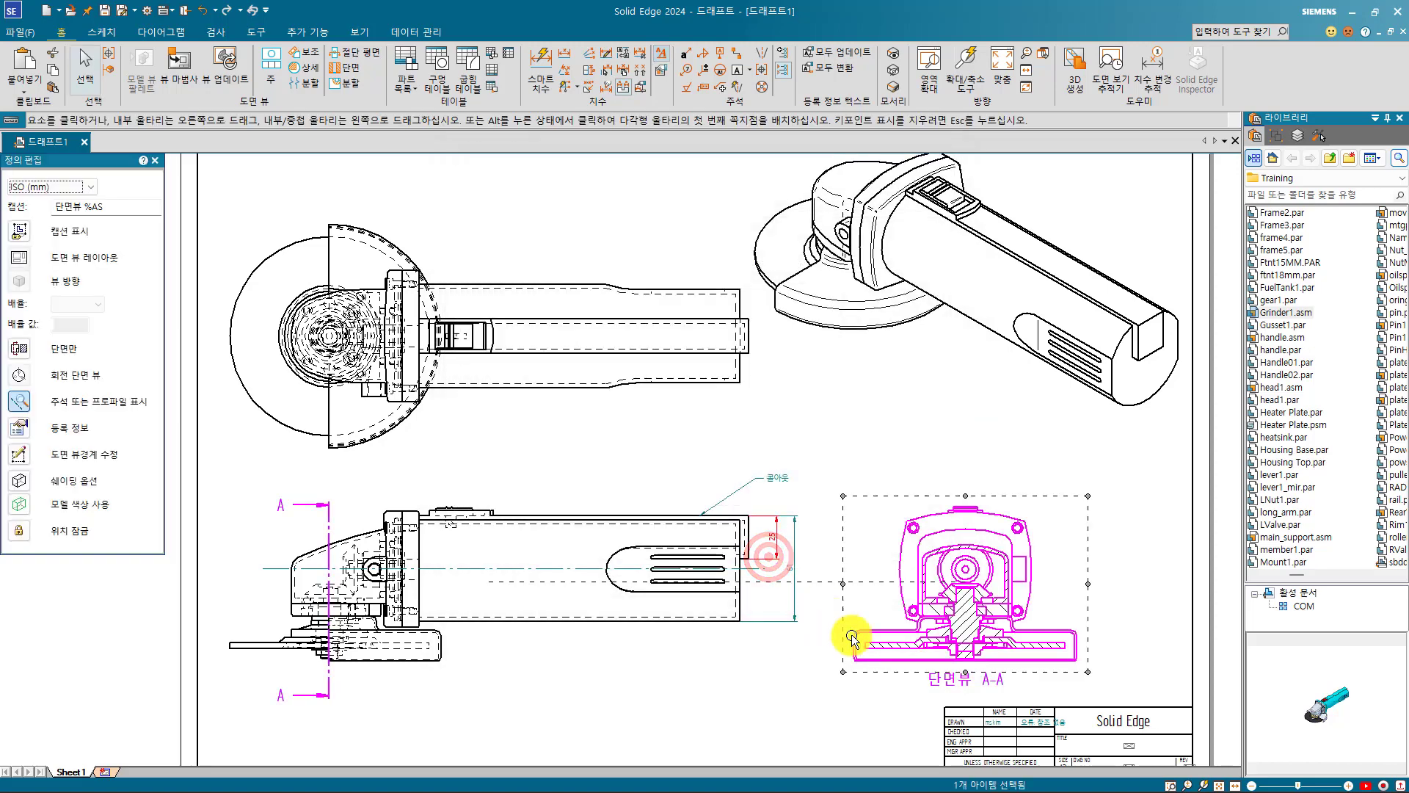
click(844, 715)
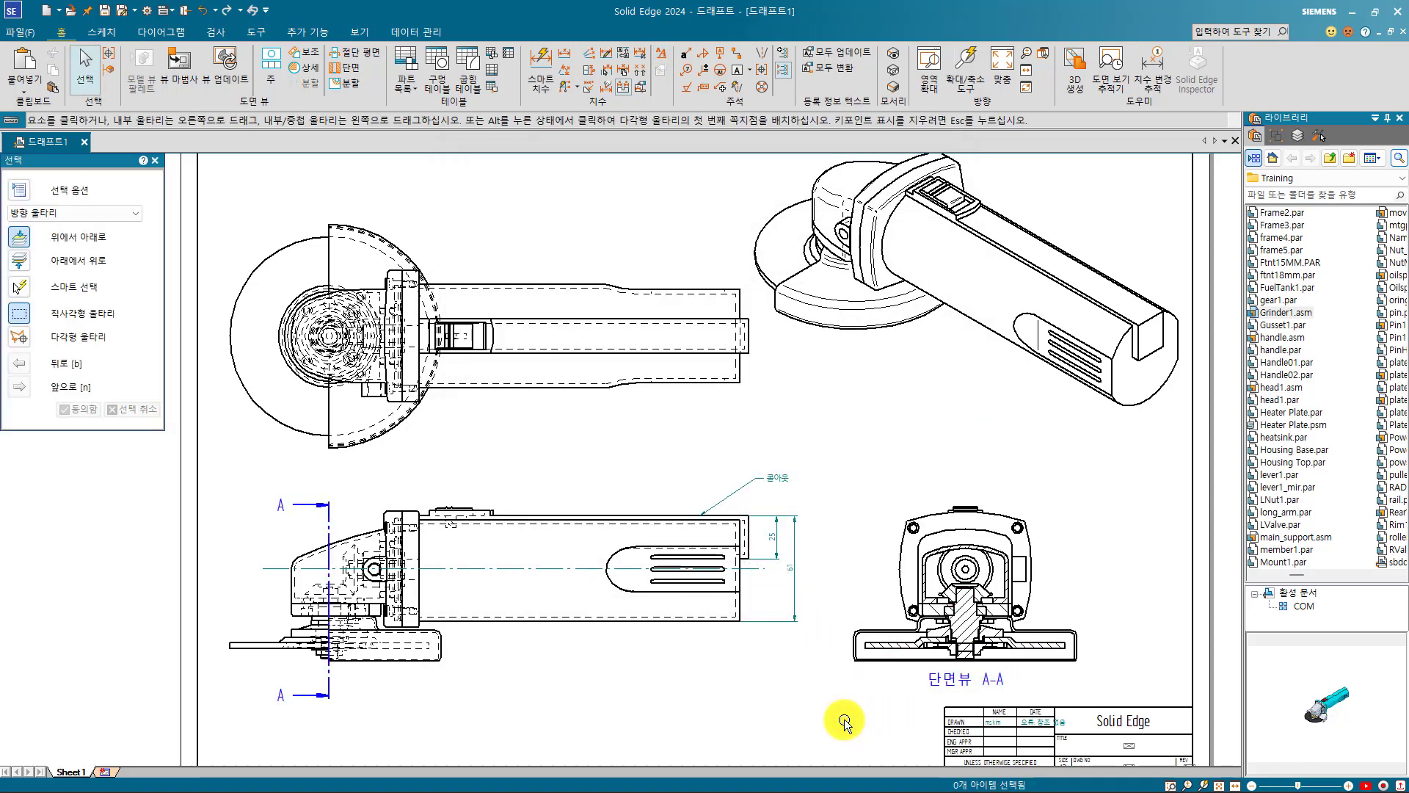
mouse_move(980, 701)
mouse_down()
mouse_move(992, 656)
mouse_move(976, 700)
mouse_up()
drag(365, 719, 272, 493)
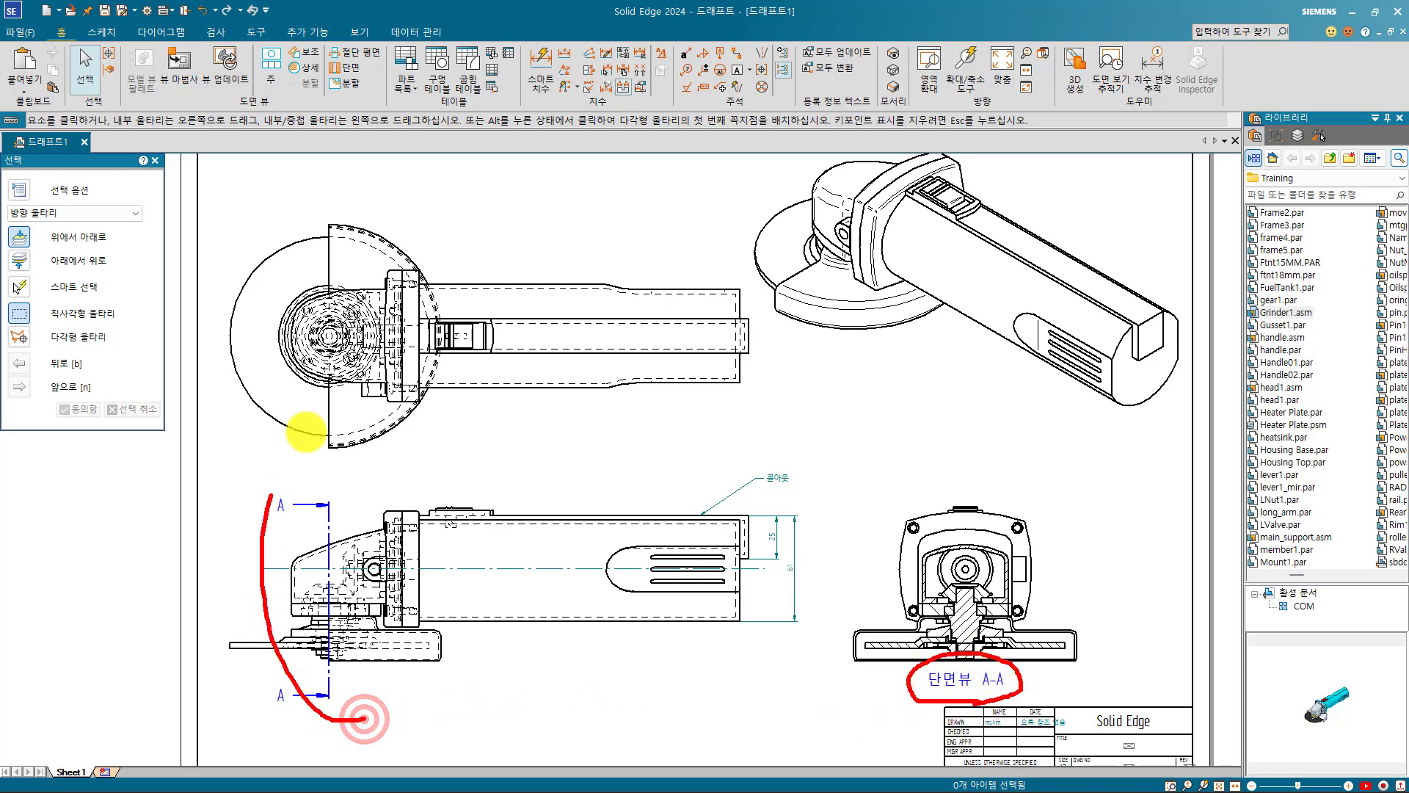
drag(306, 431, 357, 723)
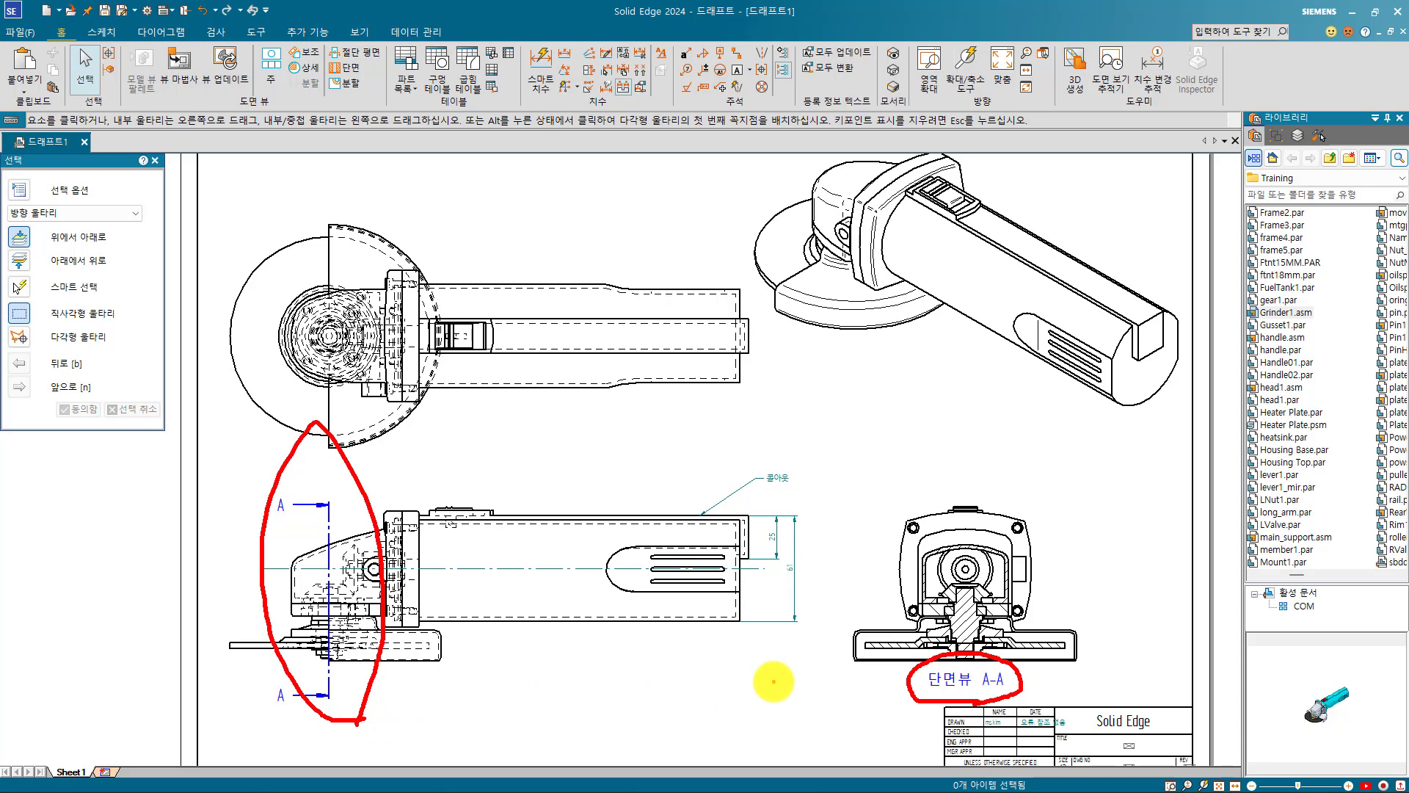
key(Escape)
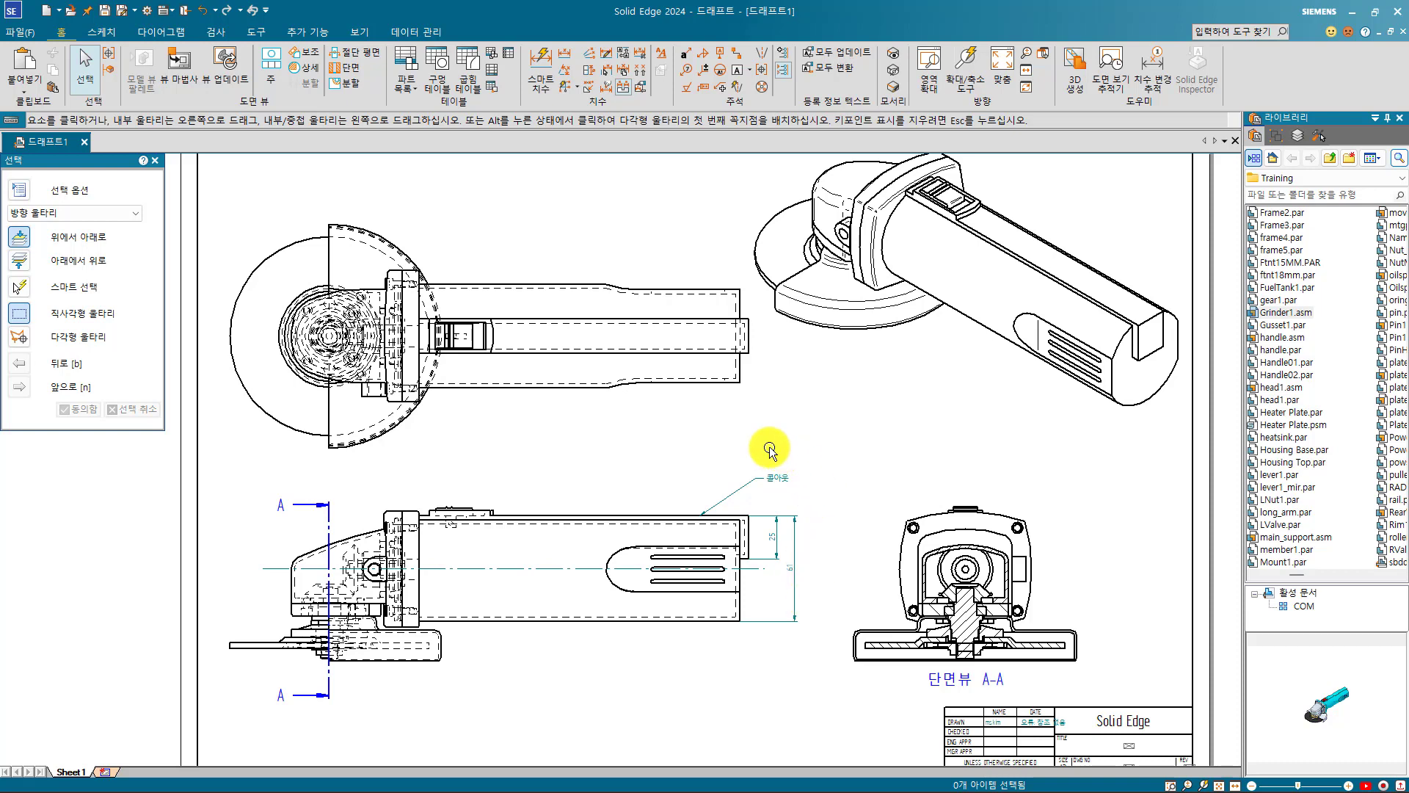
Step: Examine the hidden edge style (숨겨진 모서리 스타일) choices in the front view's display properties and close them without changes
click(576, 523)
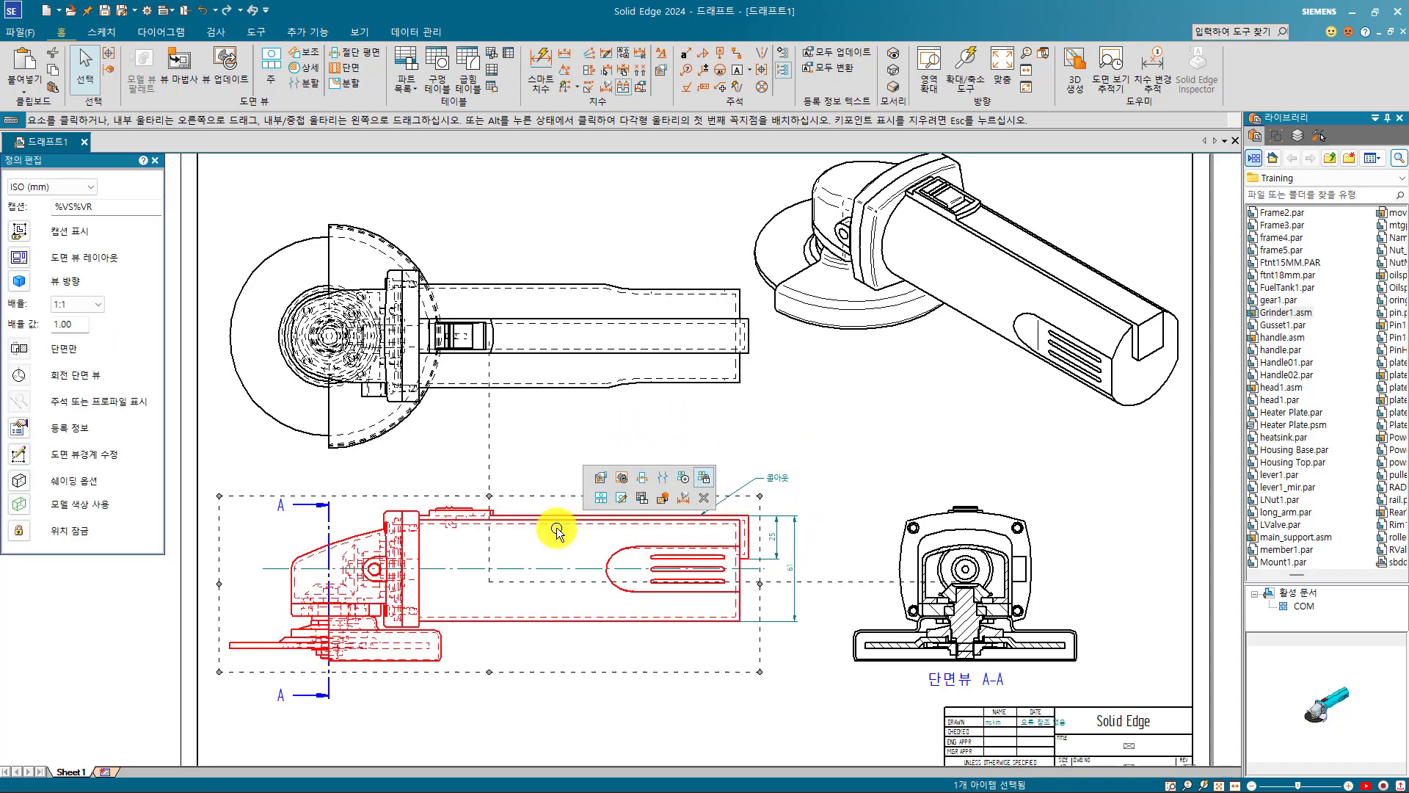
key(Escape)
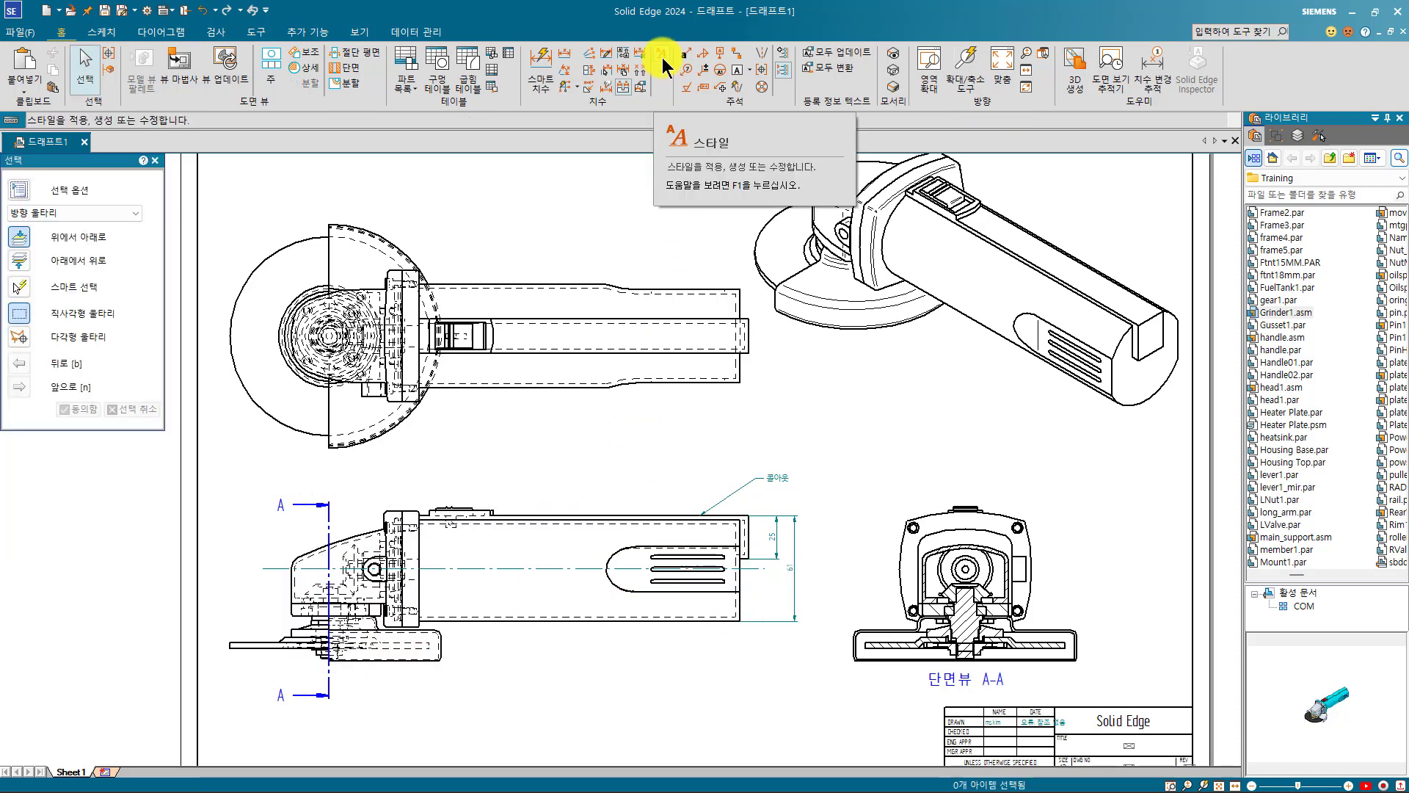
right_click(633, 530)
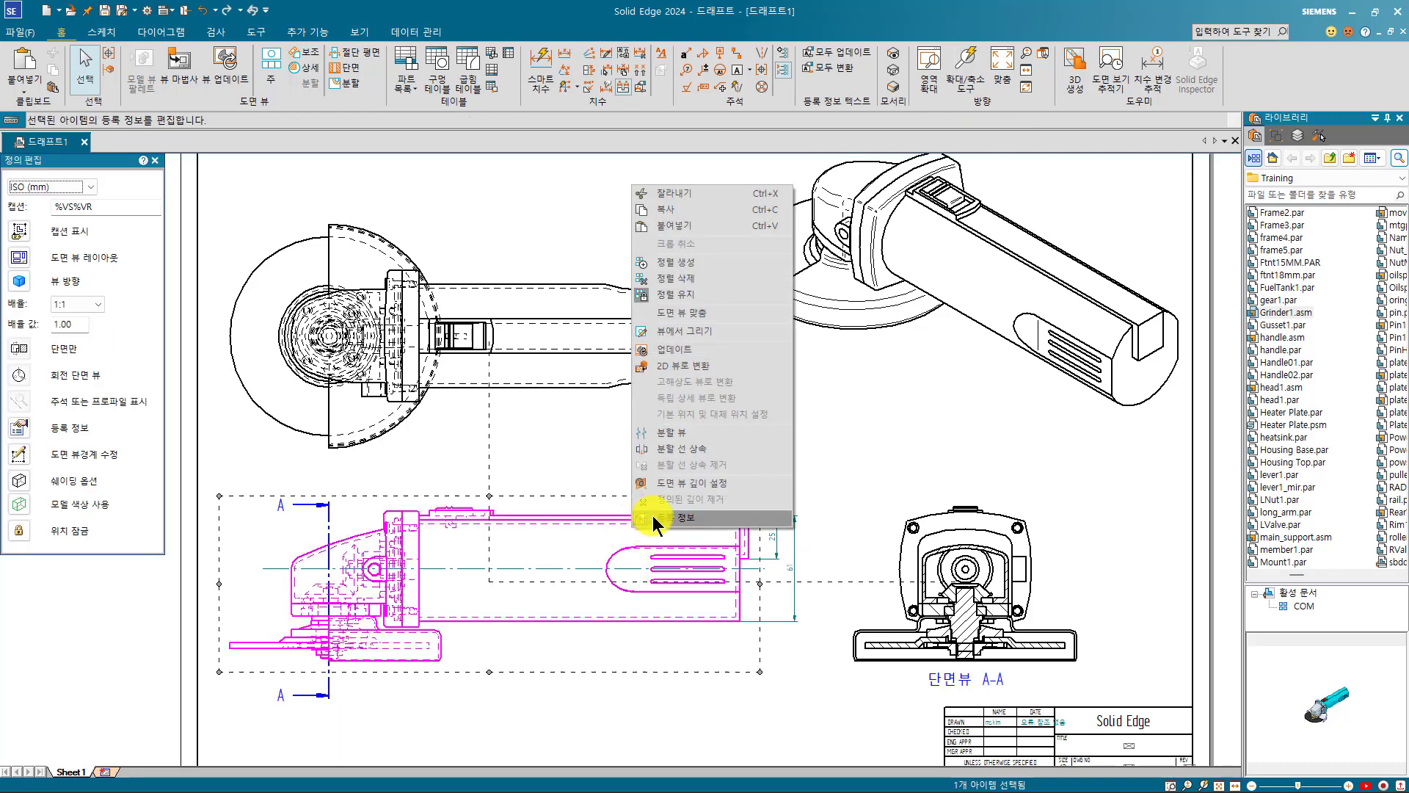
click(654, 515)
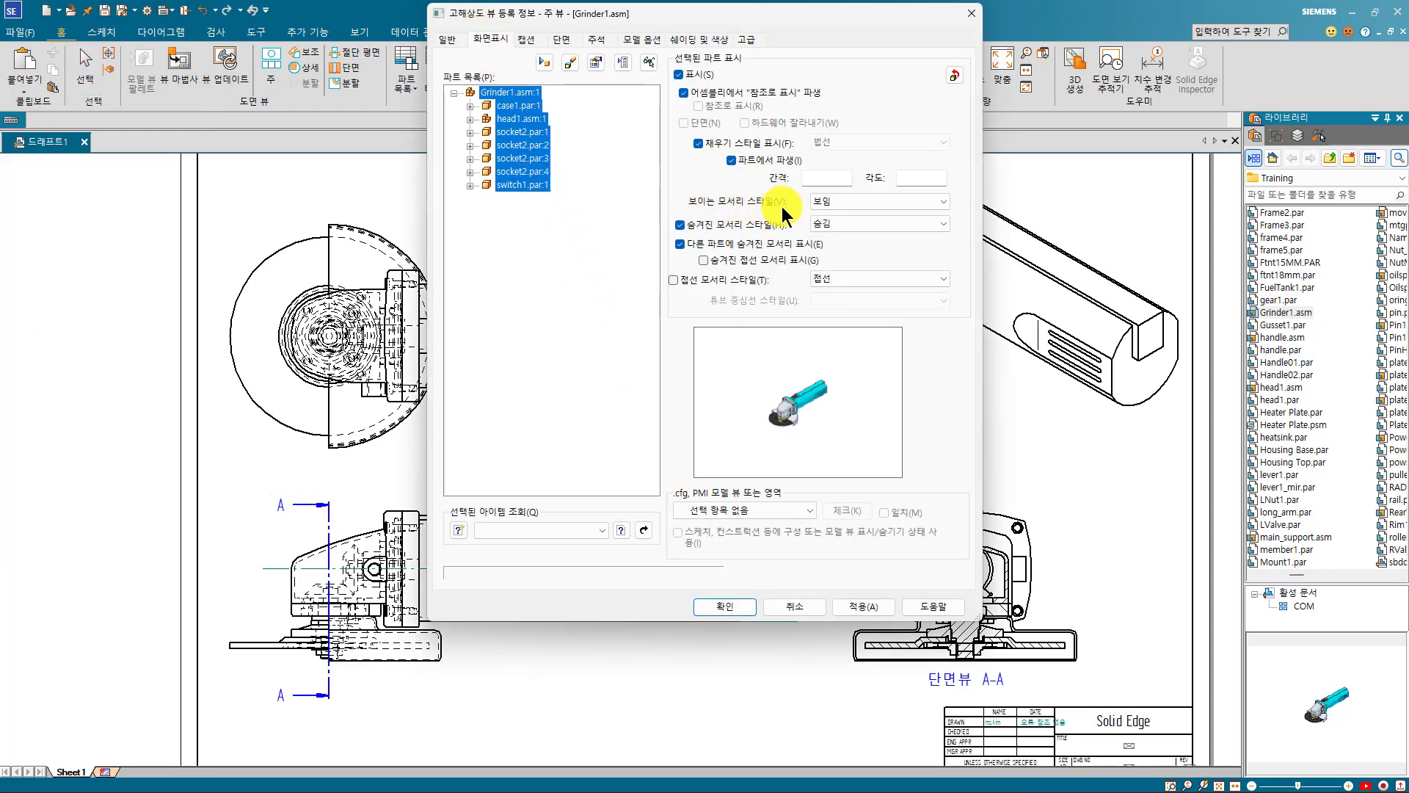
click(681, 226)
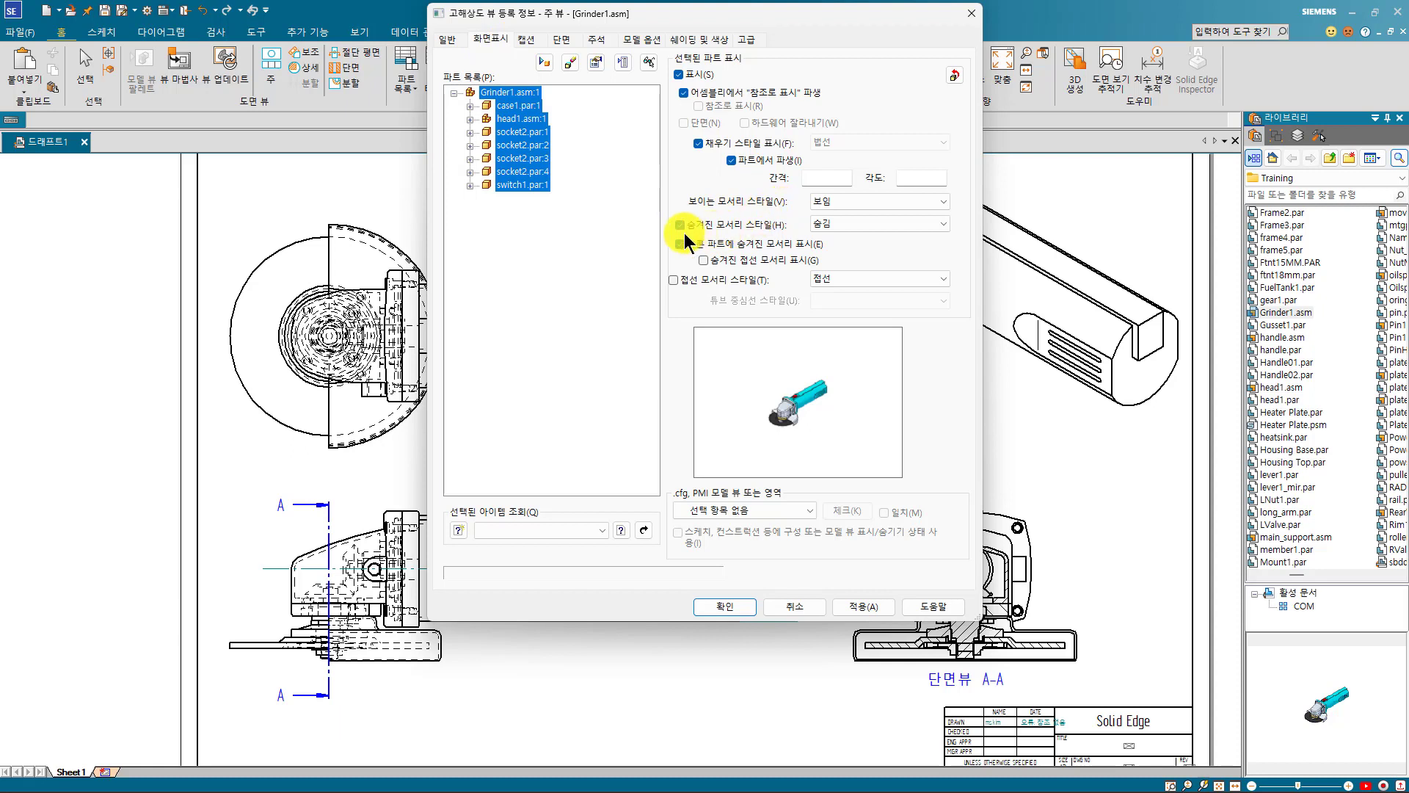
click(832, 229)
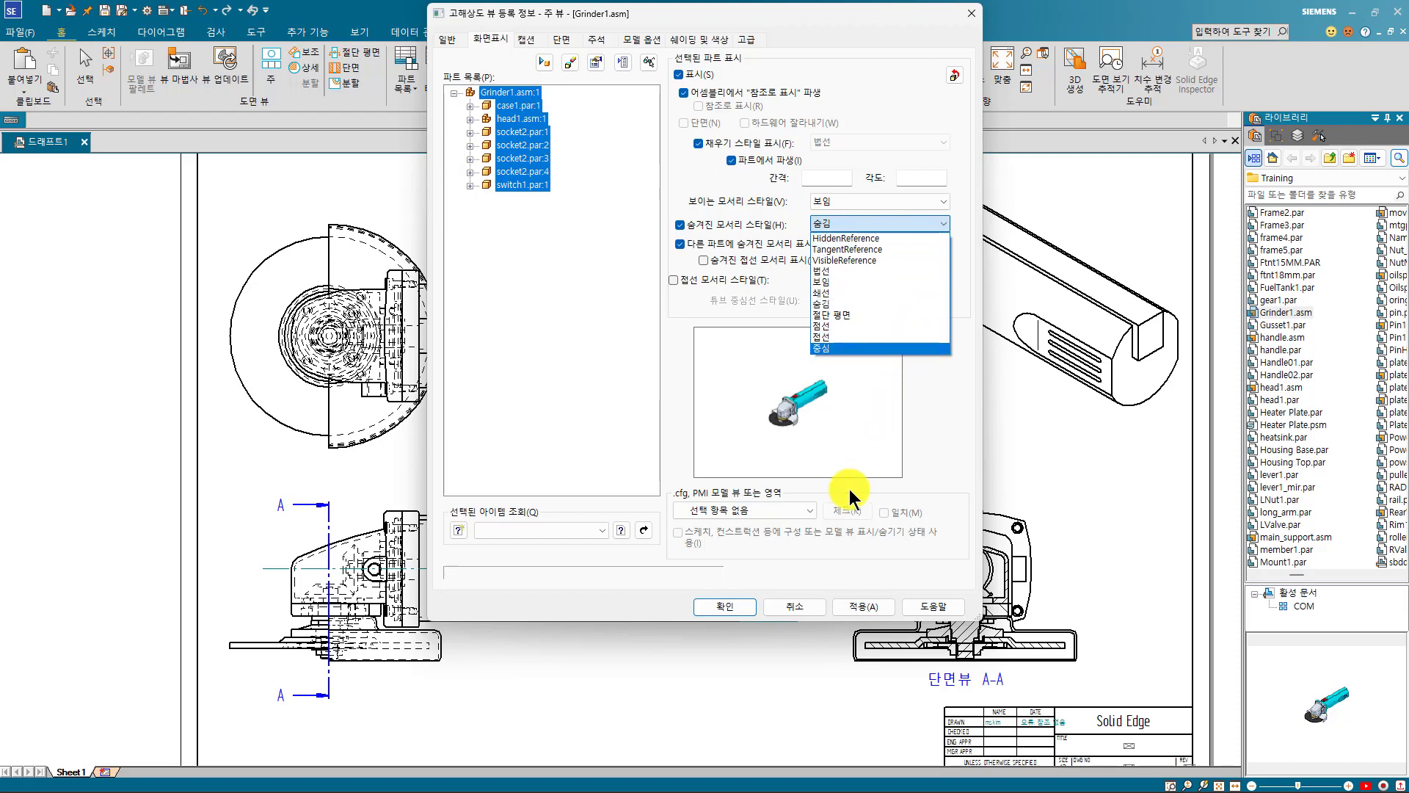
click(800, 606)
click(798, 611)
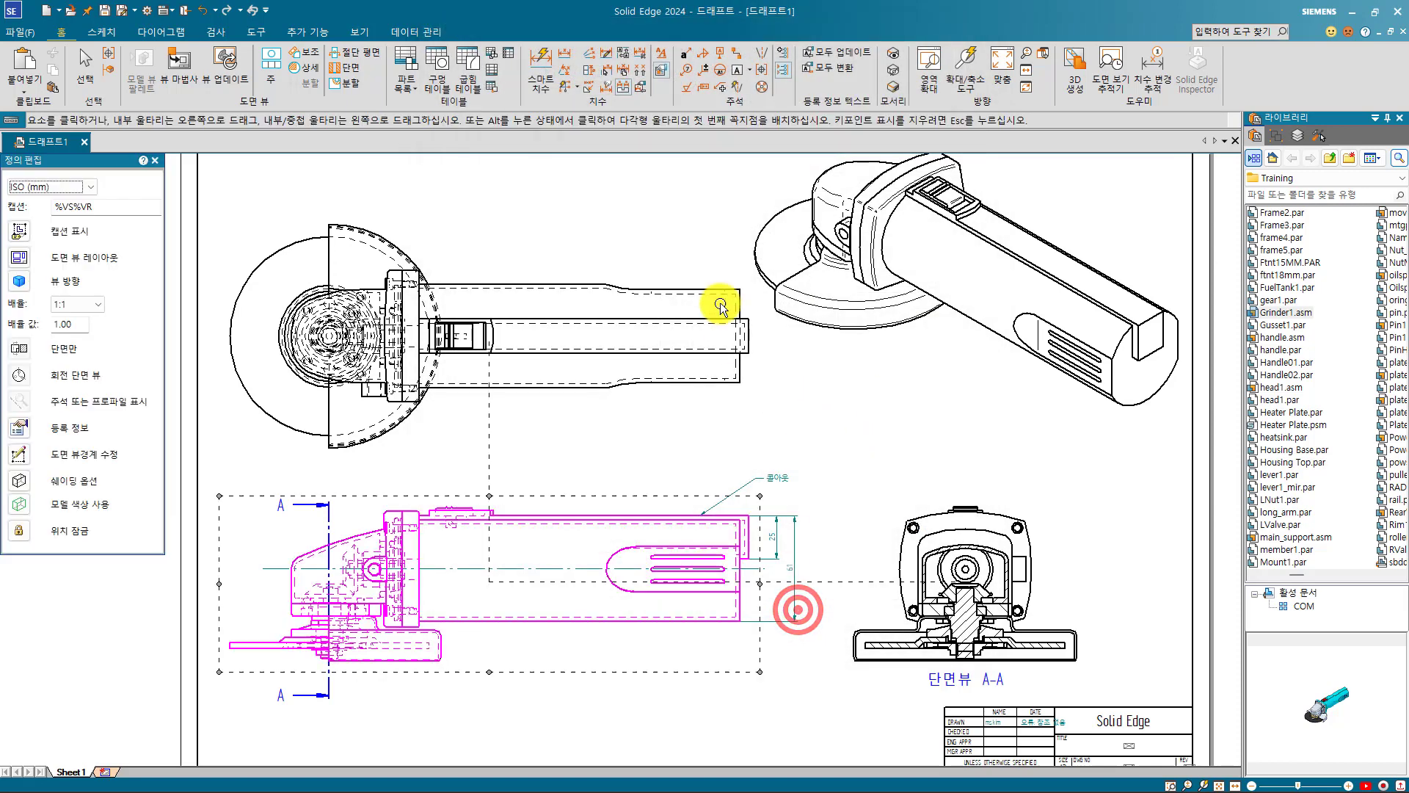
key(Escape)
Step: Set the color of the hidden (숨김) line style to blue (파랑)
click(666, 56)
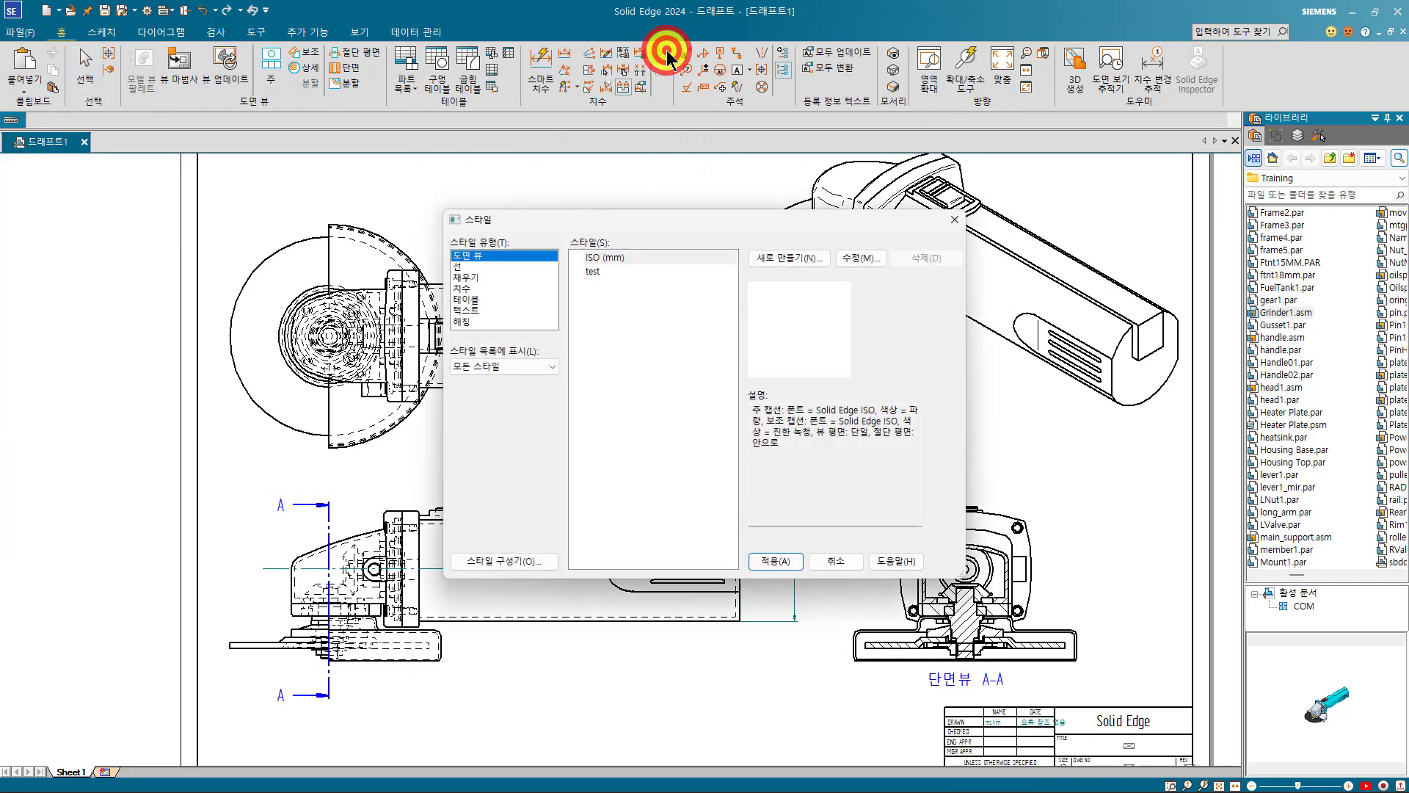
click(462, 268)
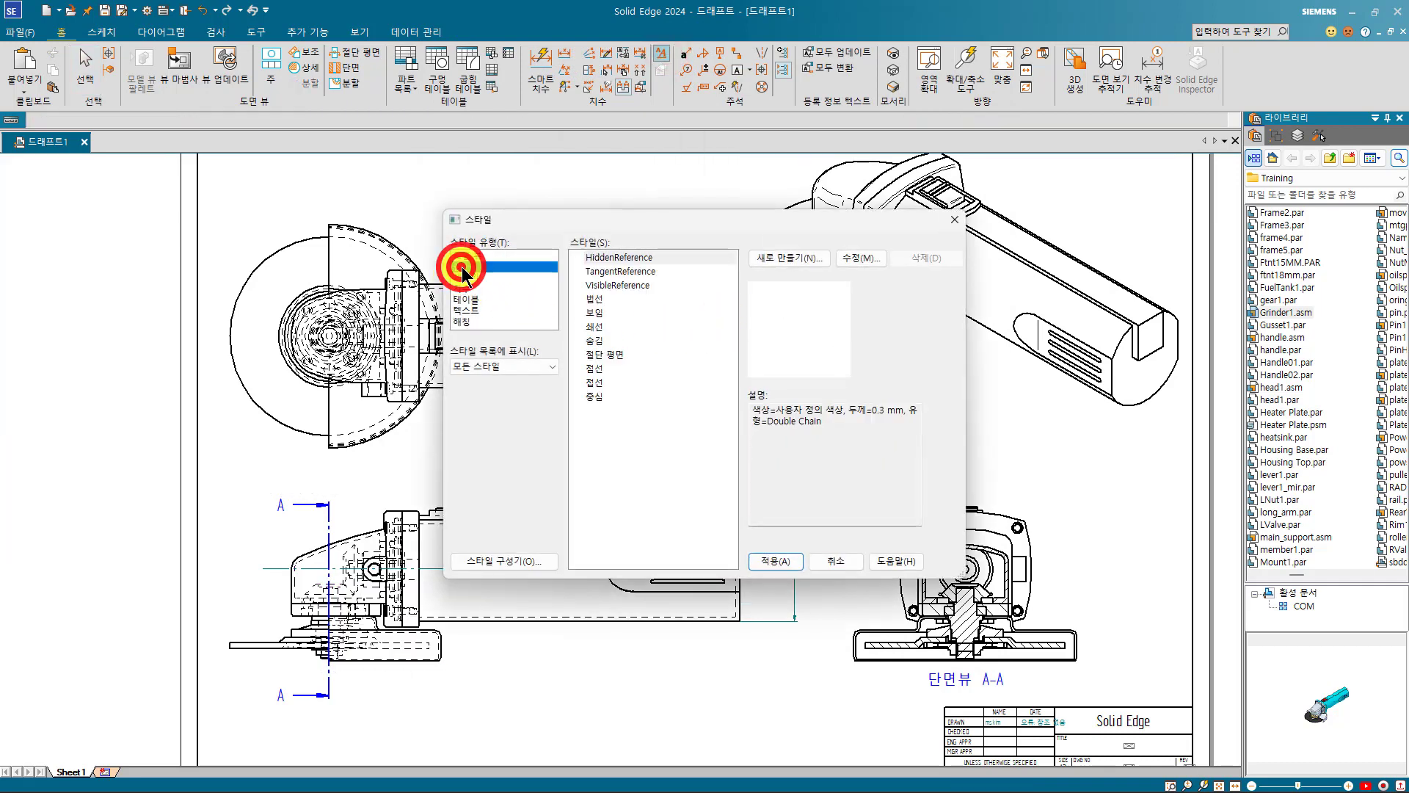
click(617, 342)
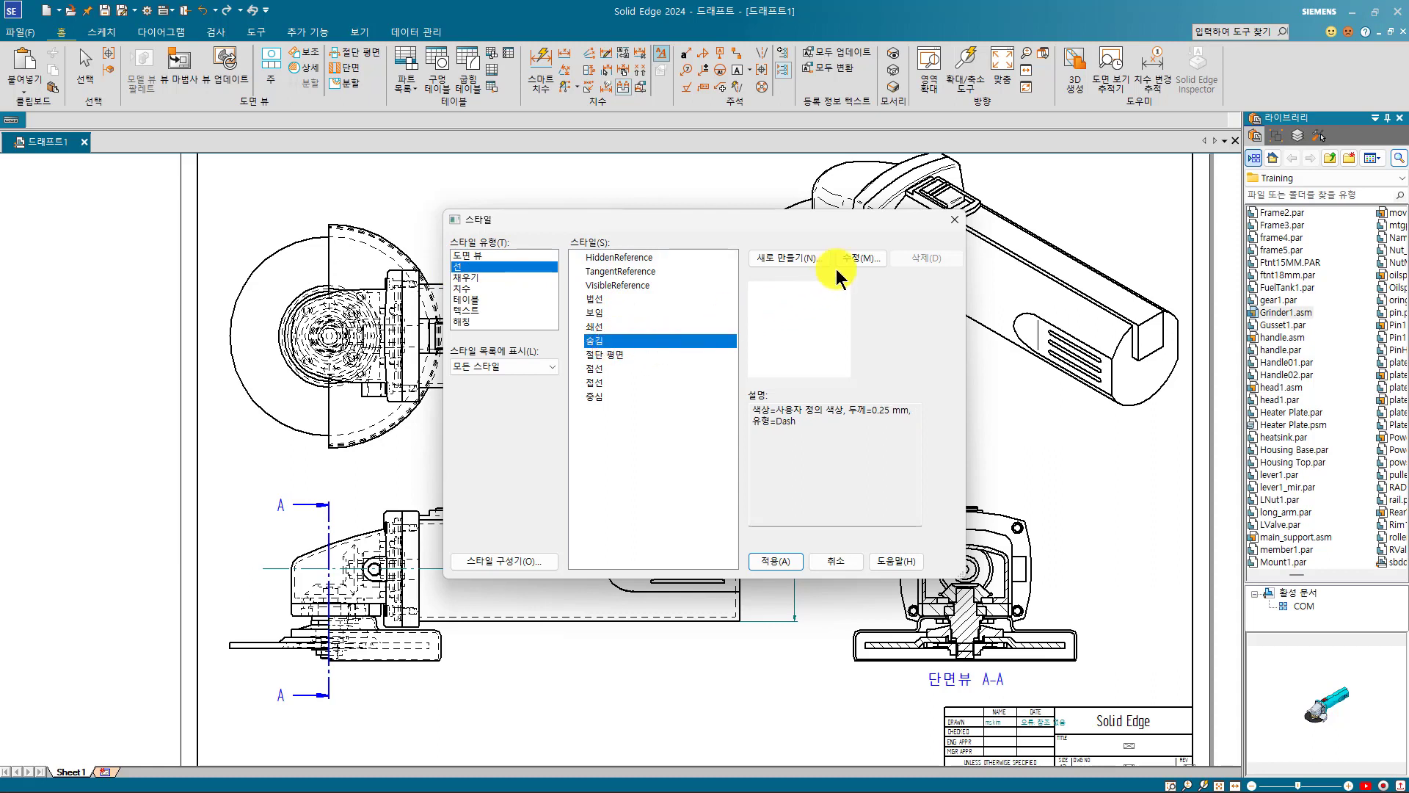
click(861, 258)
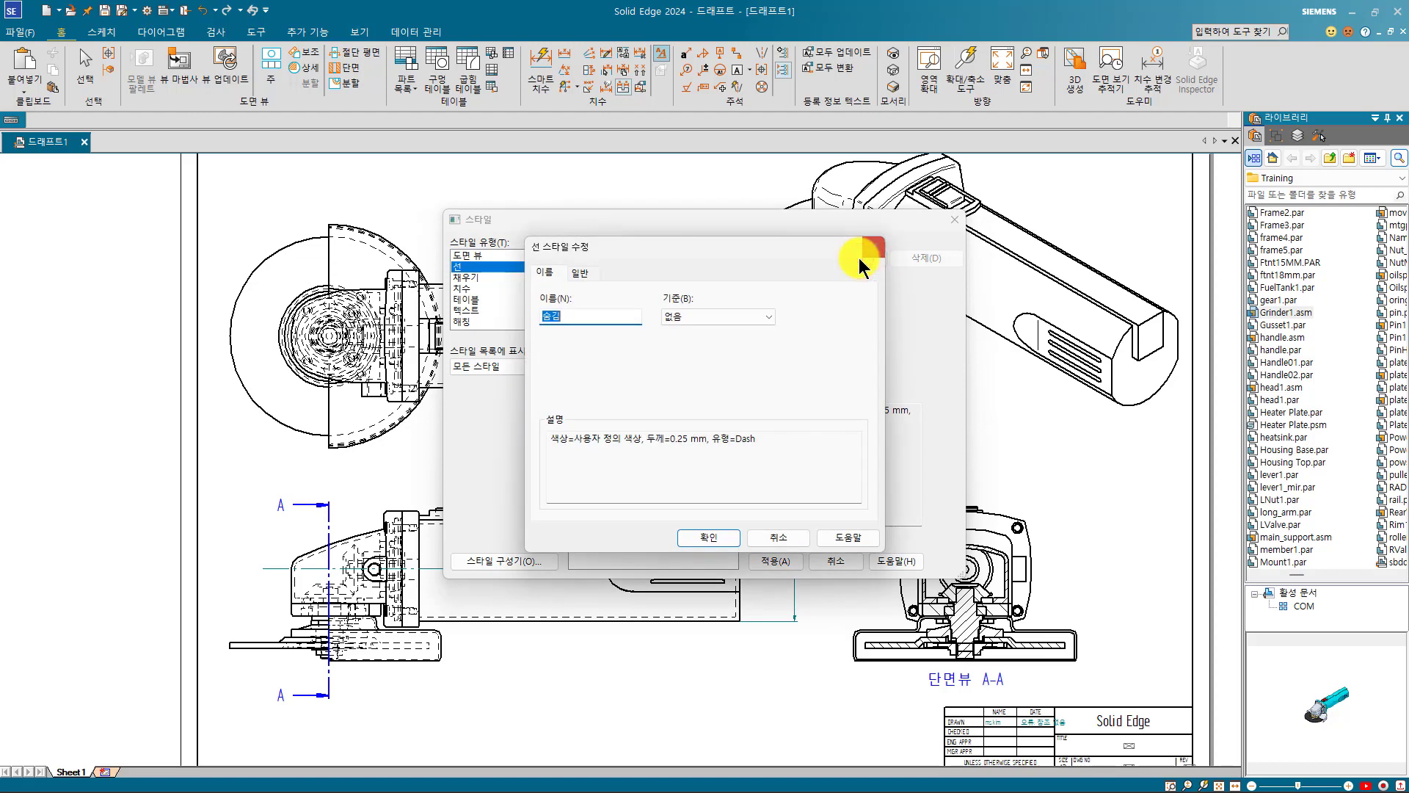
click(593, 276)
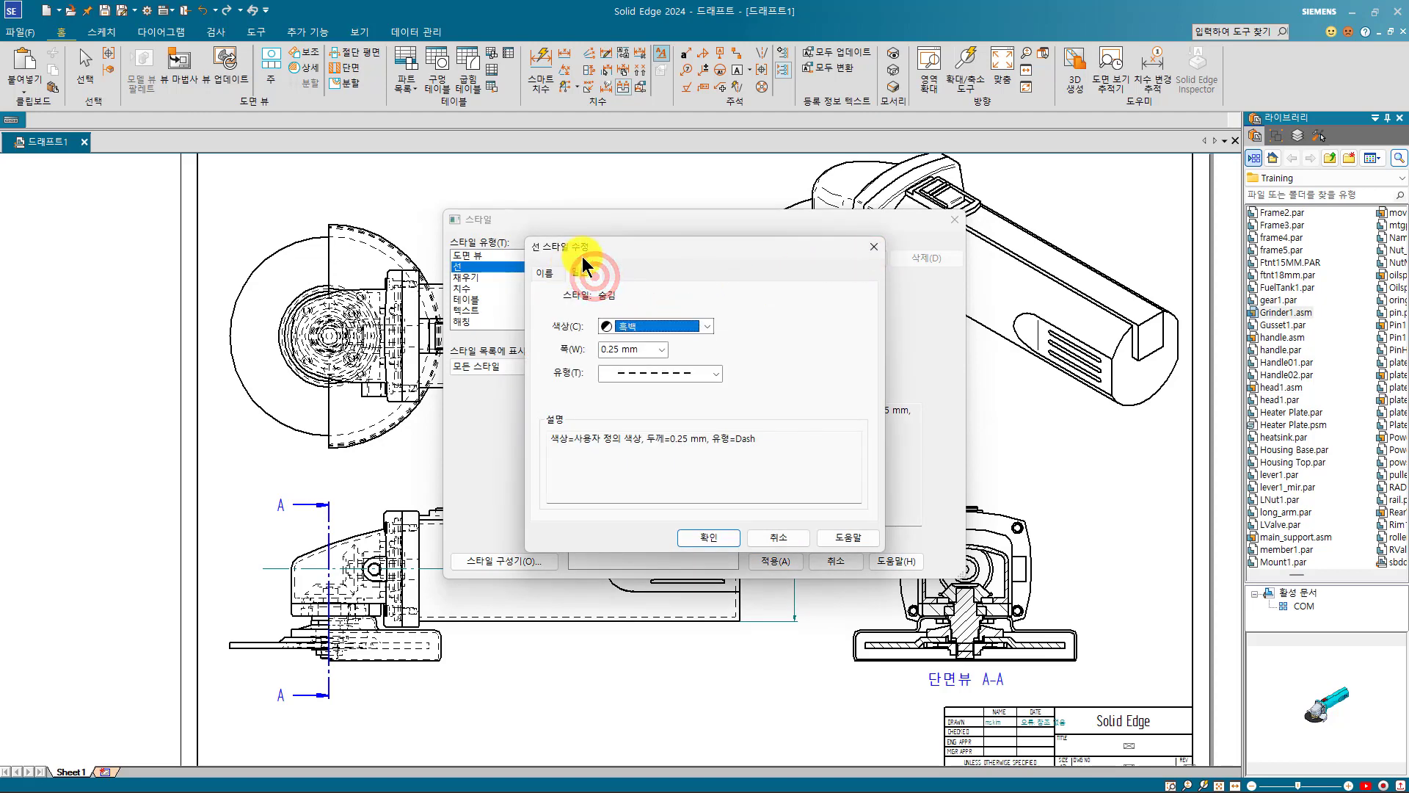
click(670, 325)
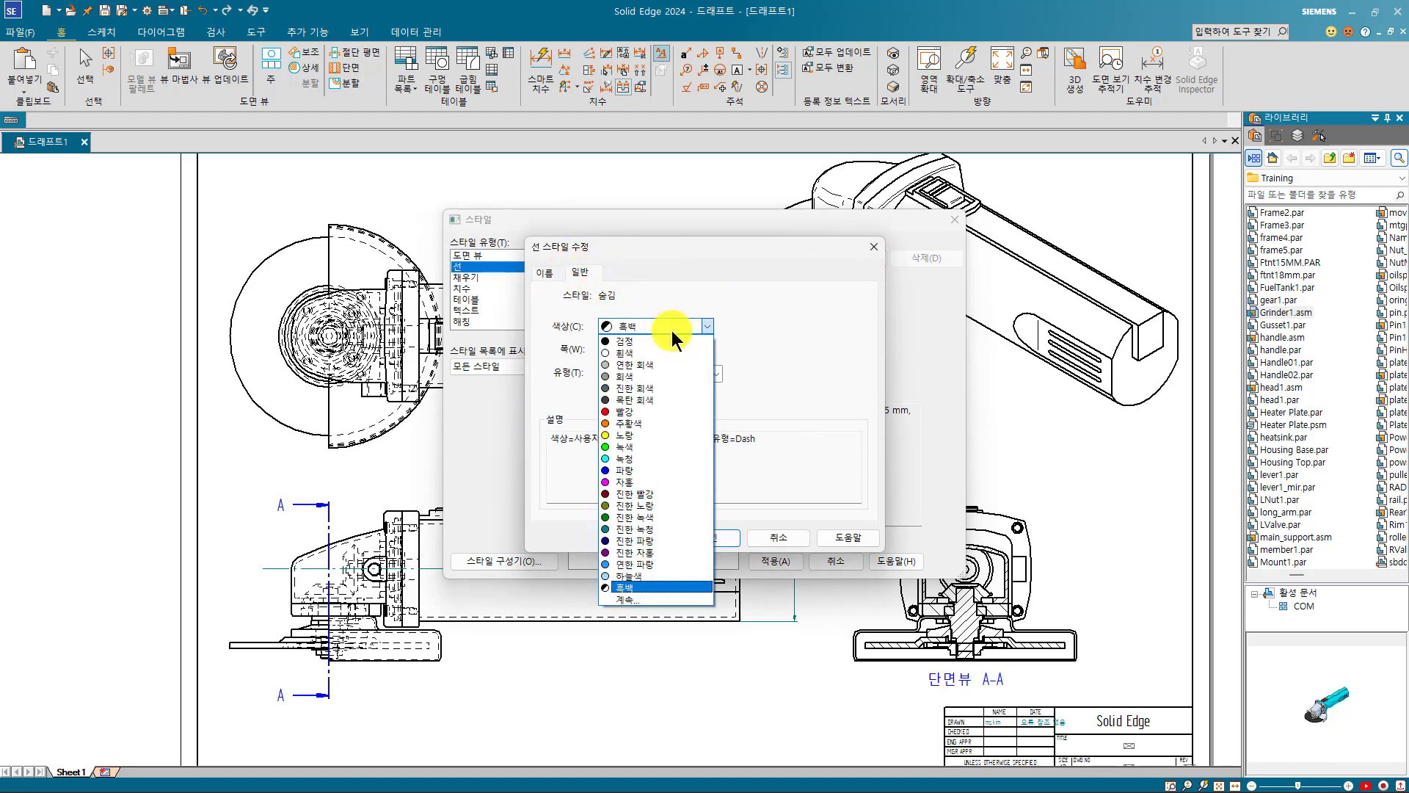
click(640, 468)
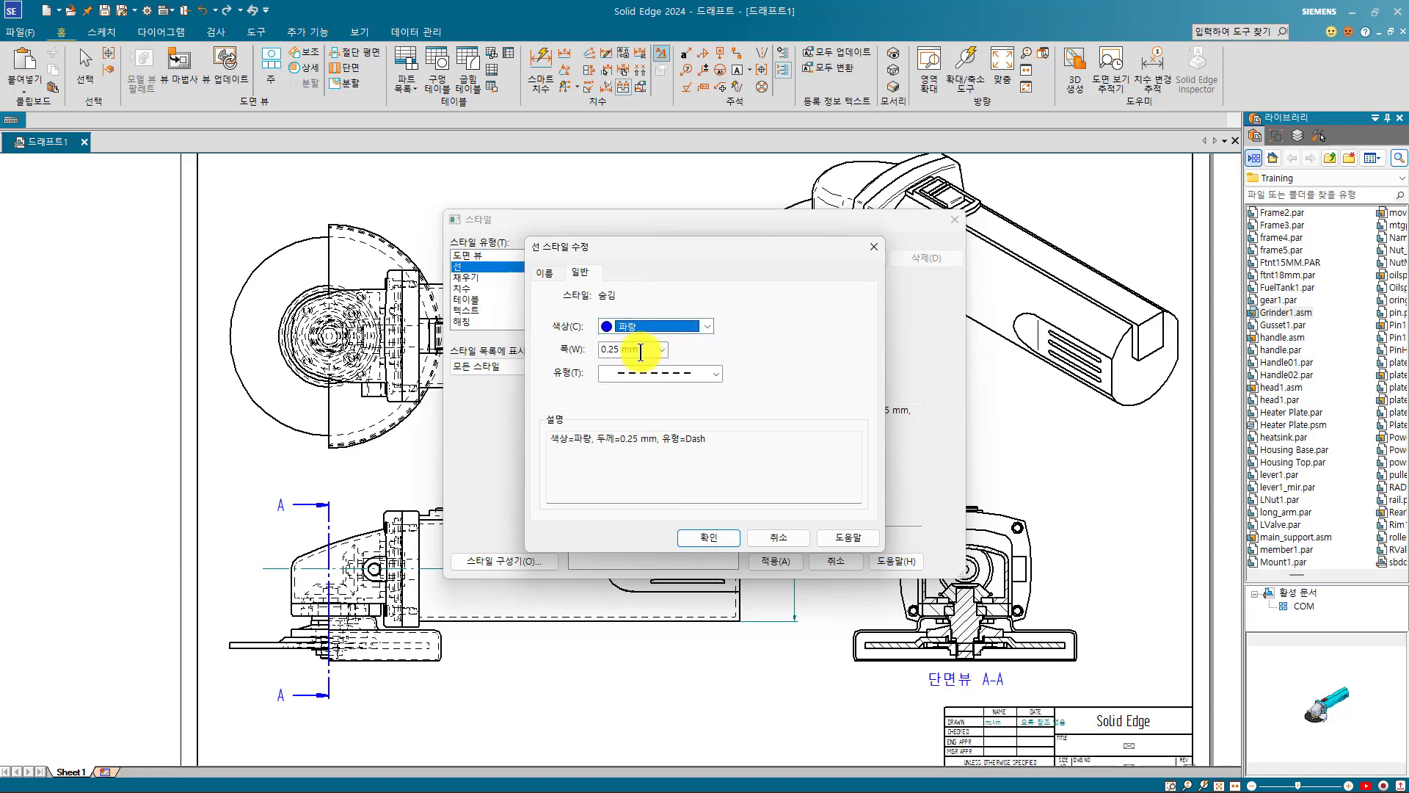
Step: Check the hidden line style's width and line type options, and save and apply the modified style
click(662, 350)
click(662, 350)
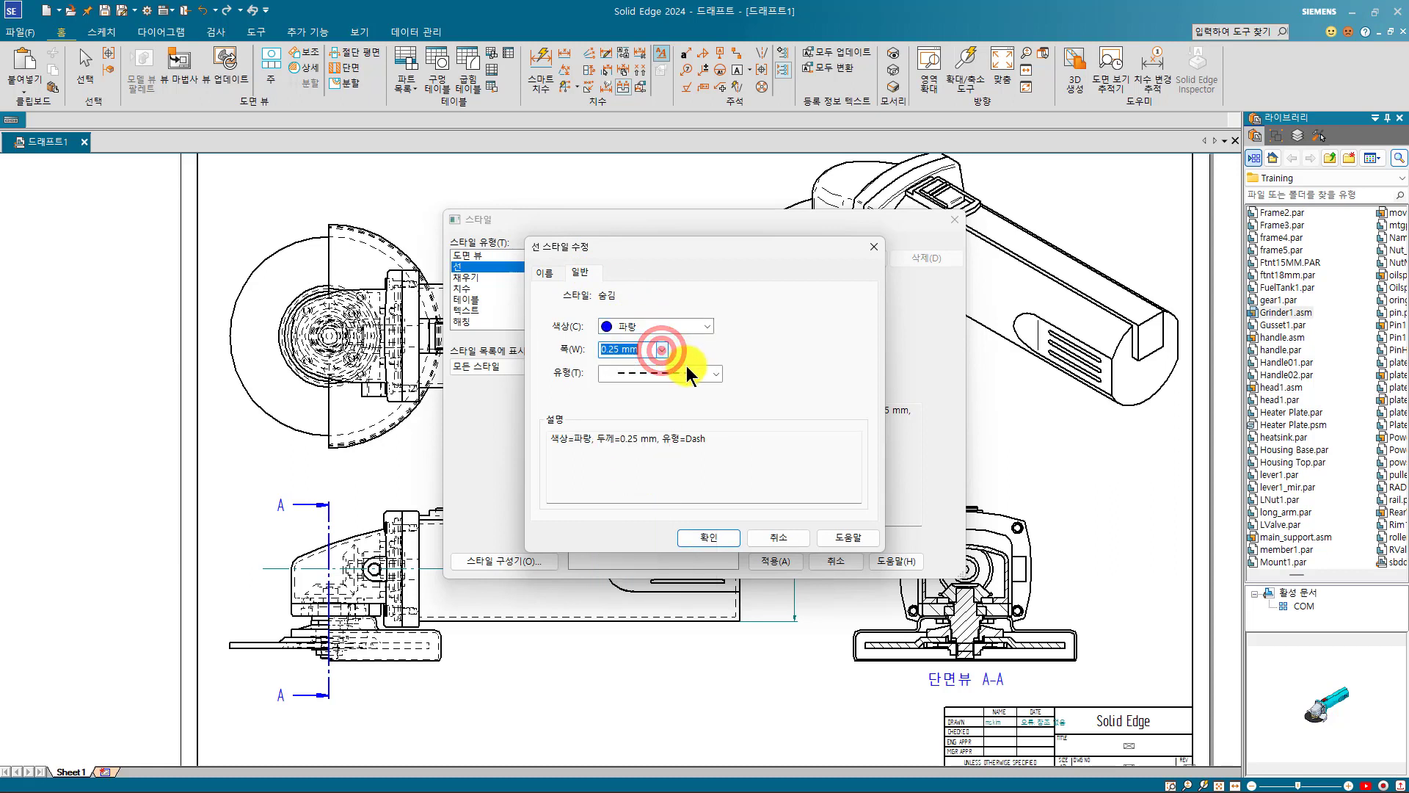
click(690, 373)
click(690, 371)
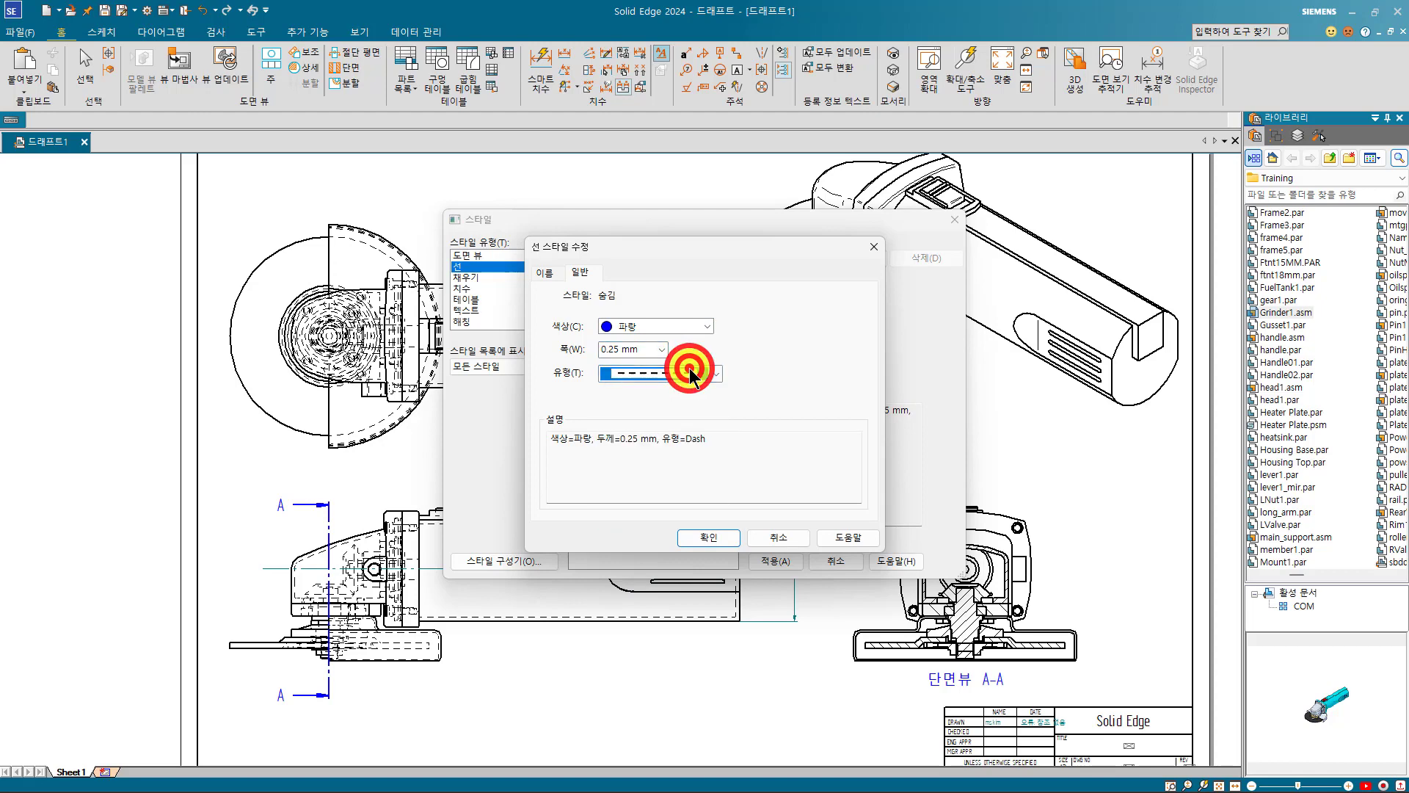
click(724, 543)
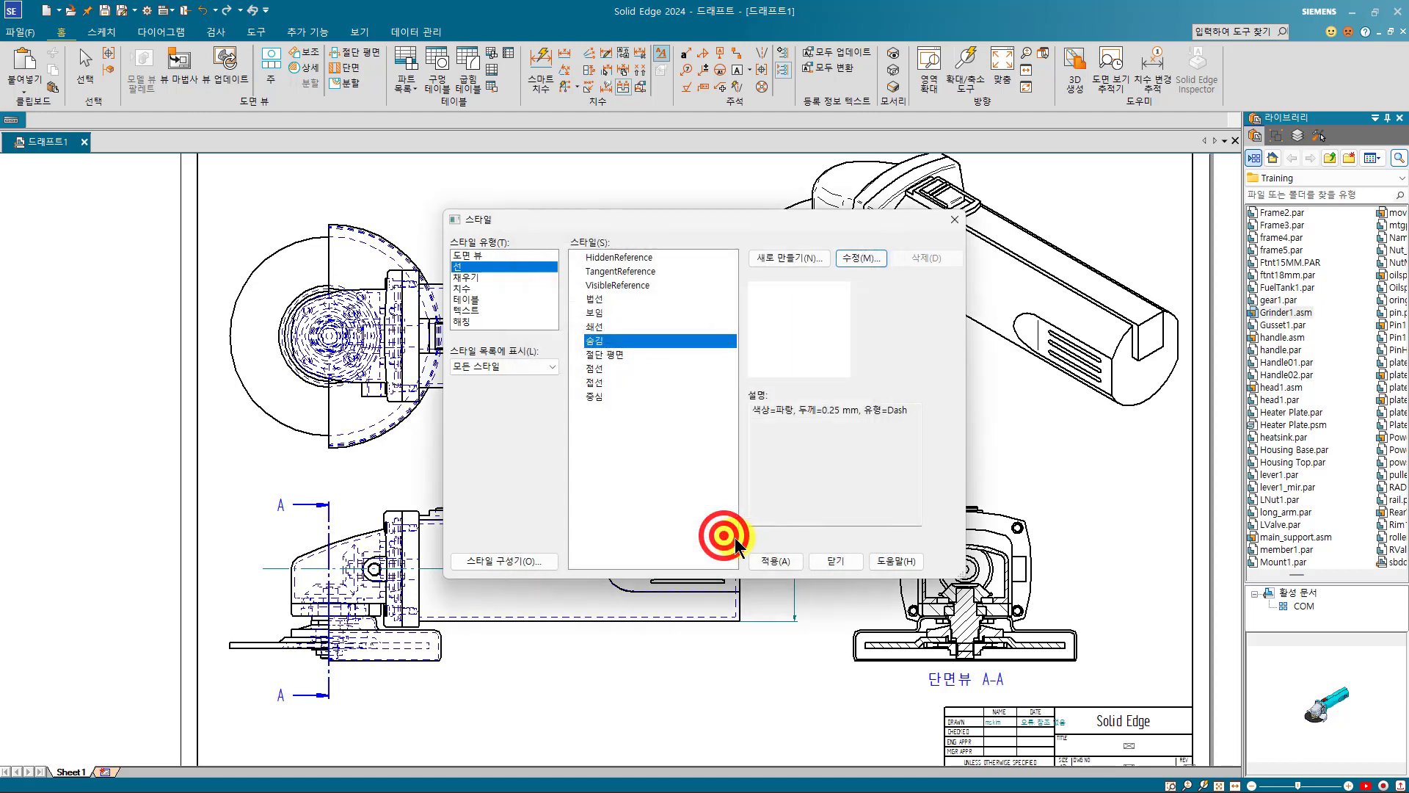
click(764, 558)
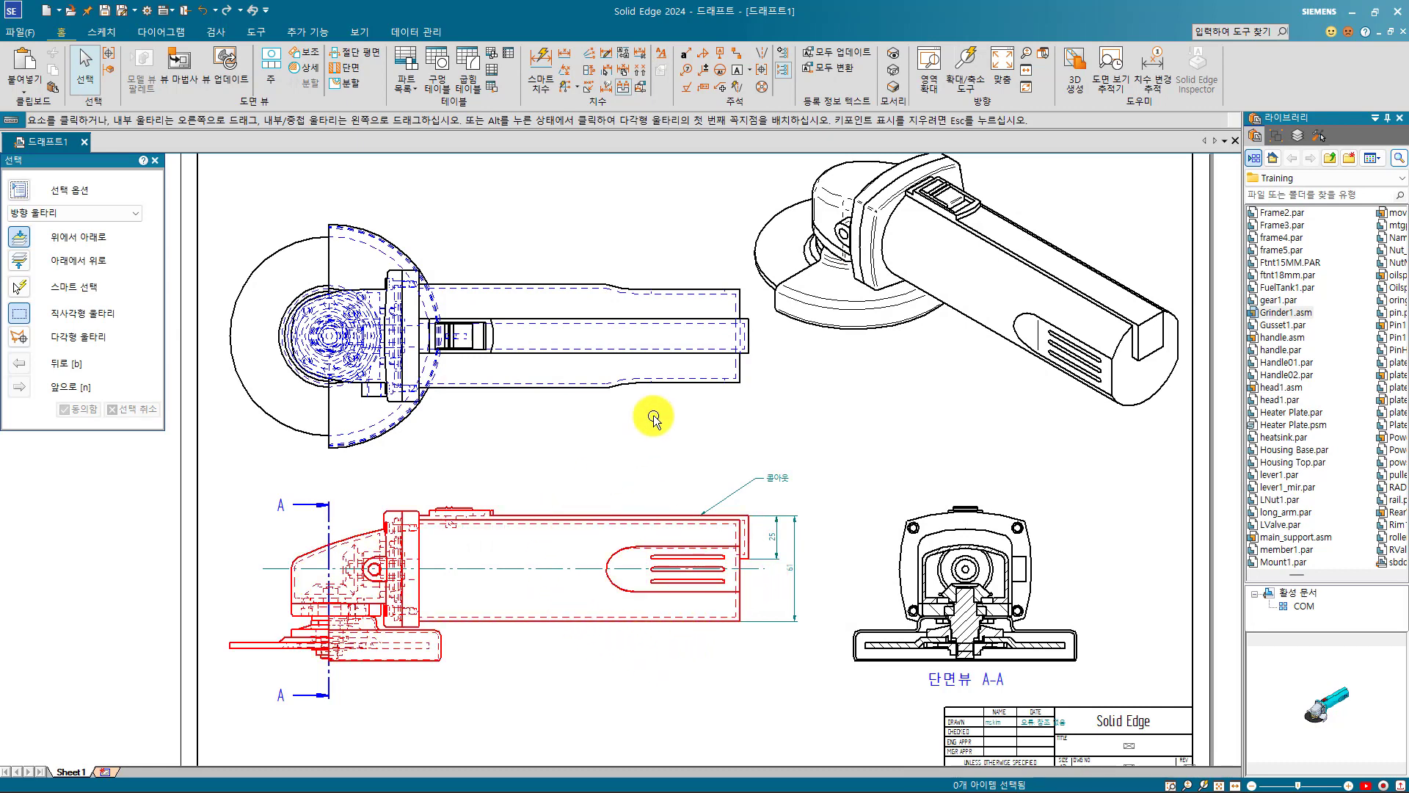
Step: Set the color of the visible (보임) line style to green (녹색) and save the style
click(664, 55)
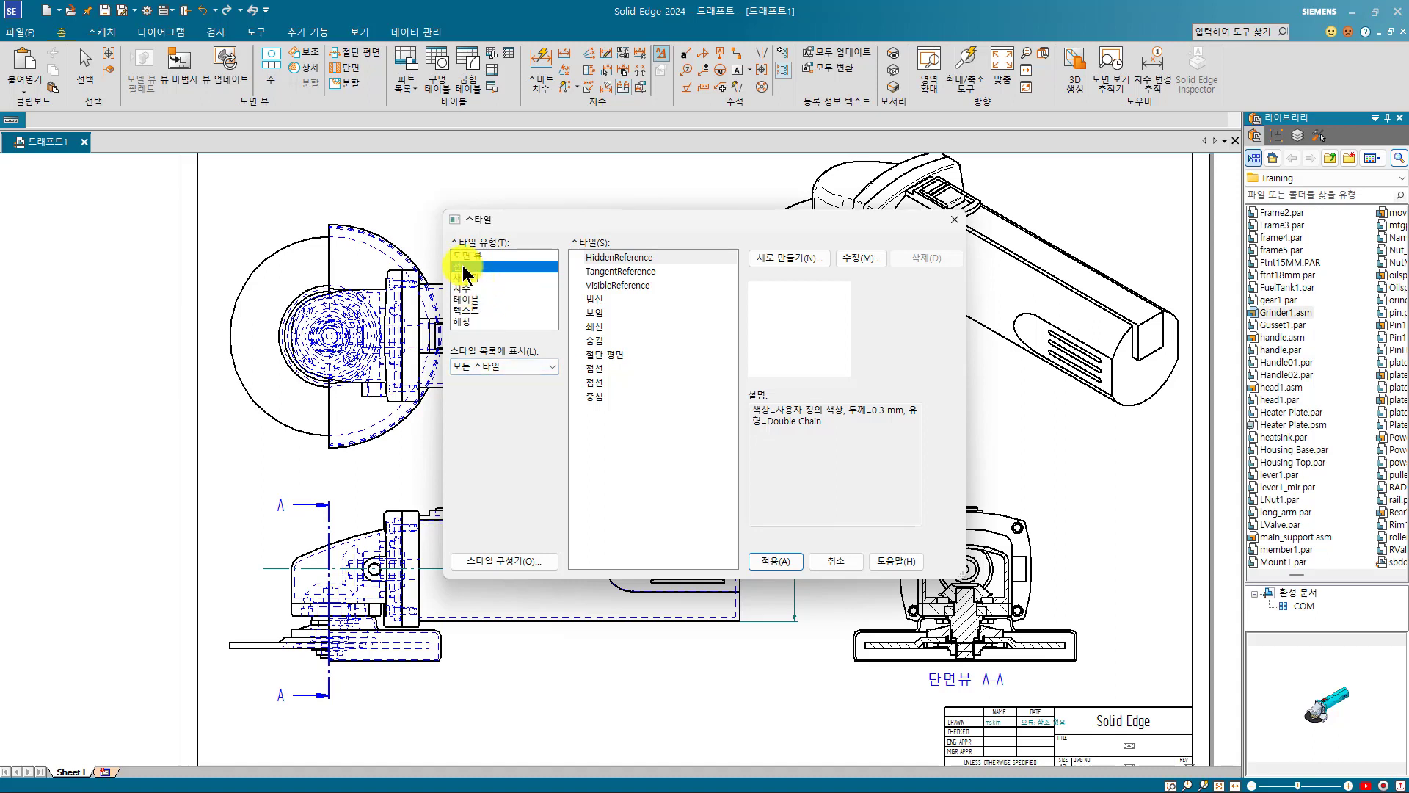
click(601, 316)
click(860, 258)
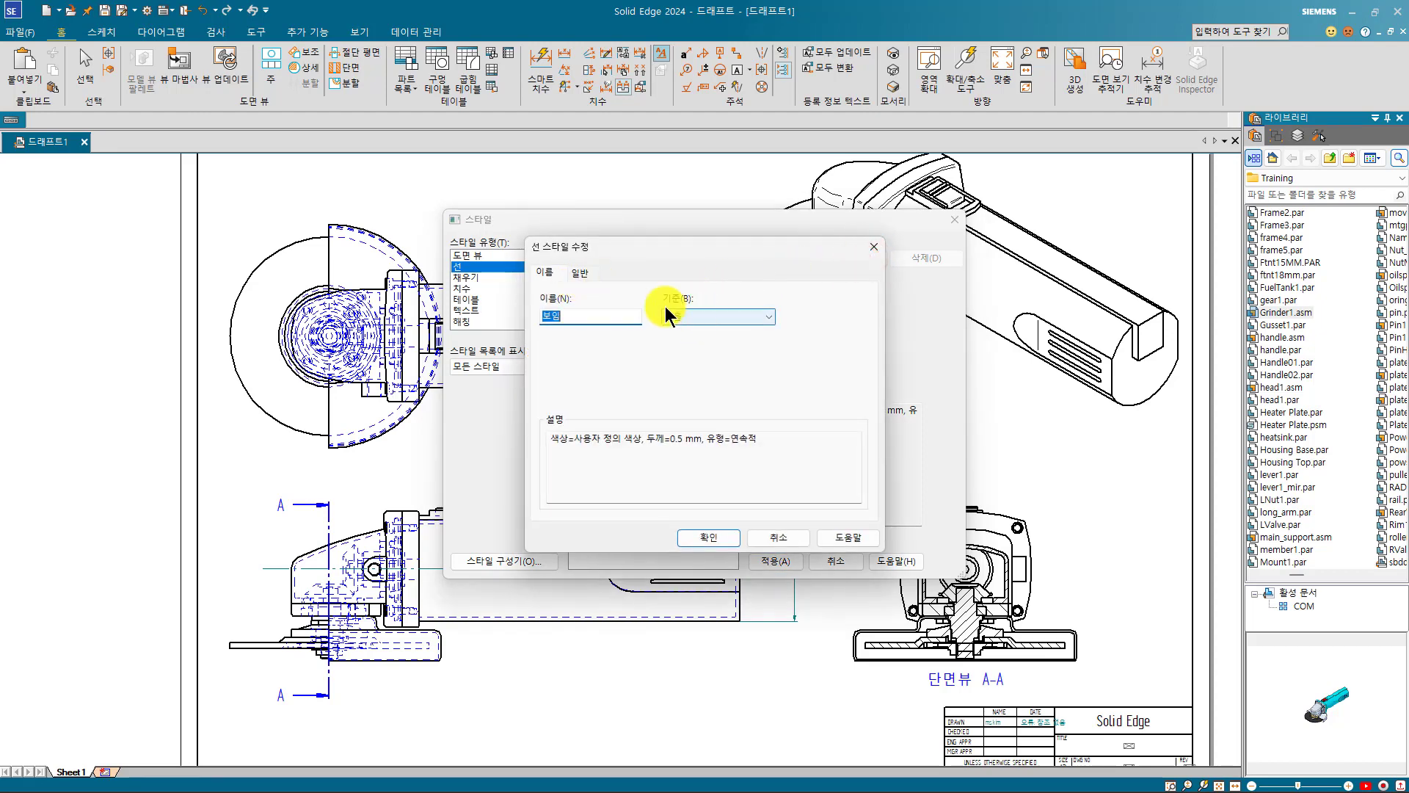
click(581, 272)
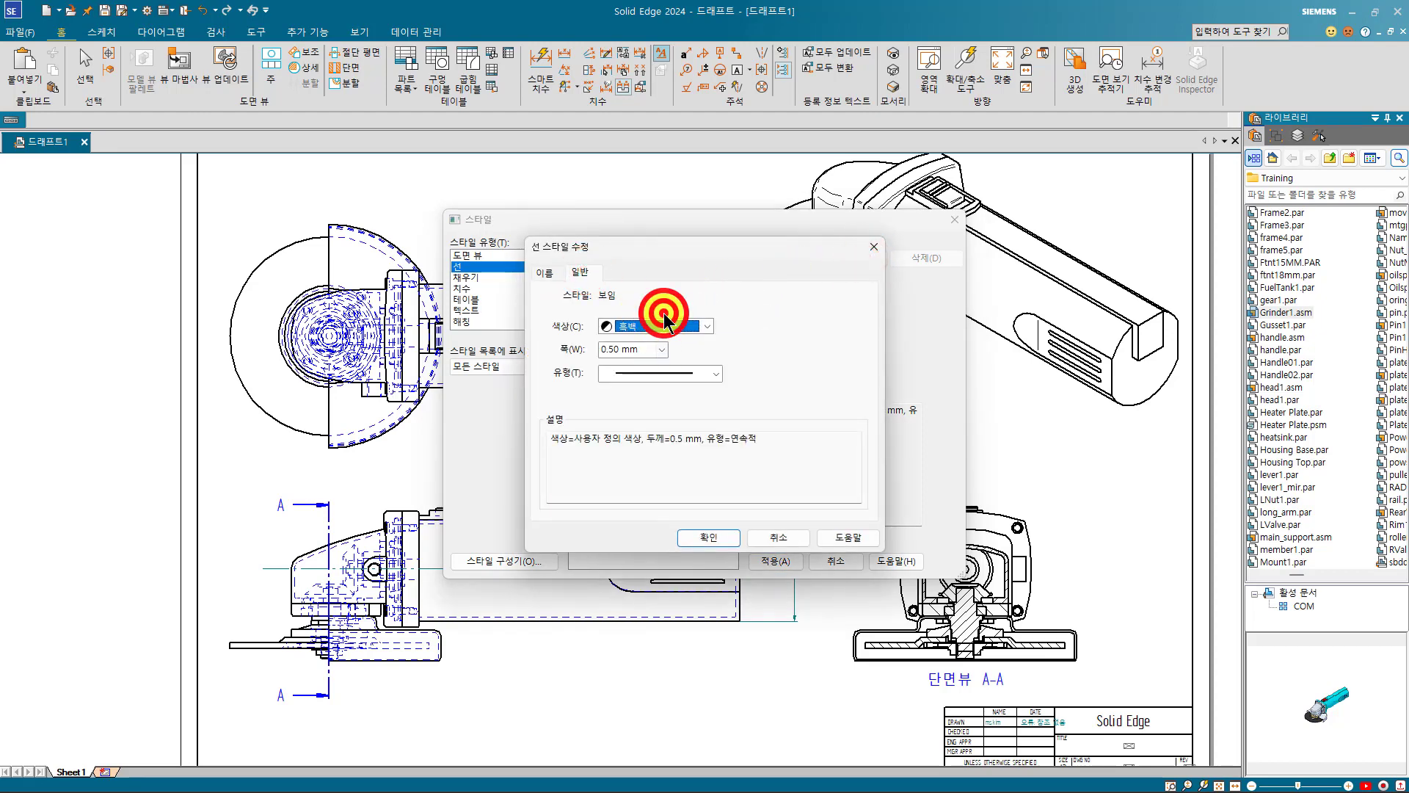
click(664, 317)
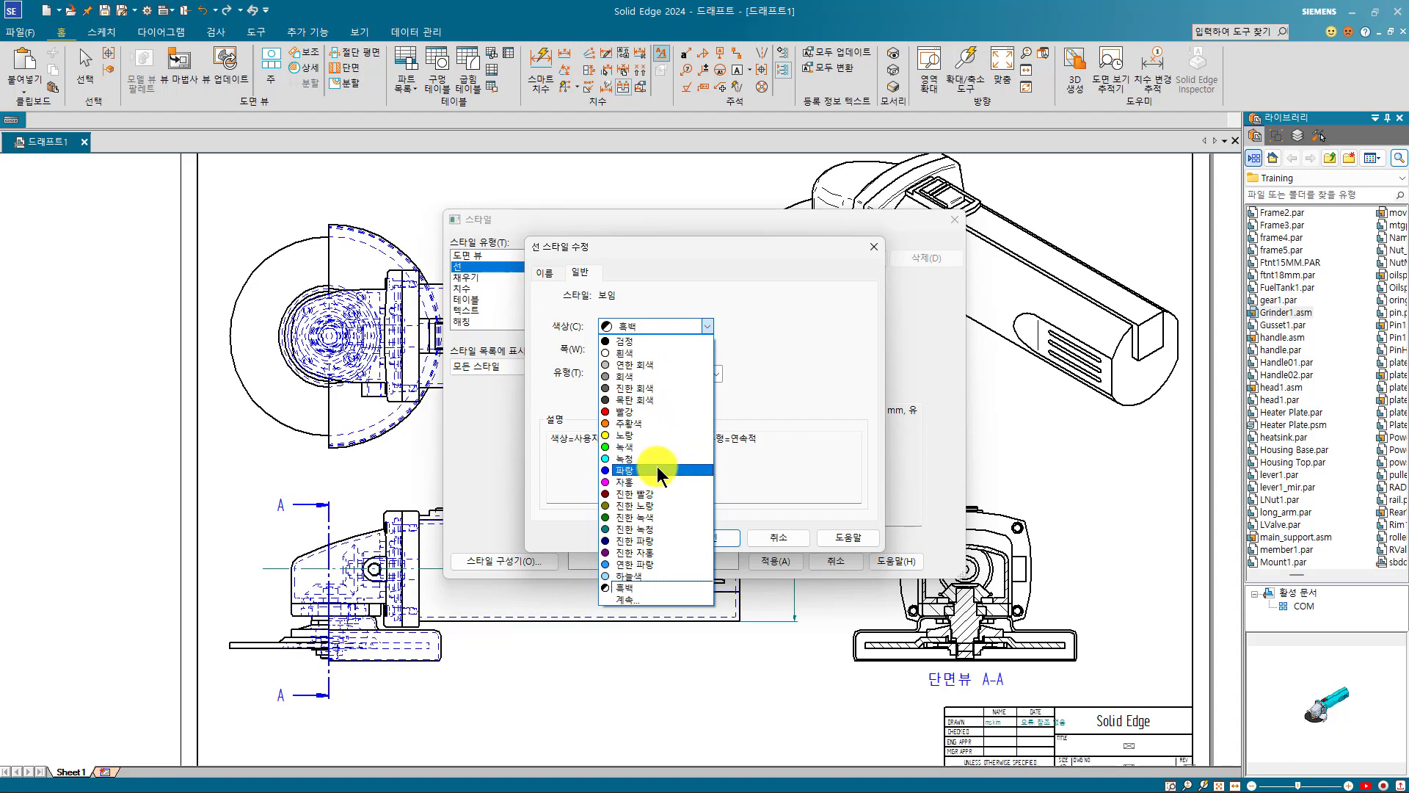
click(641, 445)
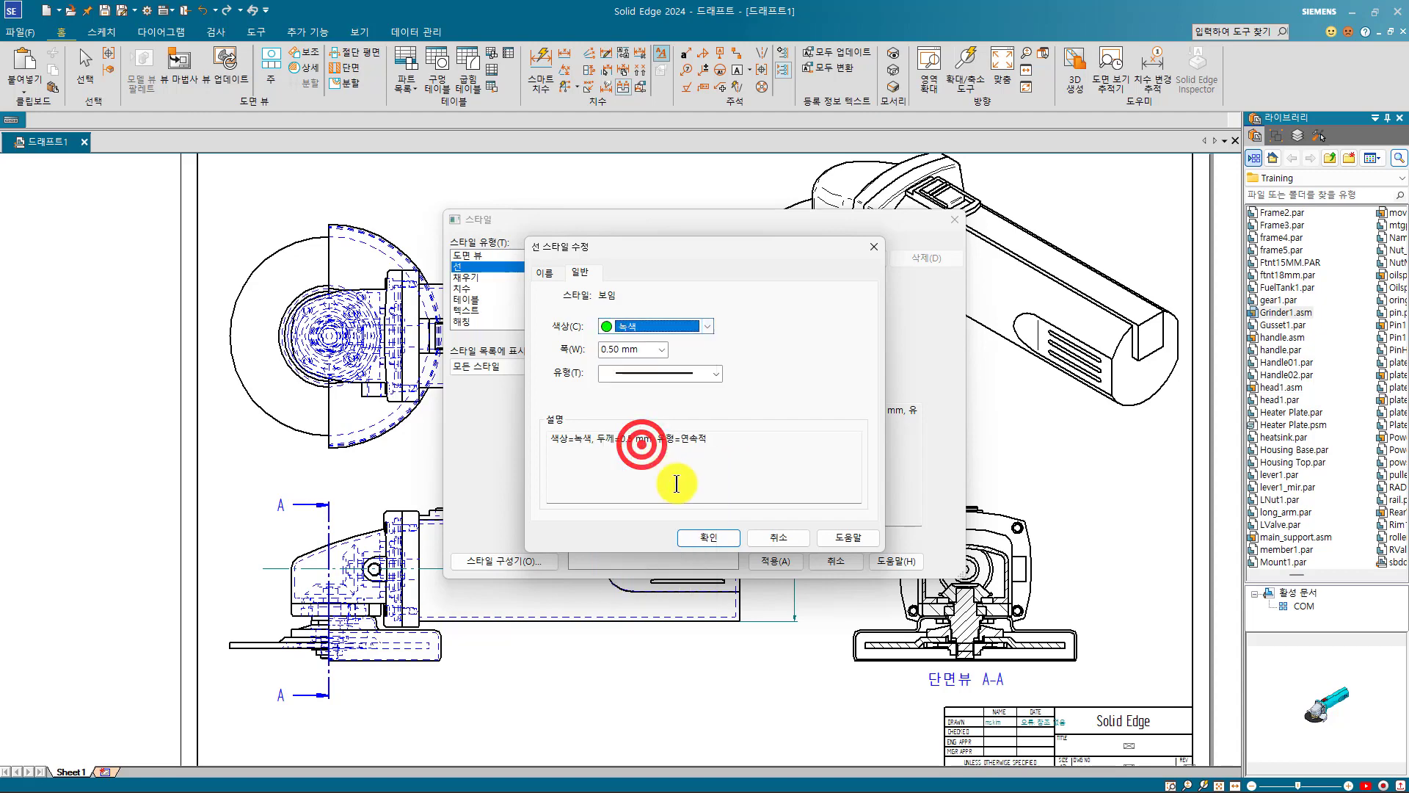
click(711, 536)
click(770, 562)
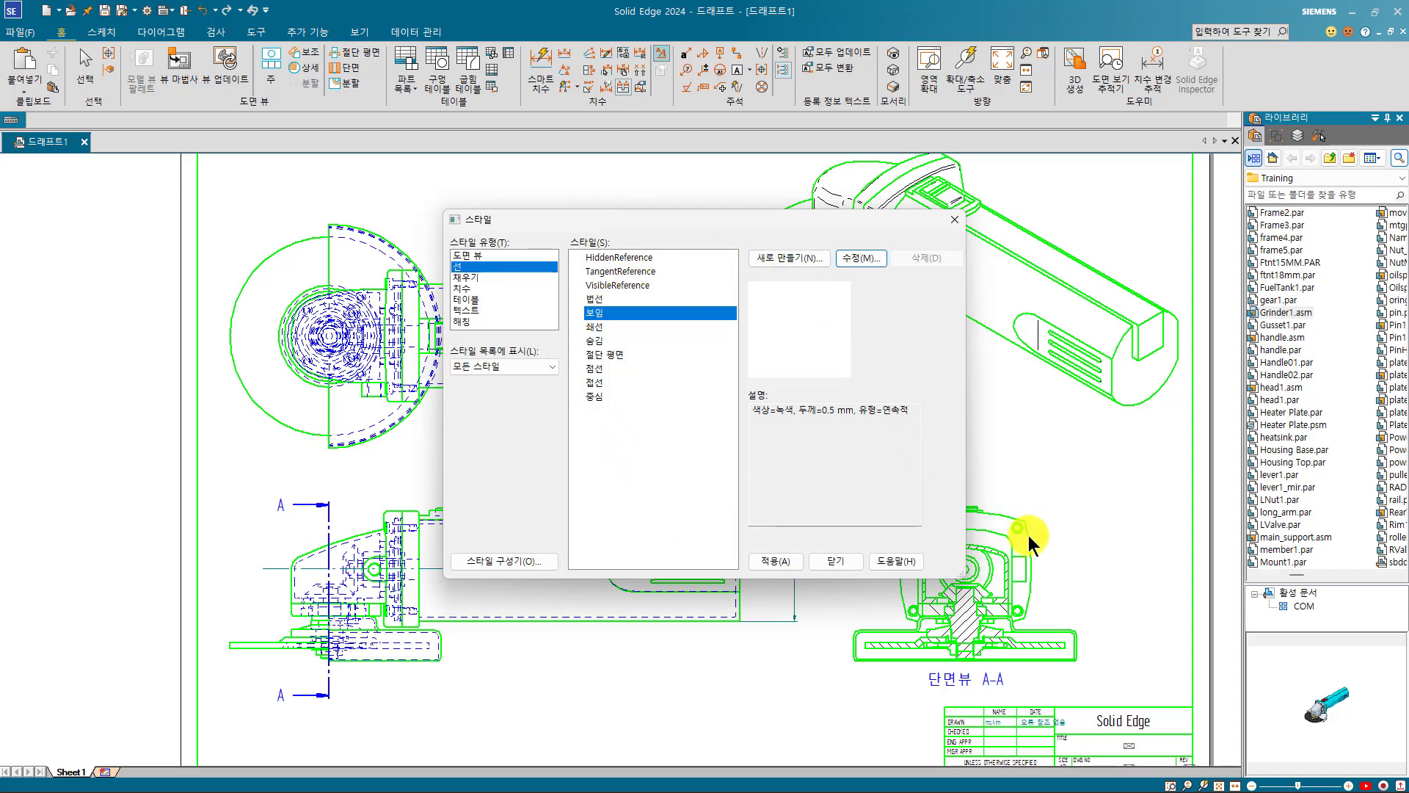
key(ctrl+2)
mouse_move(1105, 710)
mouse_down()
mouse_move(1128, 734)
mouse_move(1086, 734)
mouse_move(1120, 706)
mouse_up()
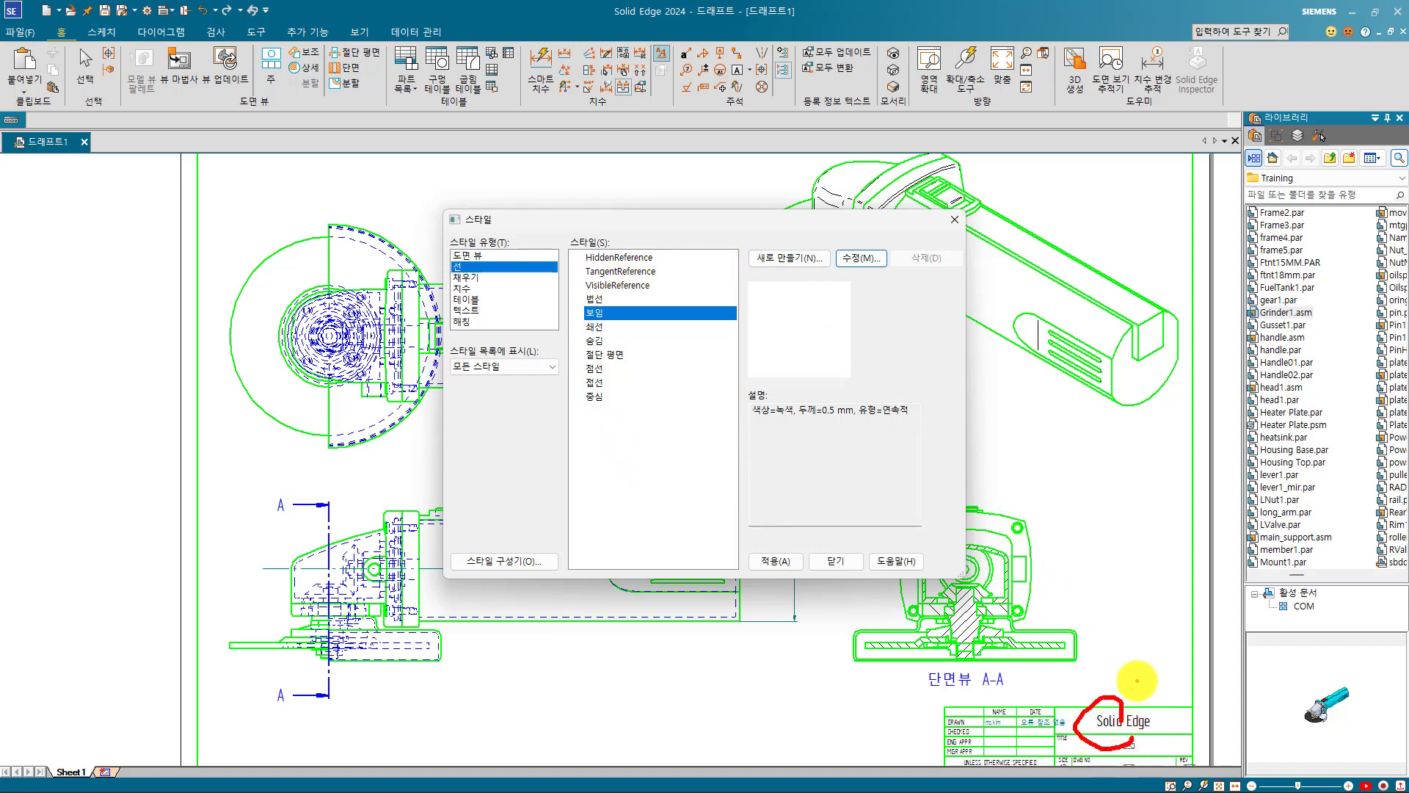
mouse_move(1125, 542)
mouse_down()
mouse_move(1167, 532)
mouse_move(1180, 556)
mouse_move(1166, 573)
mouse_up()
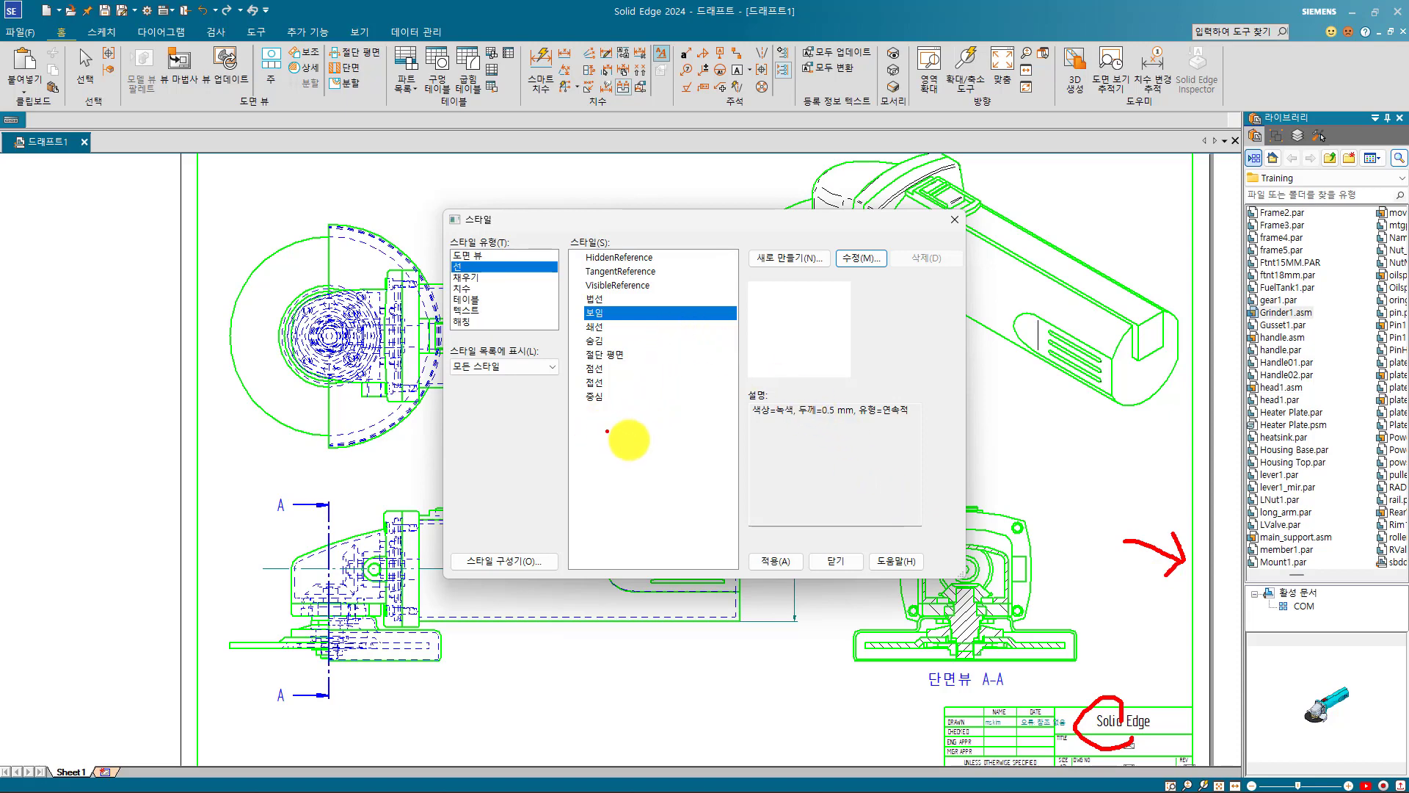
mouse_move(632, 443)
mouse_down()
mouse_move(609, 440)
mouse_move(613, 403)
mouse_move(733, 418)
mouse_move(610, 447)
mouse_up()
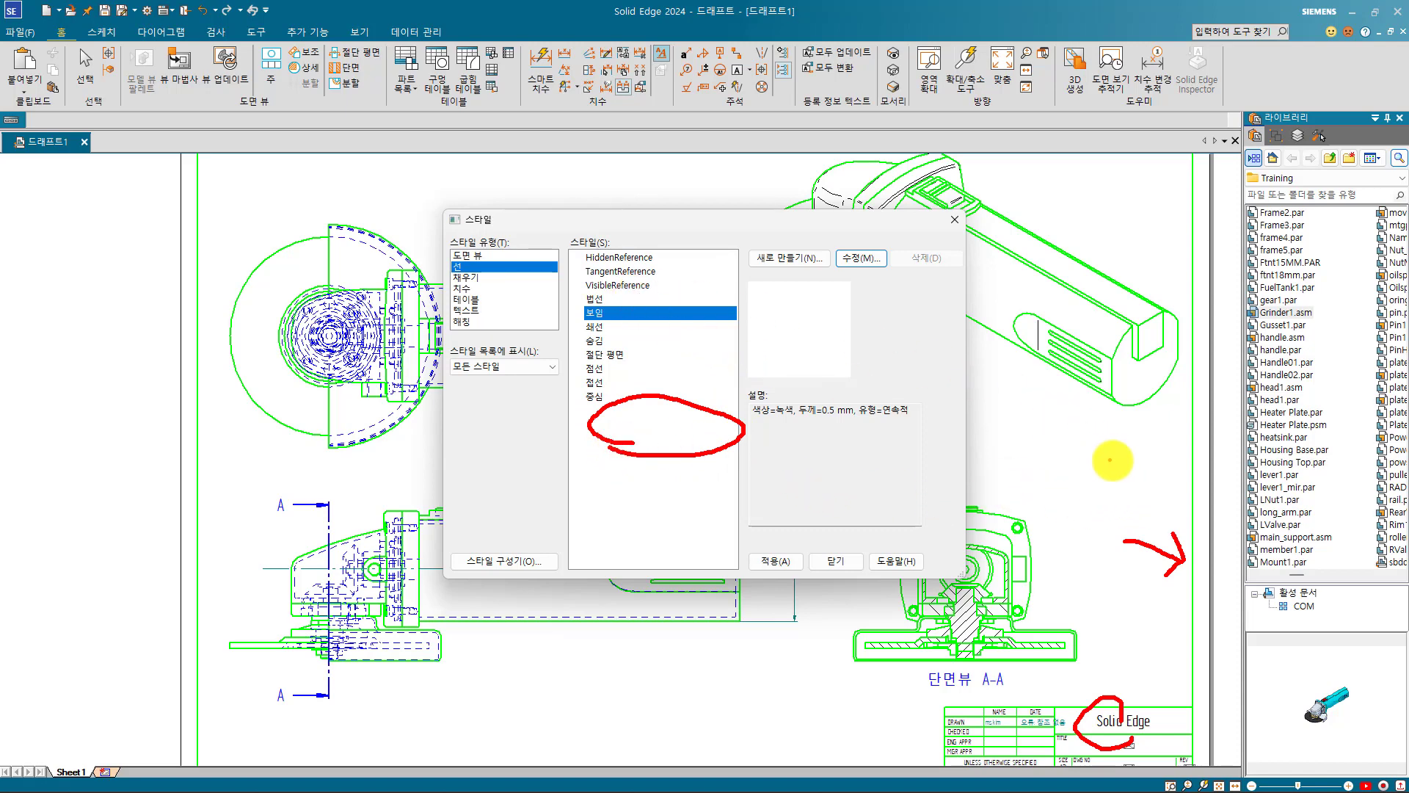
mouse_move(1121, 461)
mouse_down()
mouse_move(1167, 474)
mouse_move(1148, 504)
mouse_up()
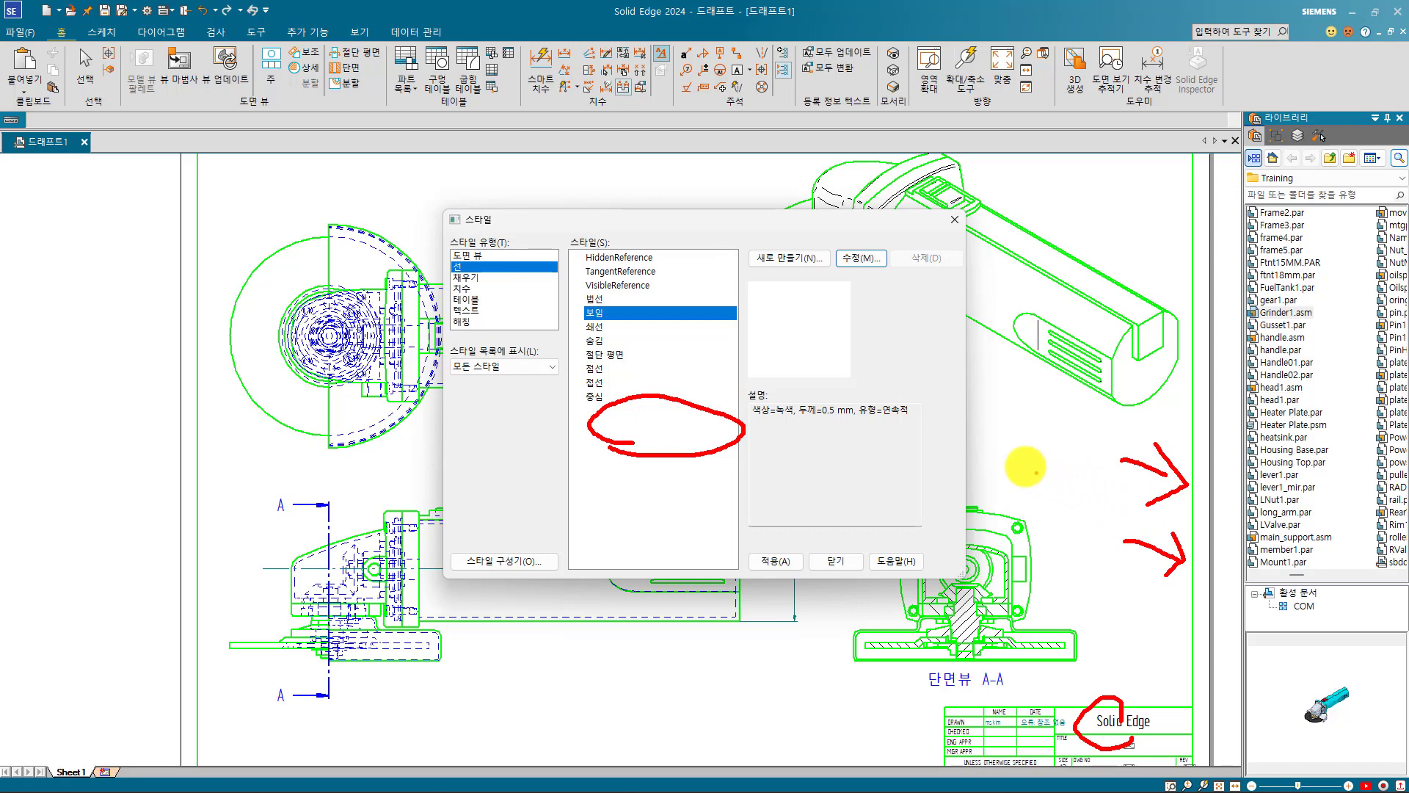
key(Escape)
Step: Set the color of the visible (보임) line style to black/white (흑백), save the style and apply it
click(853, 261)
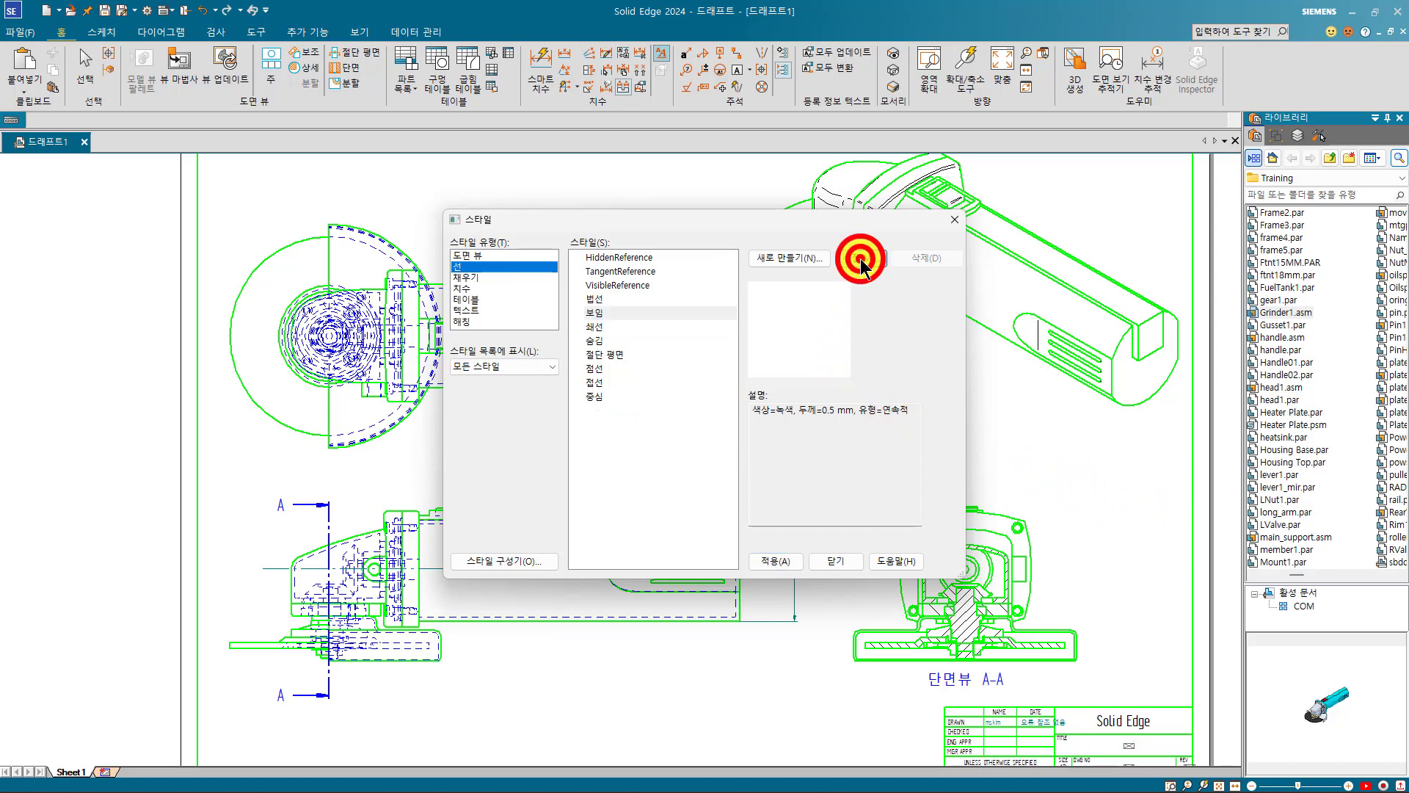
click(577, 272)
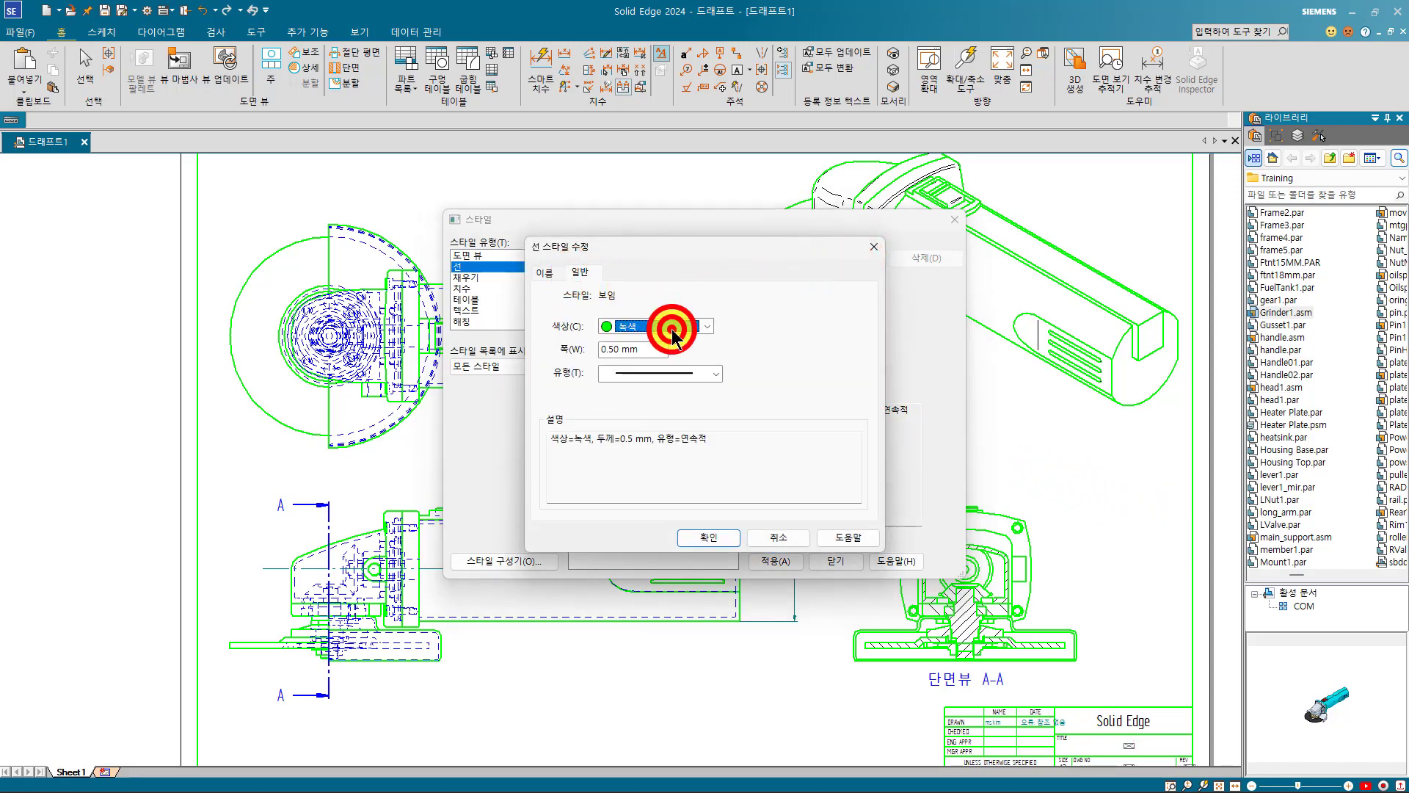
click(672, 326)
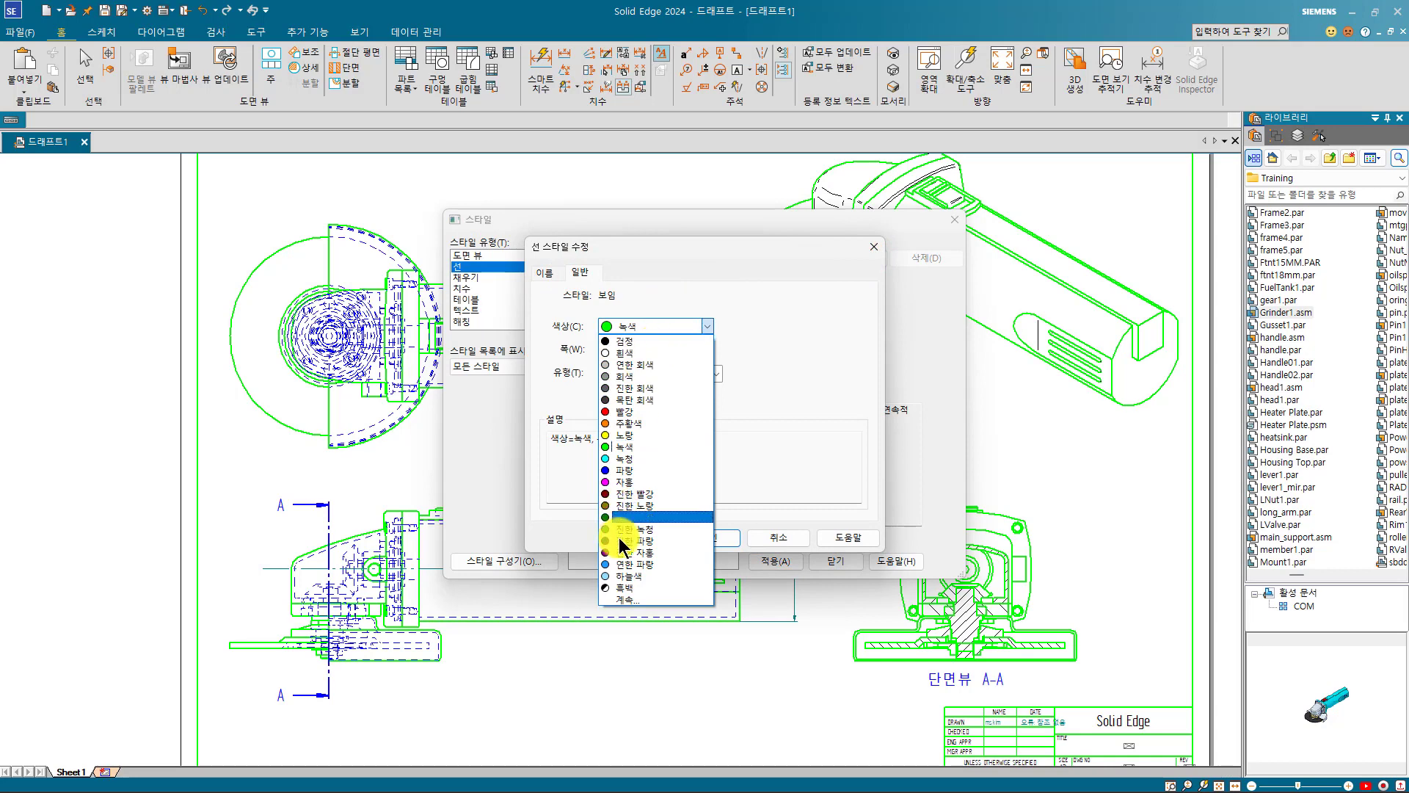
click(621, 587)
click(719, 537)
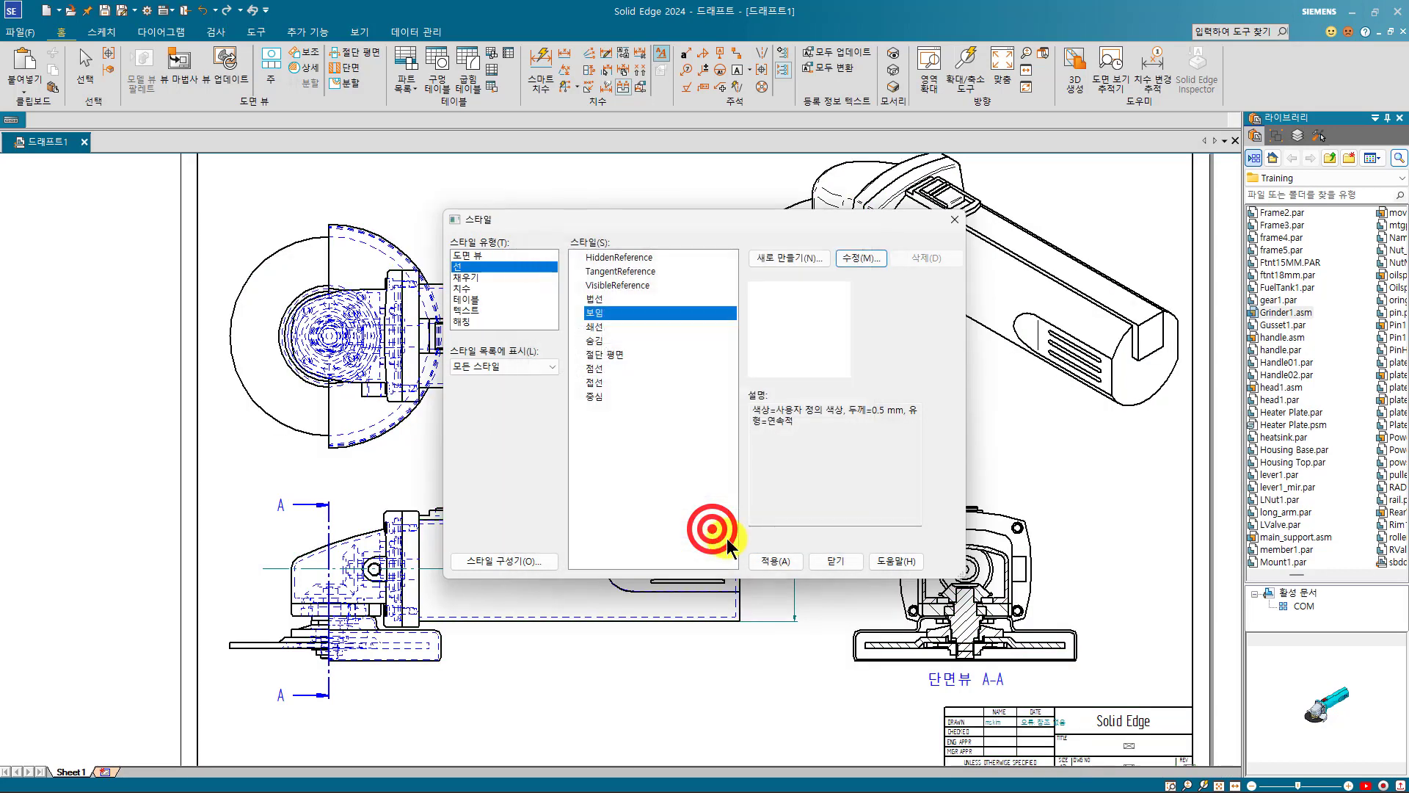
click(764, 563)
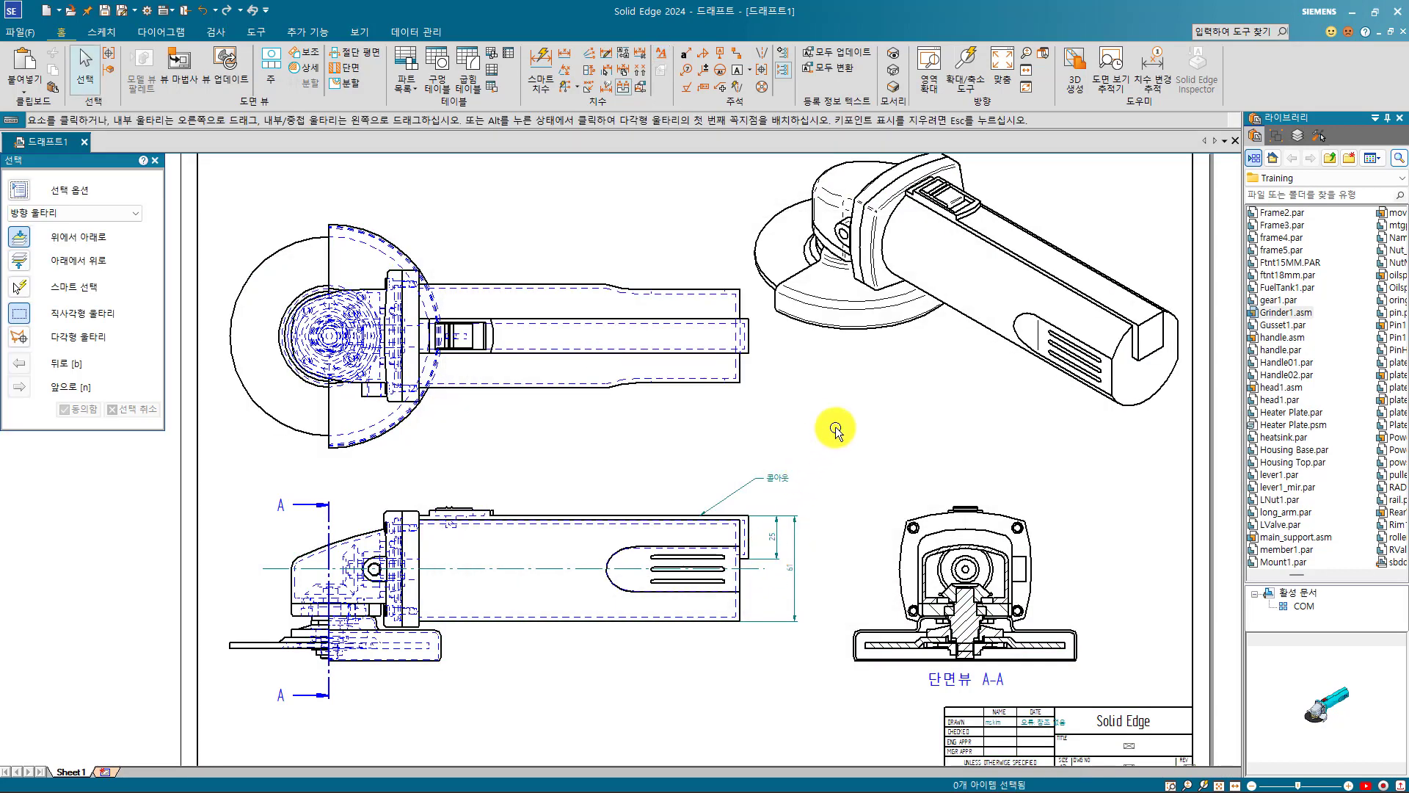
Step: Select the callout above the front view and check the dimension styles available for it without changing its style
click(837, 415)
click(805, 487)
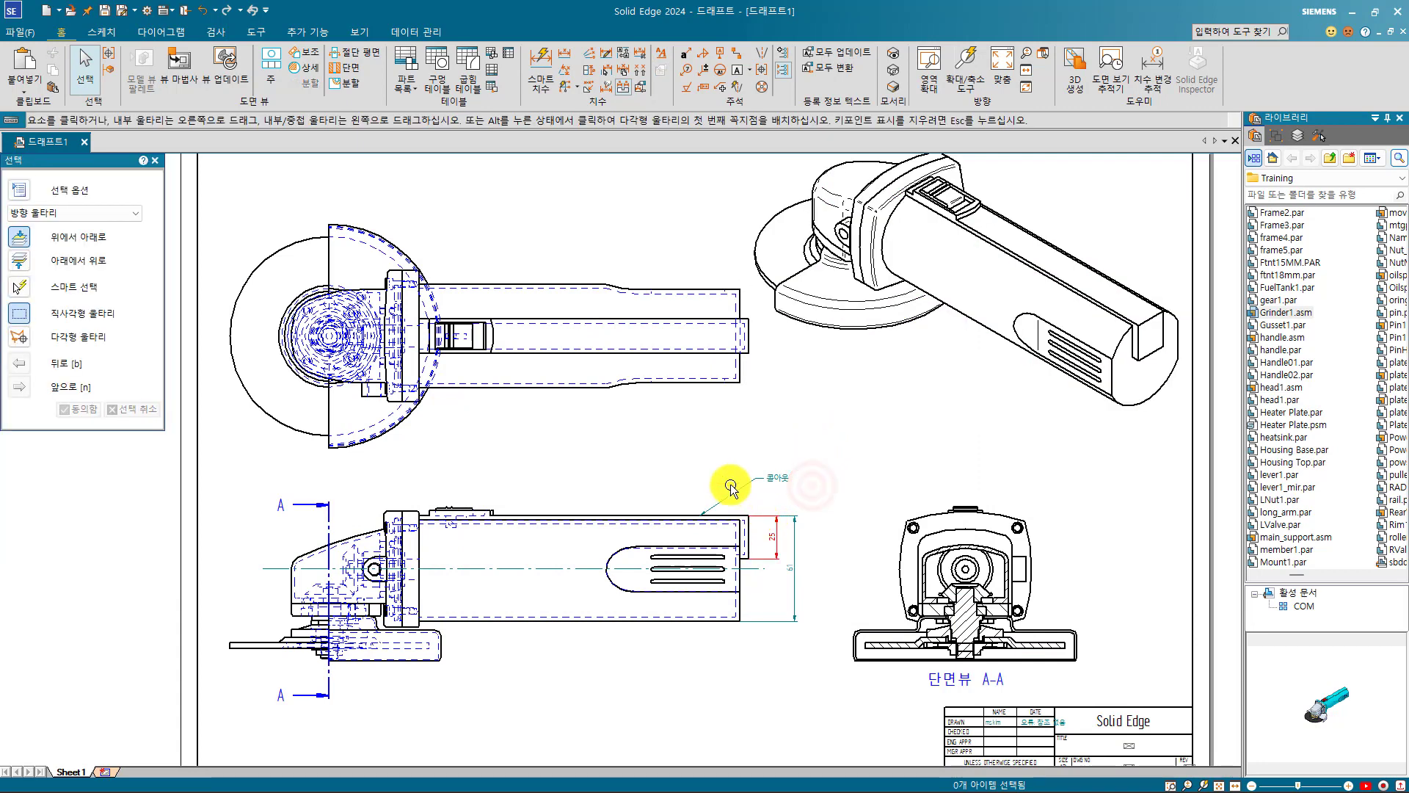
click(763, 480)
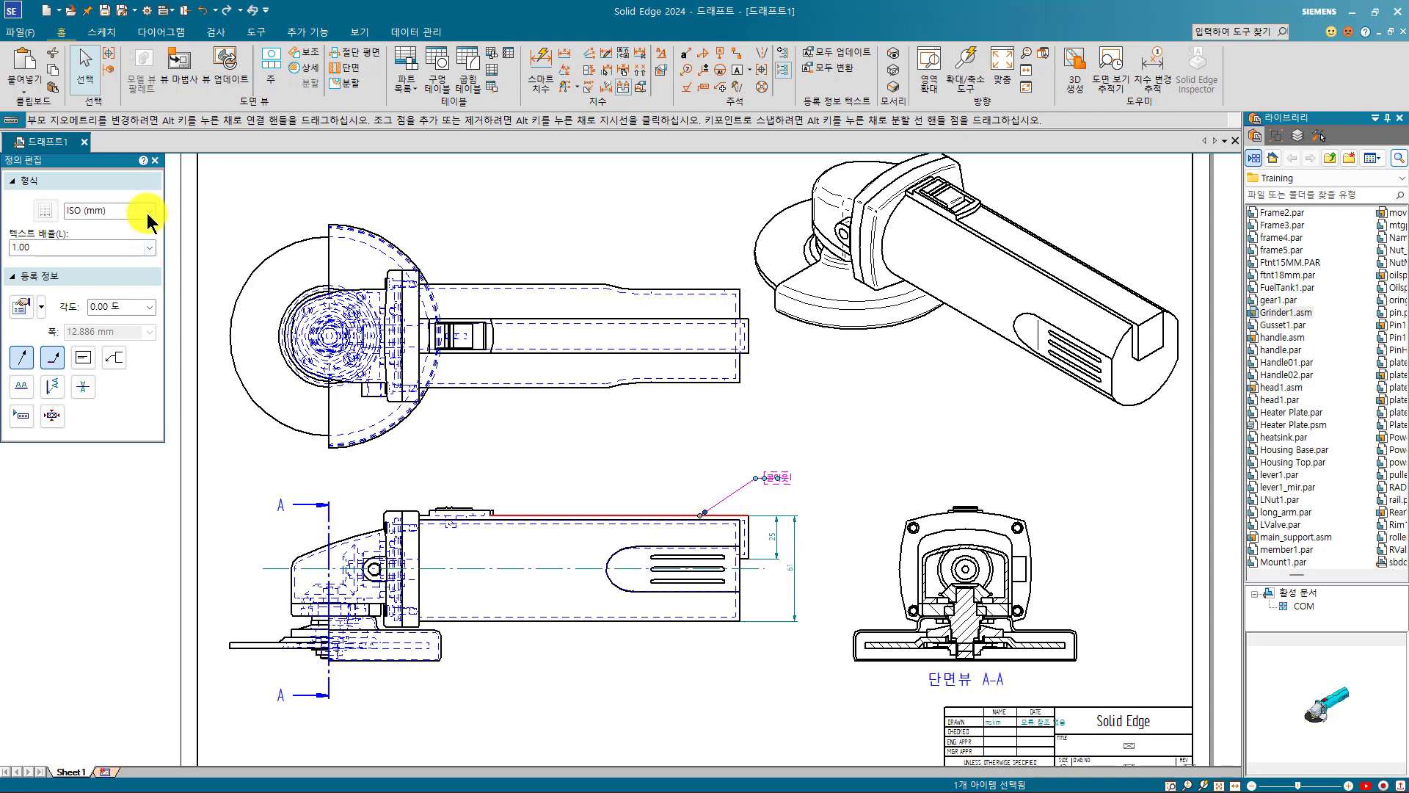
click(149, 211)
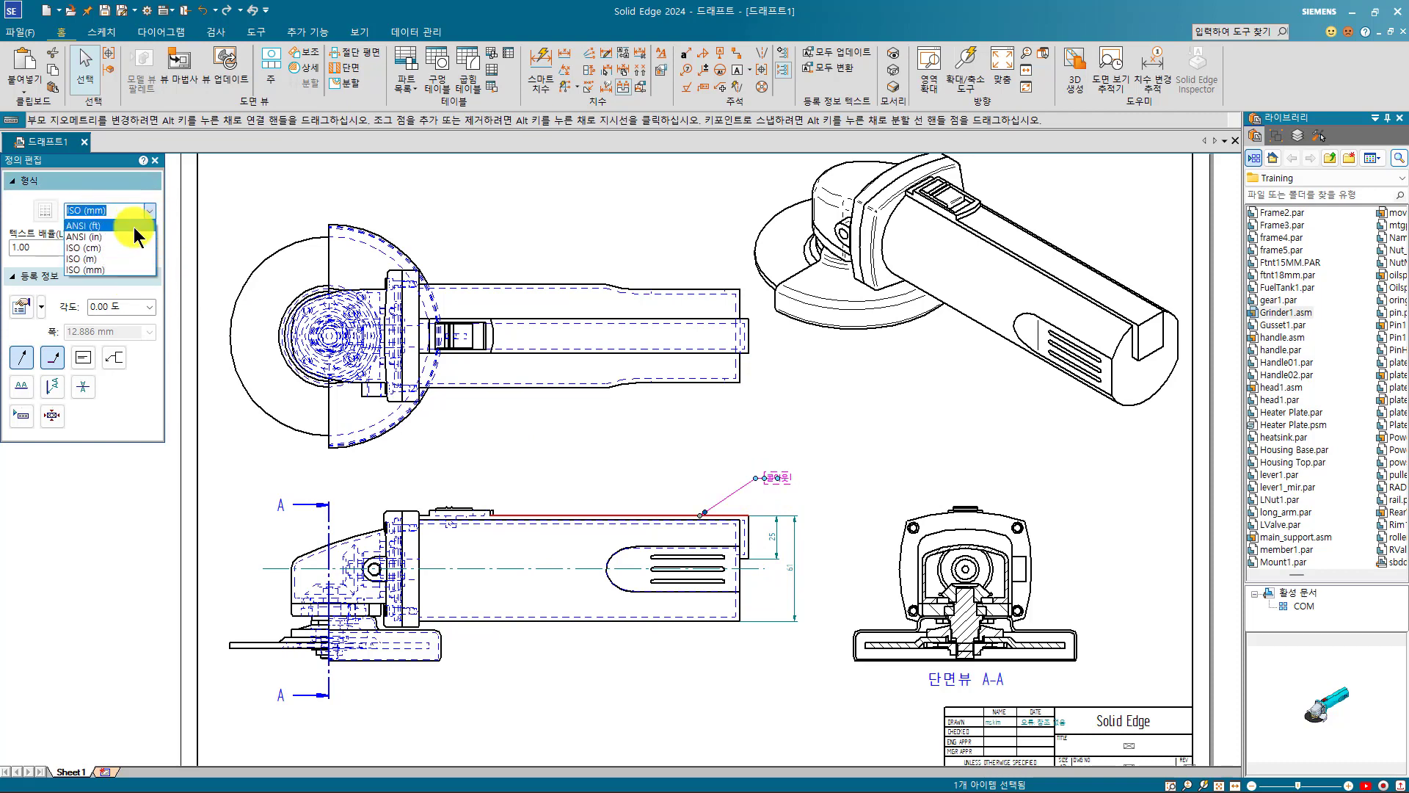
click(661, 200)
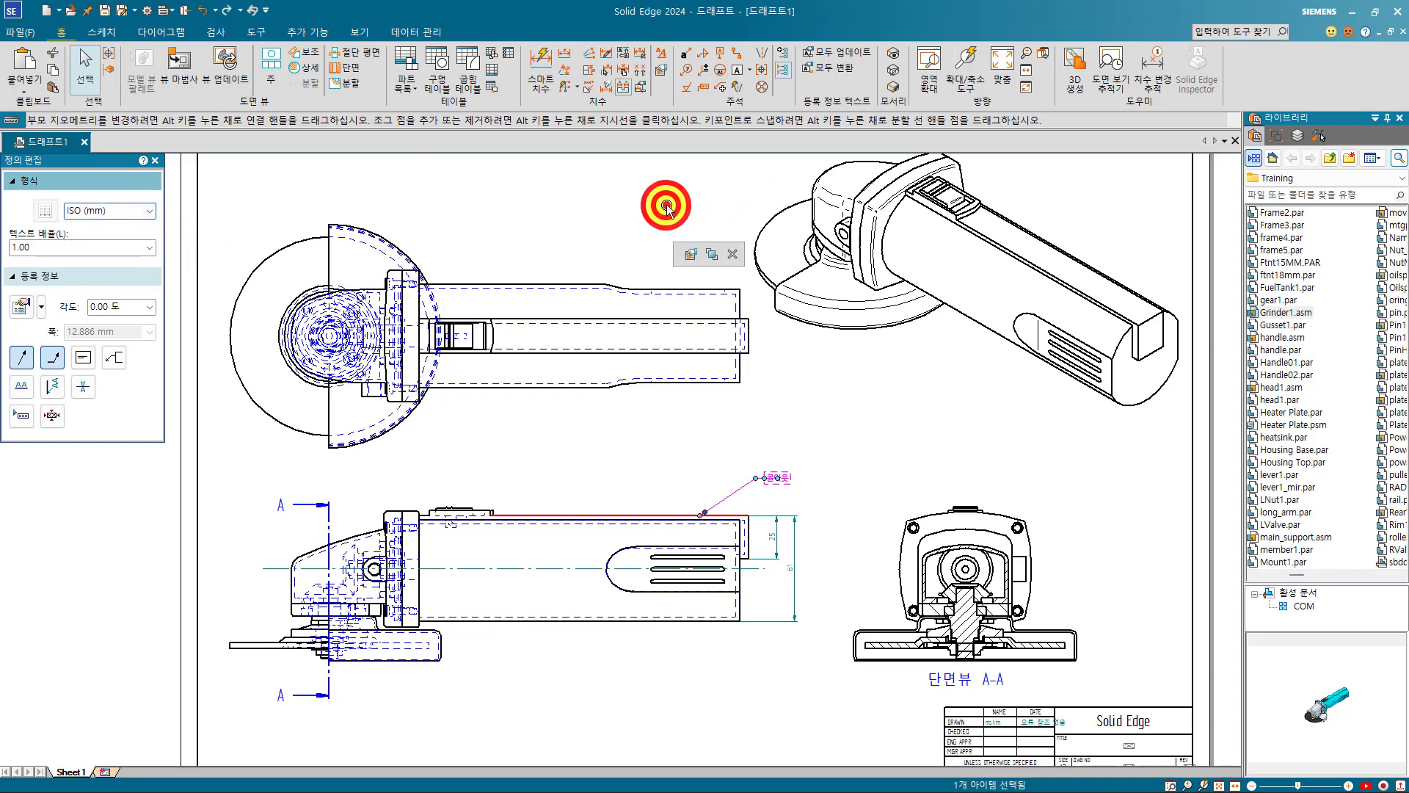
Step: Review the text settings of the ISO (mm) dimension style and set its driven dimension (구동되는 치수) color to red (빨강)
click(662, 54)
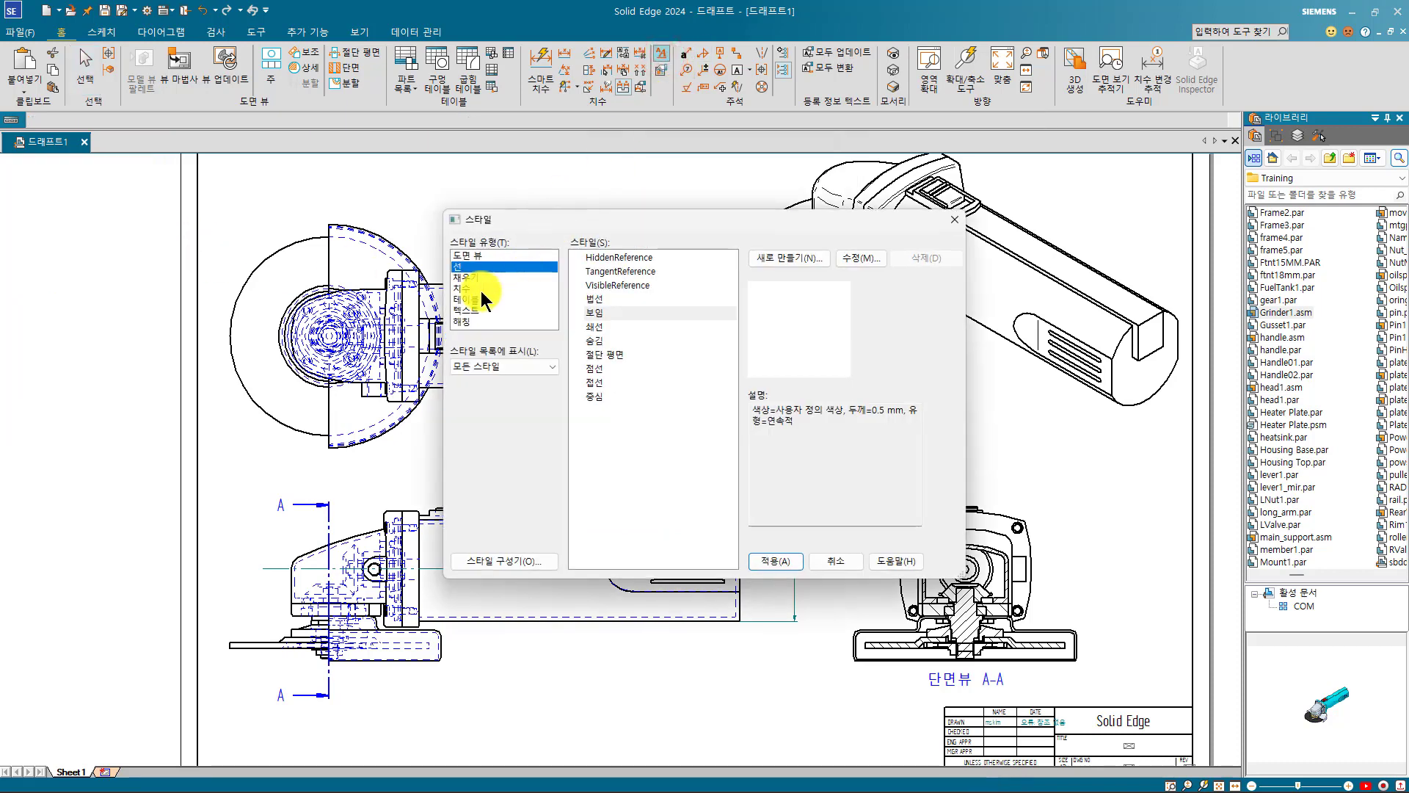
click(479, 288)
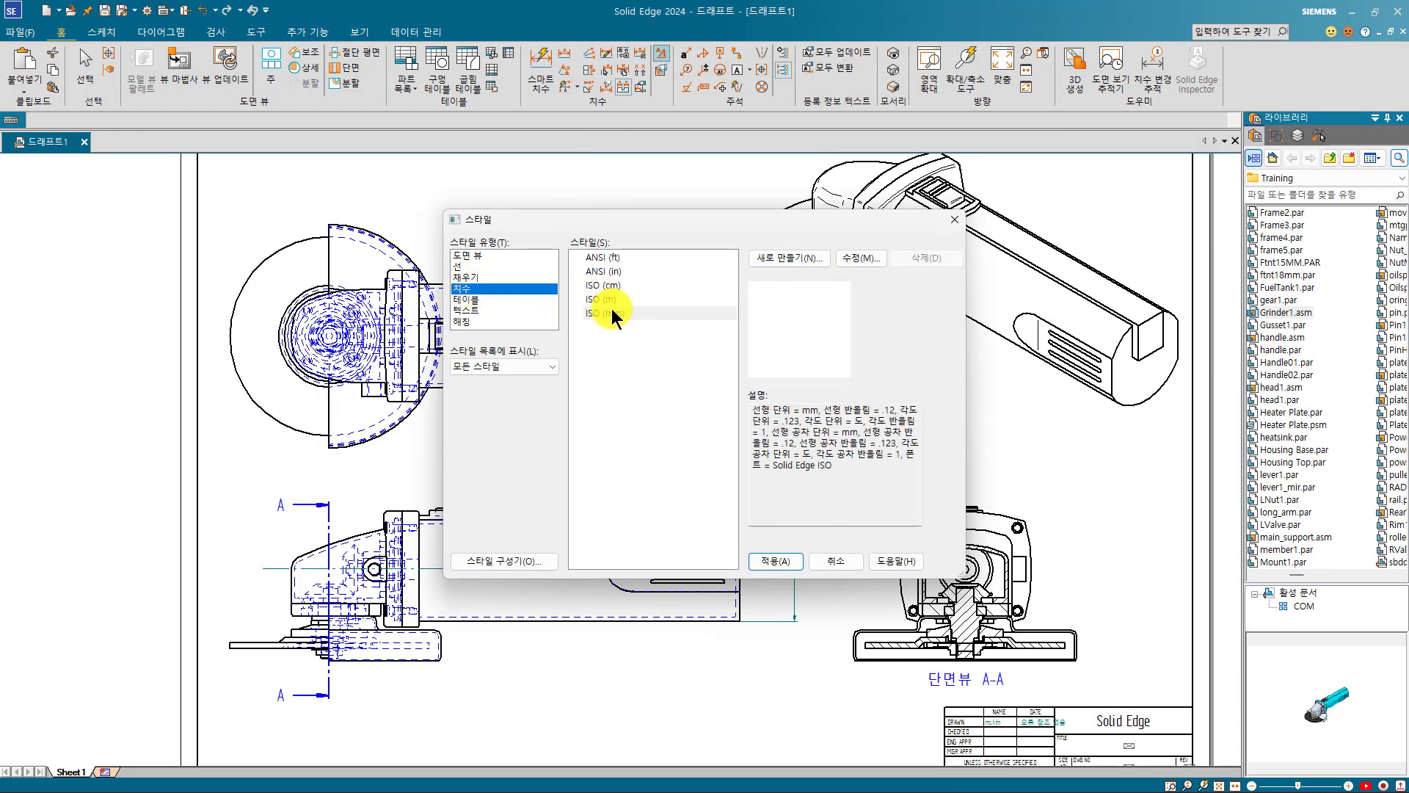
click(855, 258)
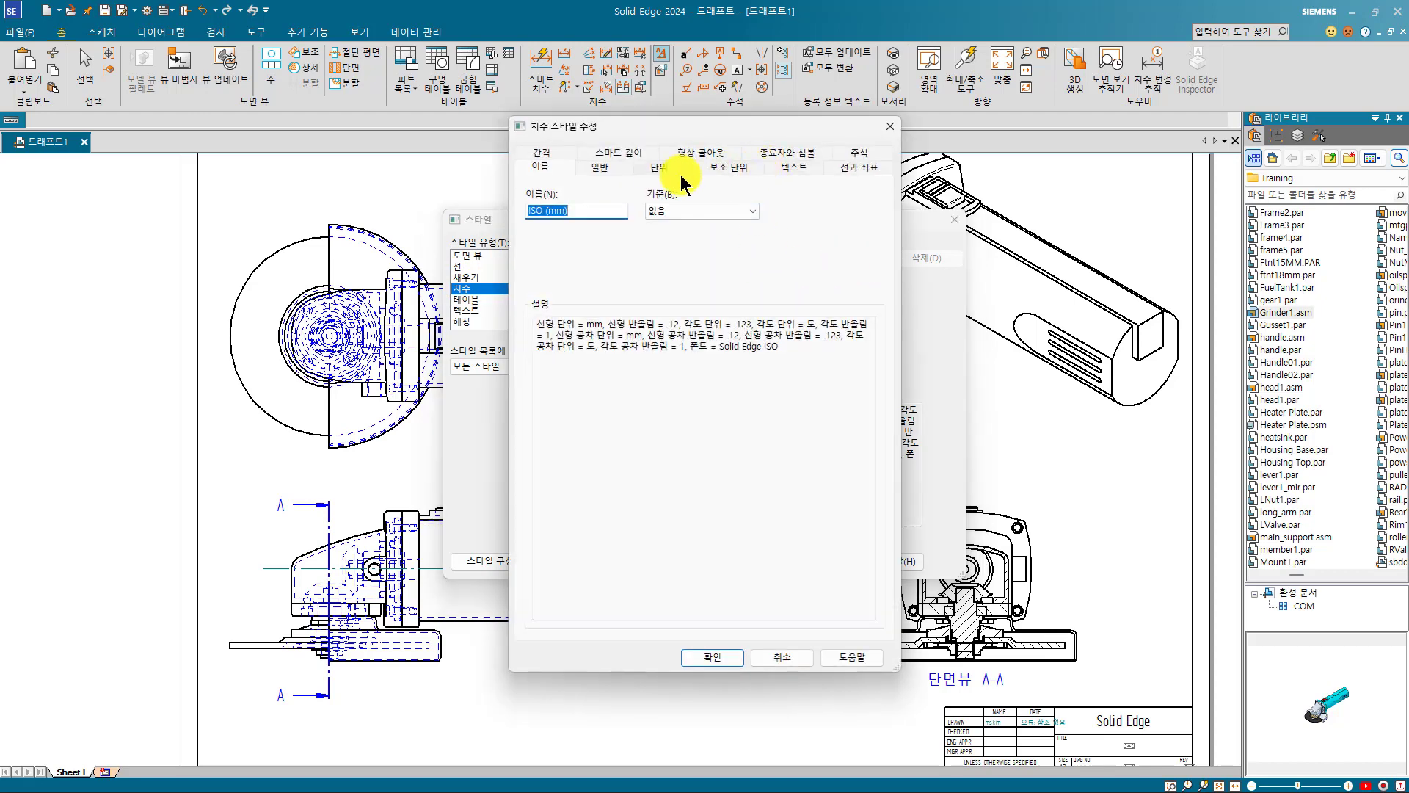
click(597, 170)
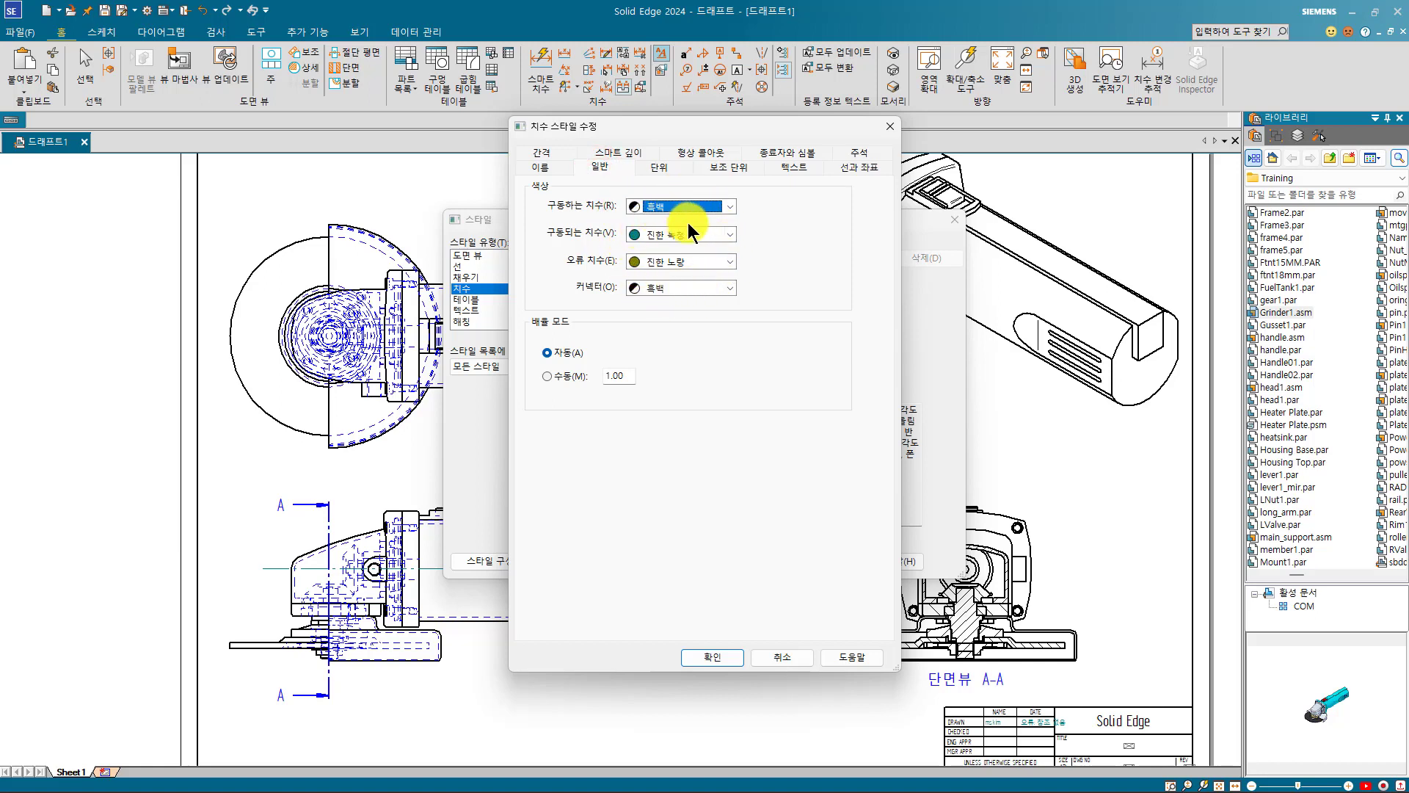
click(792, 169)
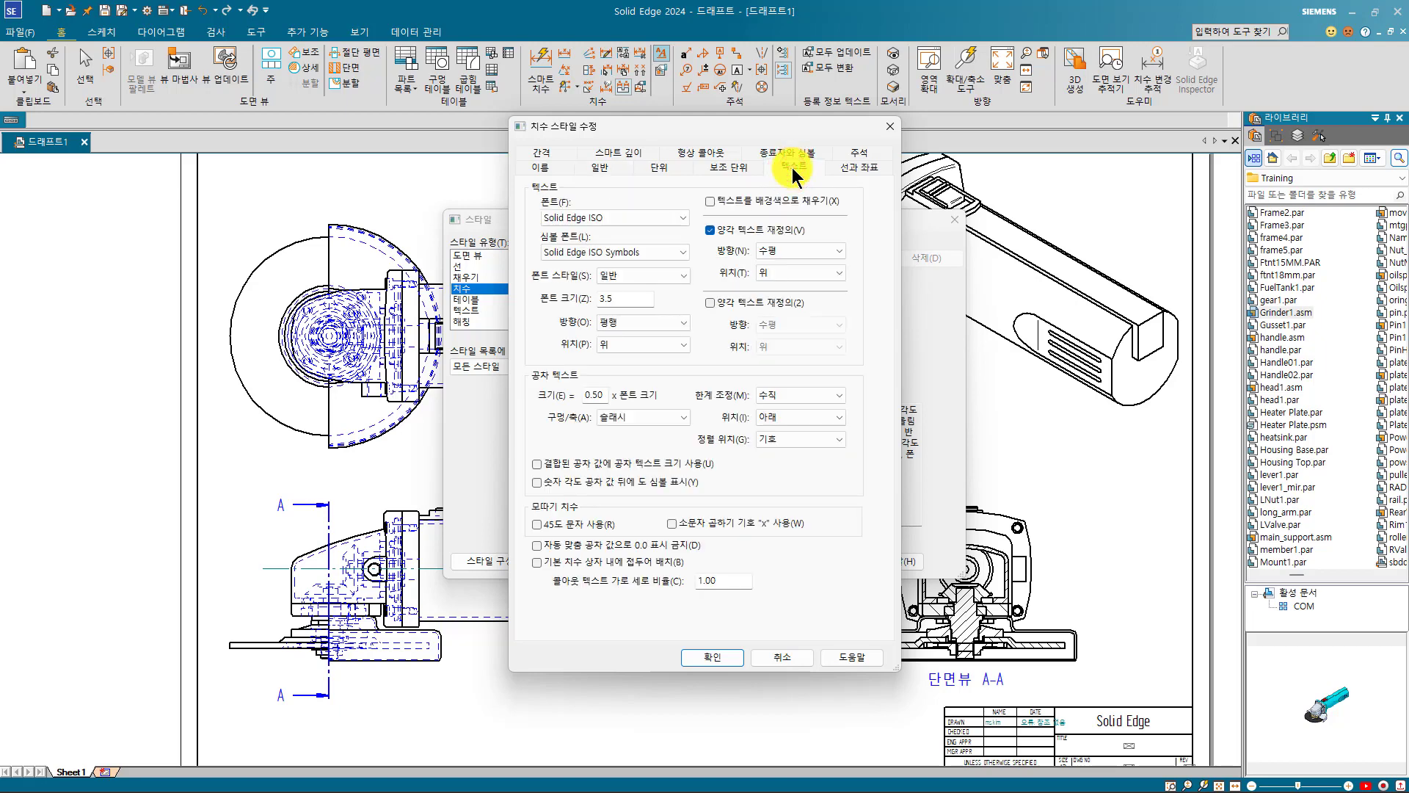
click(563, 480)
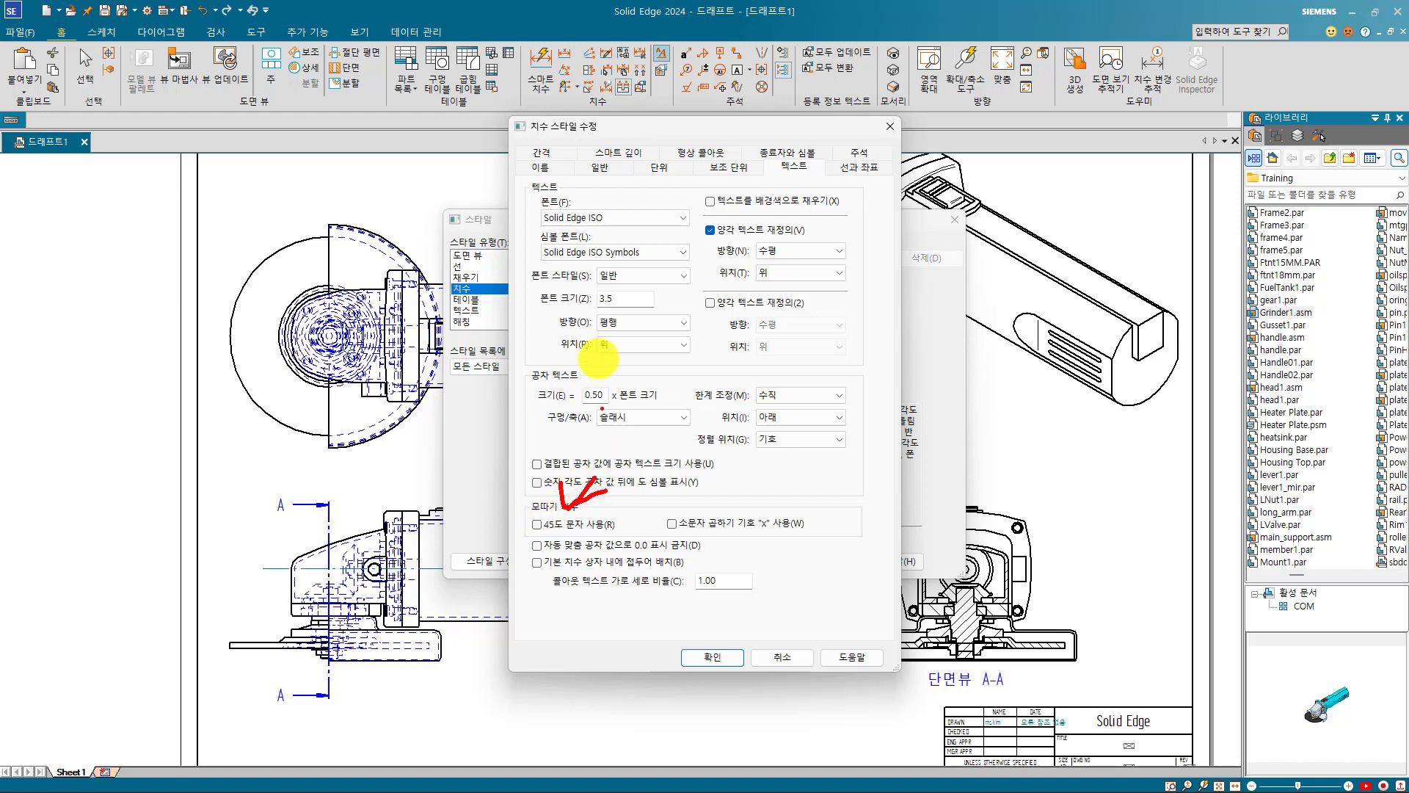
click(608, 169)
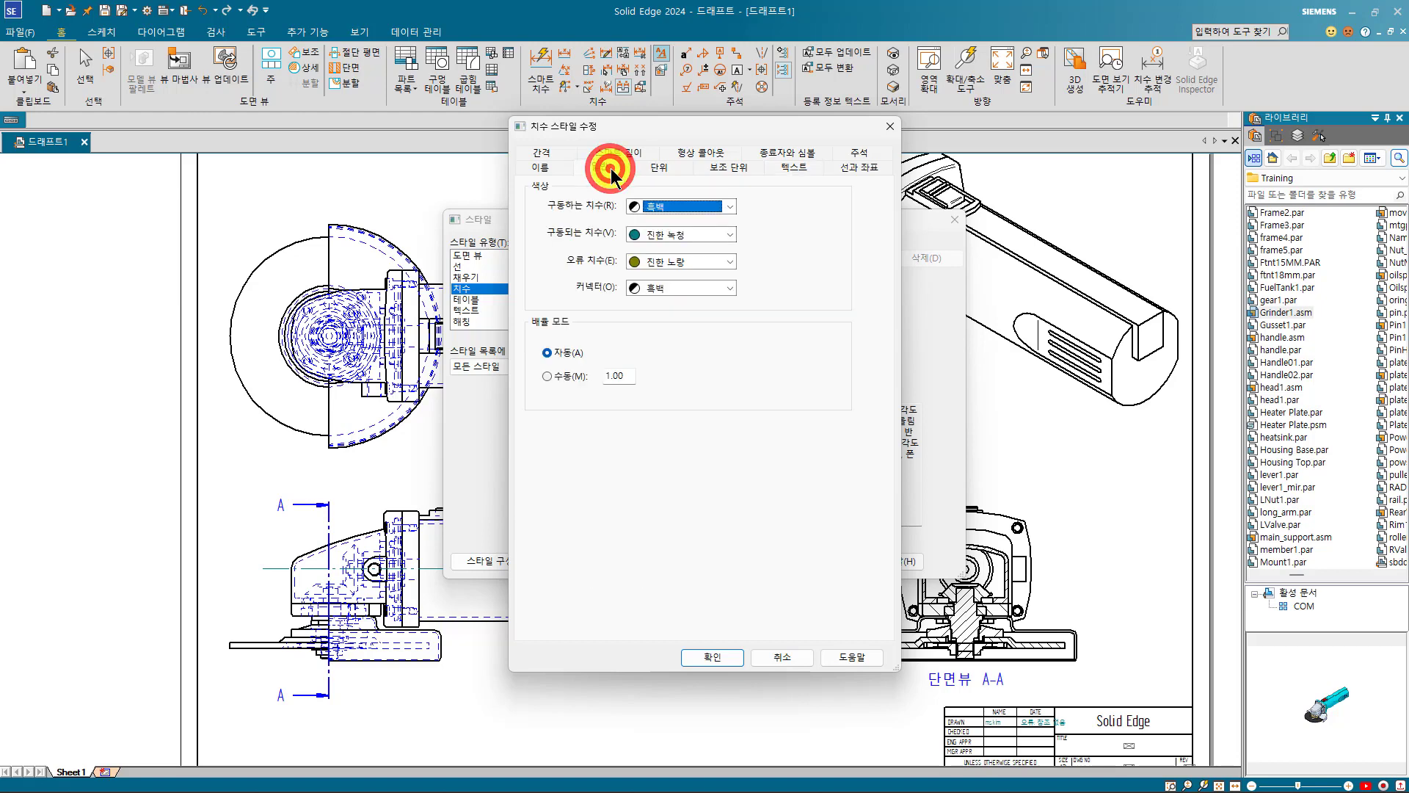
click(659, 234)
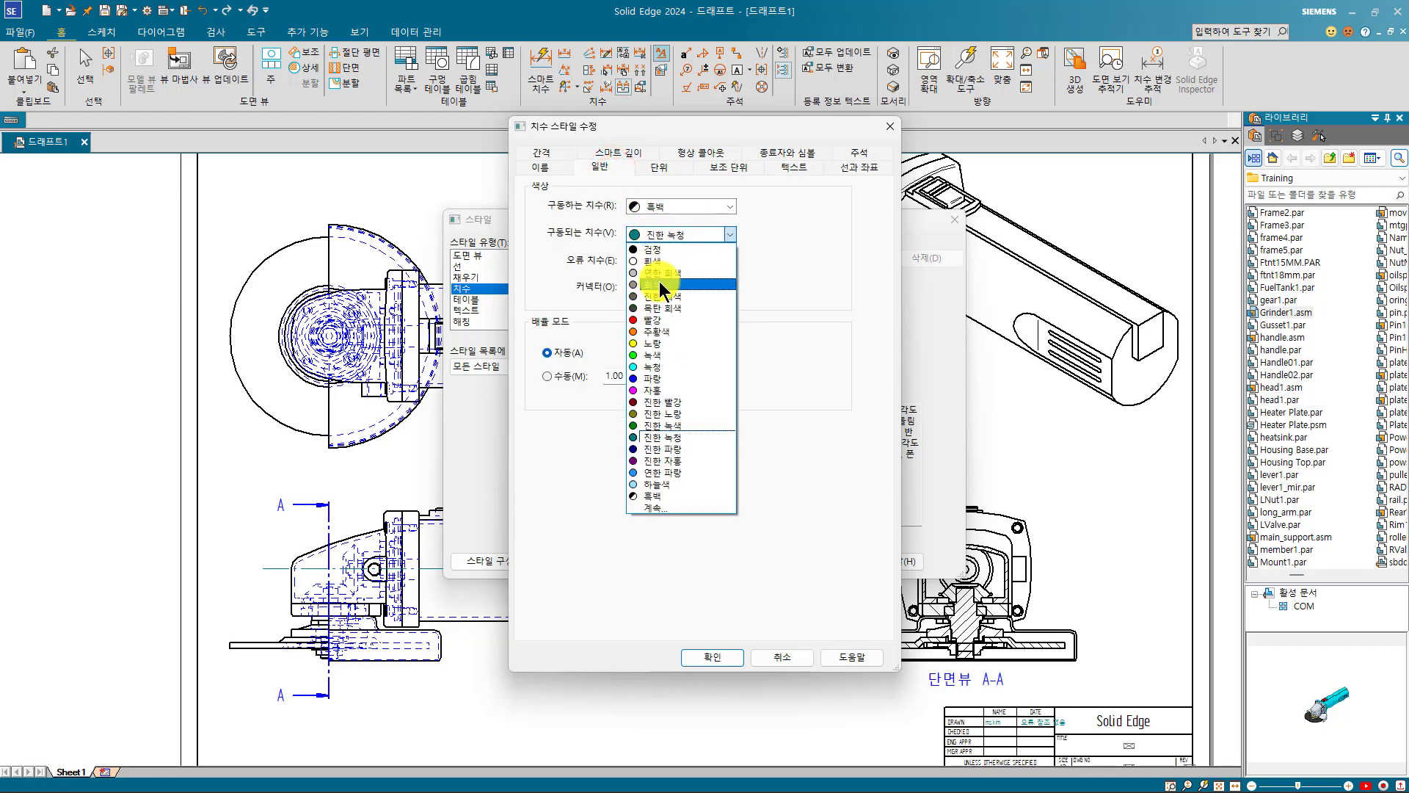
click(658, 320)
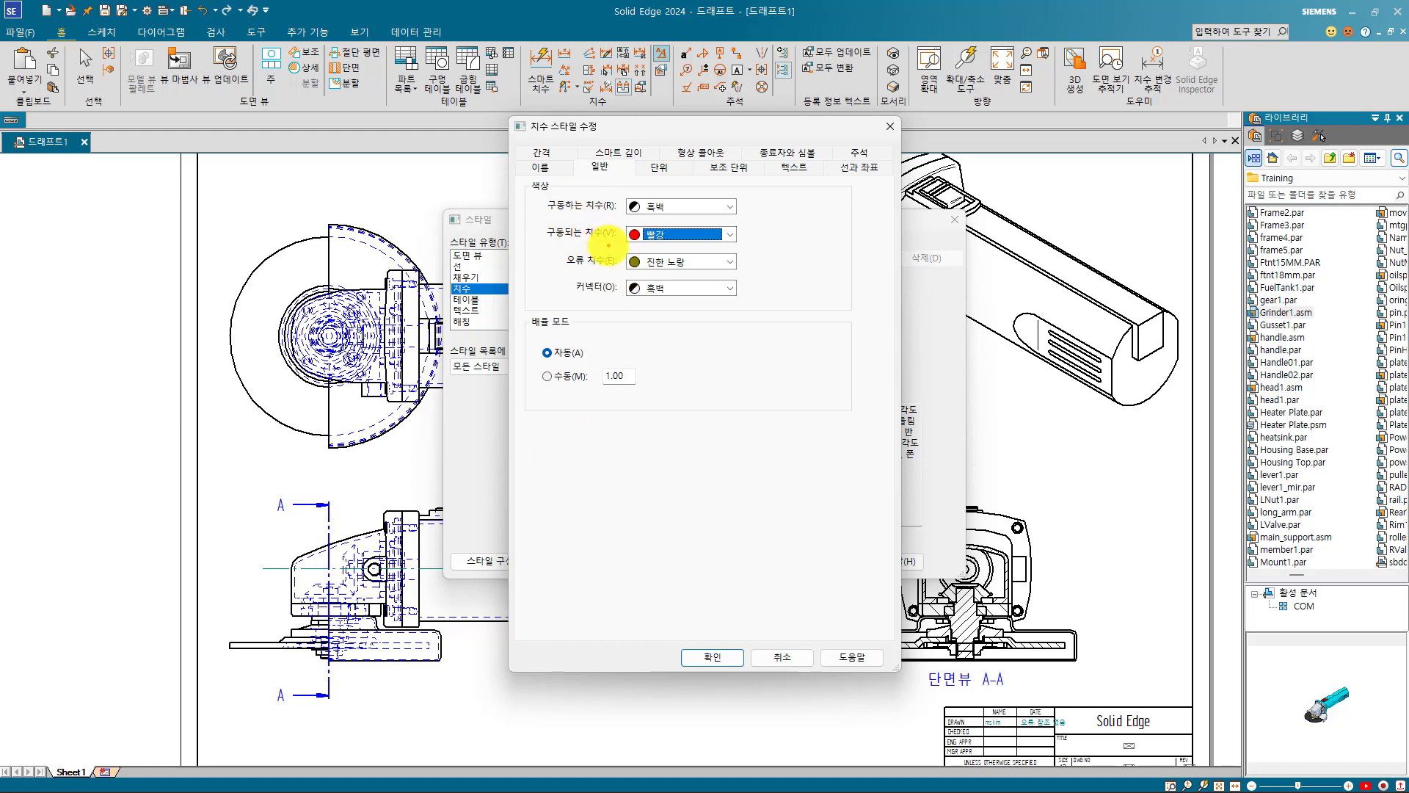
mouse_move(615, 247)
mouse_down()
mouse_move(536, 237)
mouse_move(580, 219)
mouse_move(734, 230)
mouse_move(587, 251)
mouse_up()
mouse_move(121, 52)
mouse_down()
mouse_move(103, 47)
mouse_move(100, 21)
mouse_move(117, 40)
mouse_up()
drag(205, 175, 204, 246)
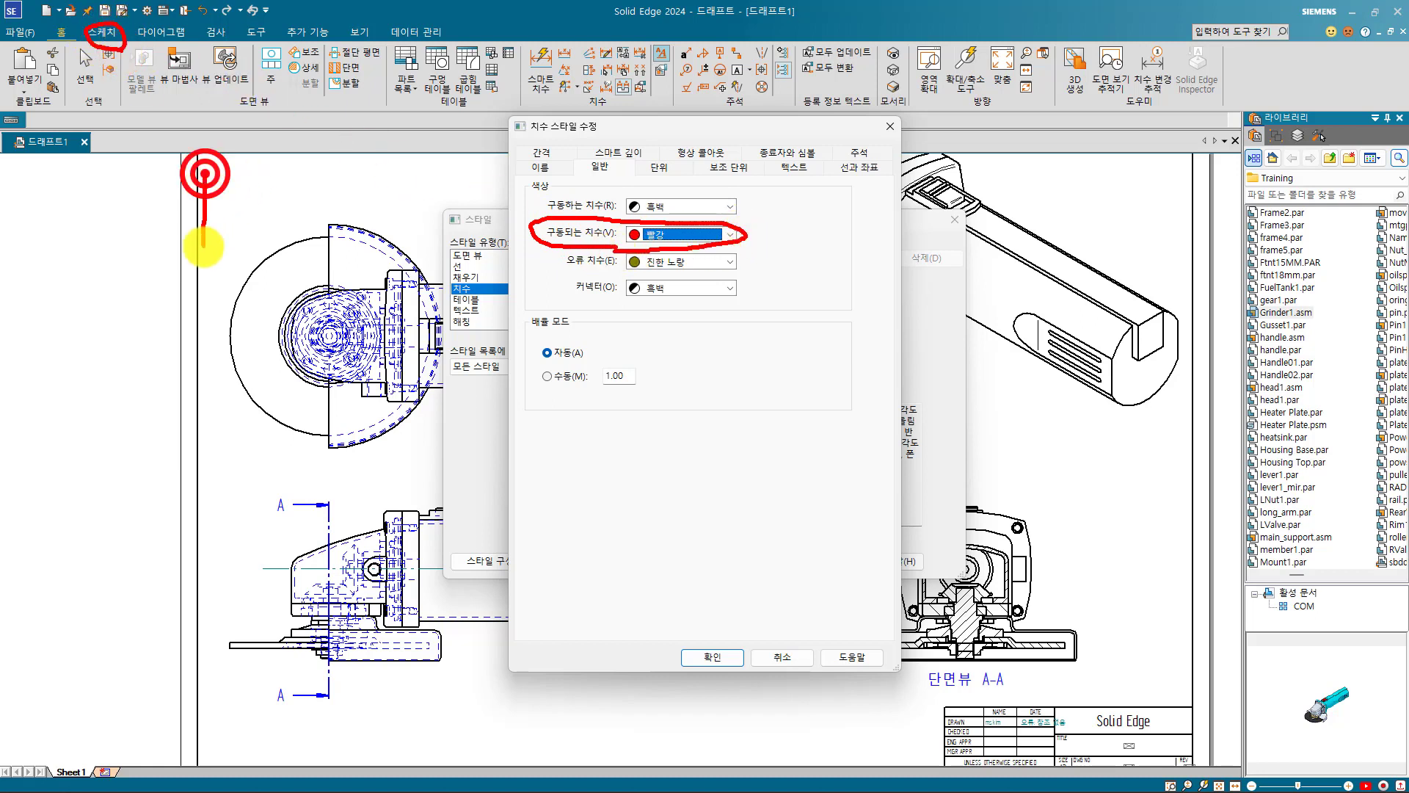
mouse_move(626, 207)
mouse_down()
mouse_move(526, 198)
mouse_move(617, 223)
mouse_up()
drag(787, 209, 743, 240)
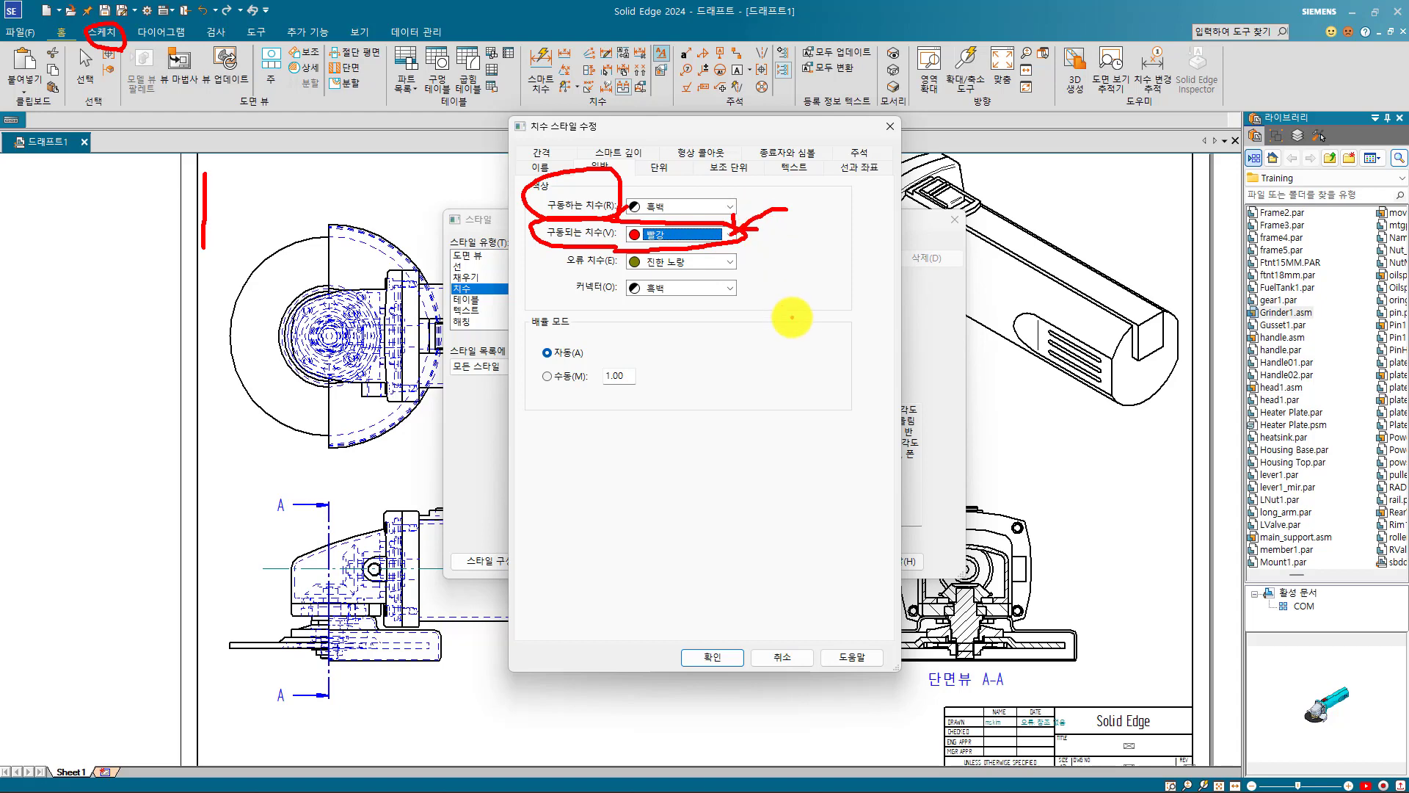
key(Escape)
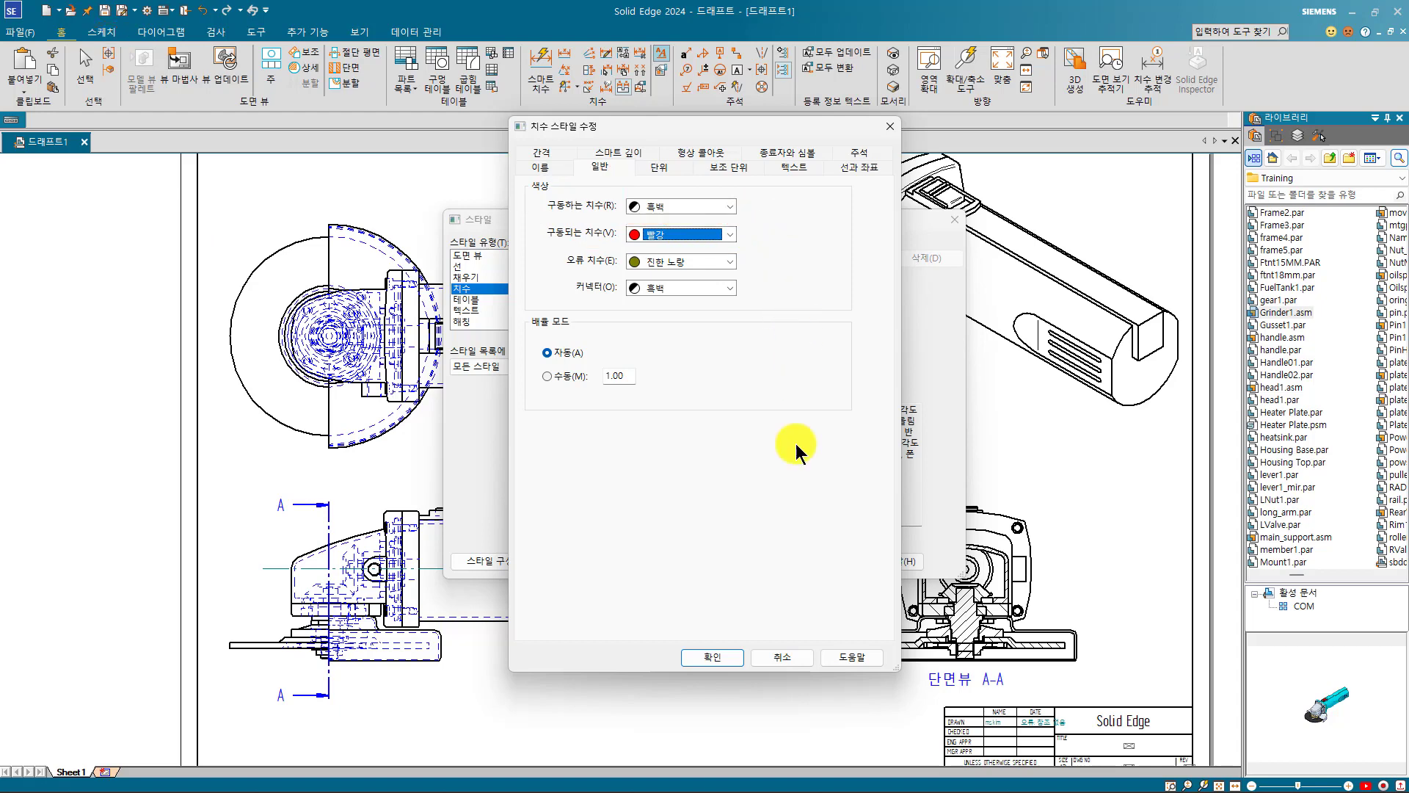
Step: Save the modified ISO (mm) dimension style and apply it to the drawing
click(724, 649)
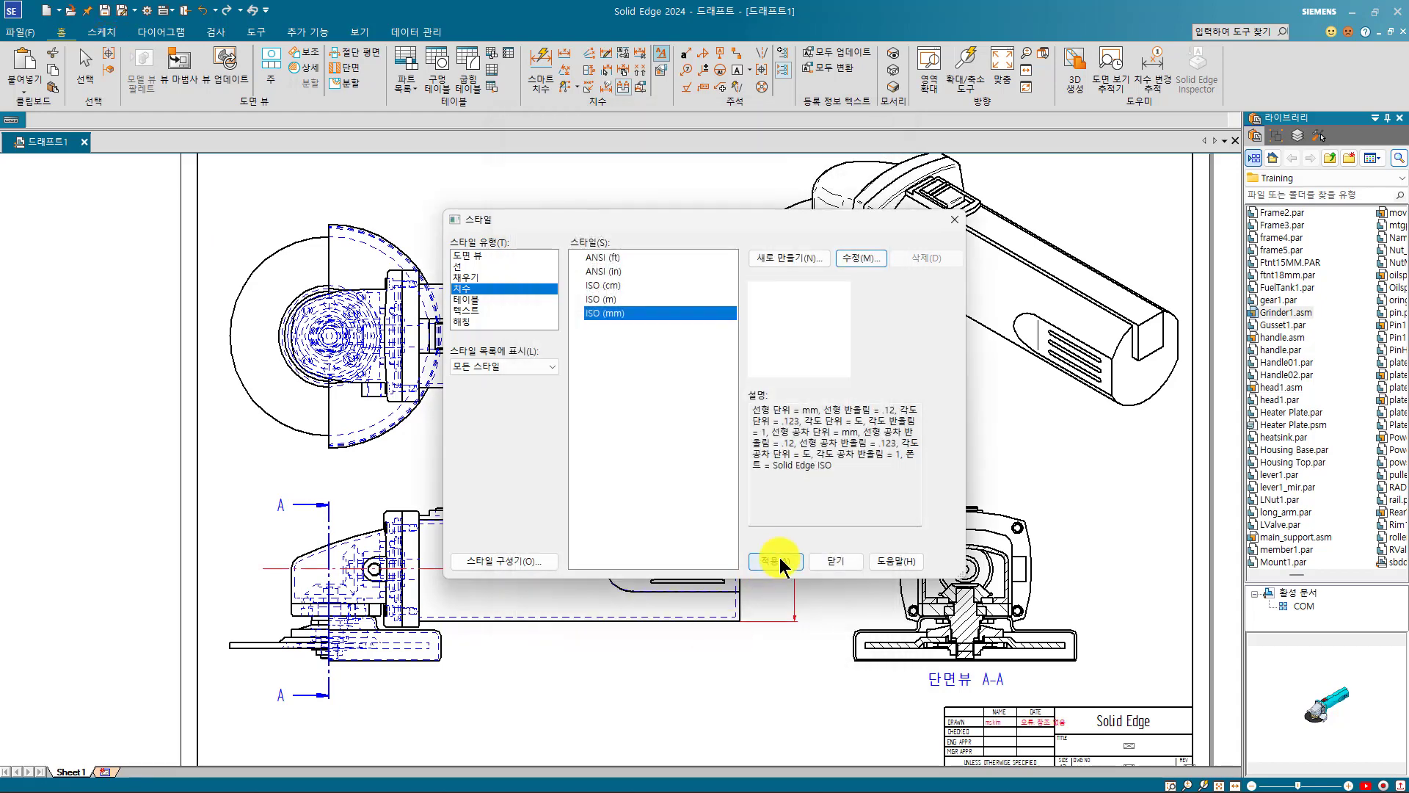
click(776, 561)
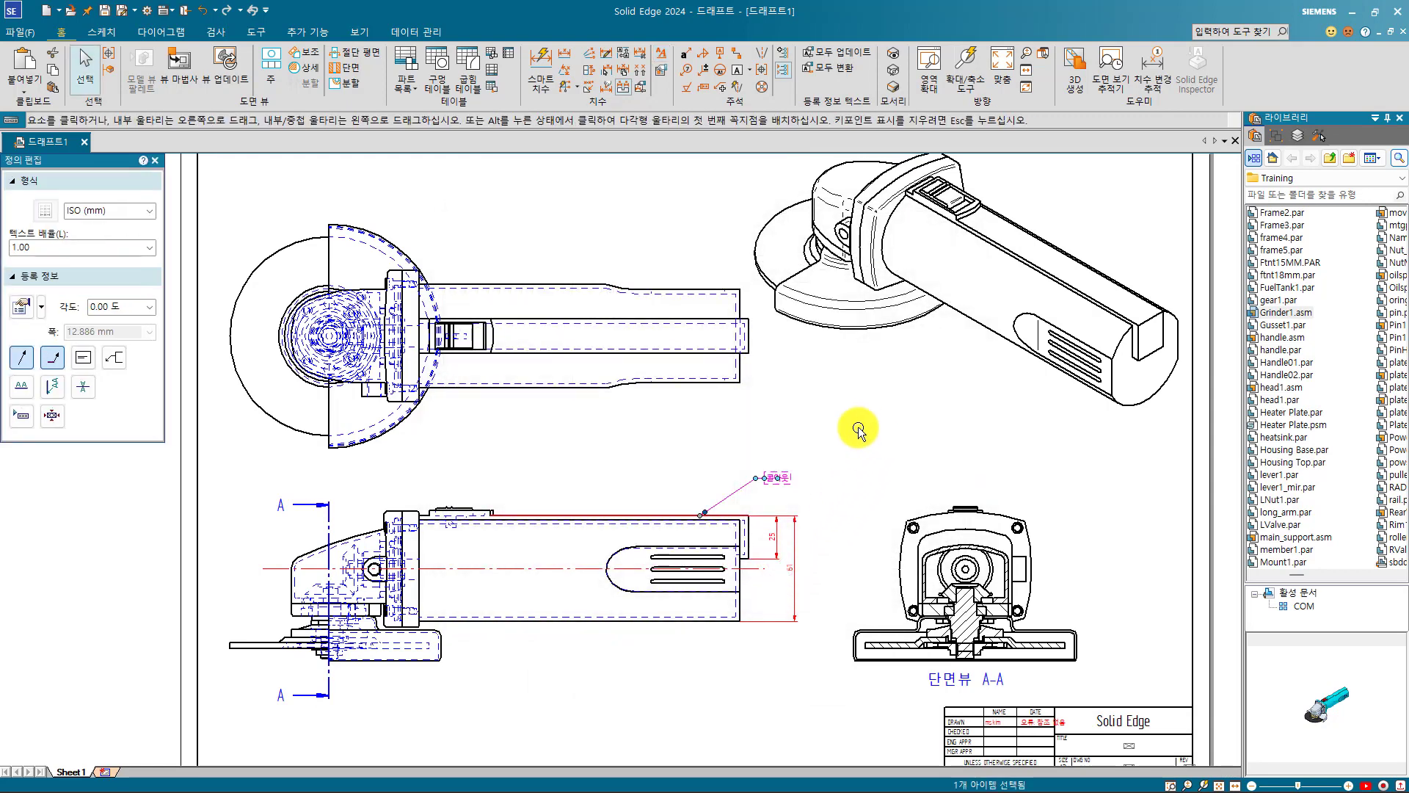
Step: Inspect the overall height dimension and the centerline in the front view, and clear the selection
click(834, 418)
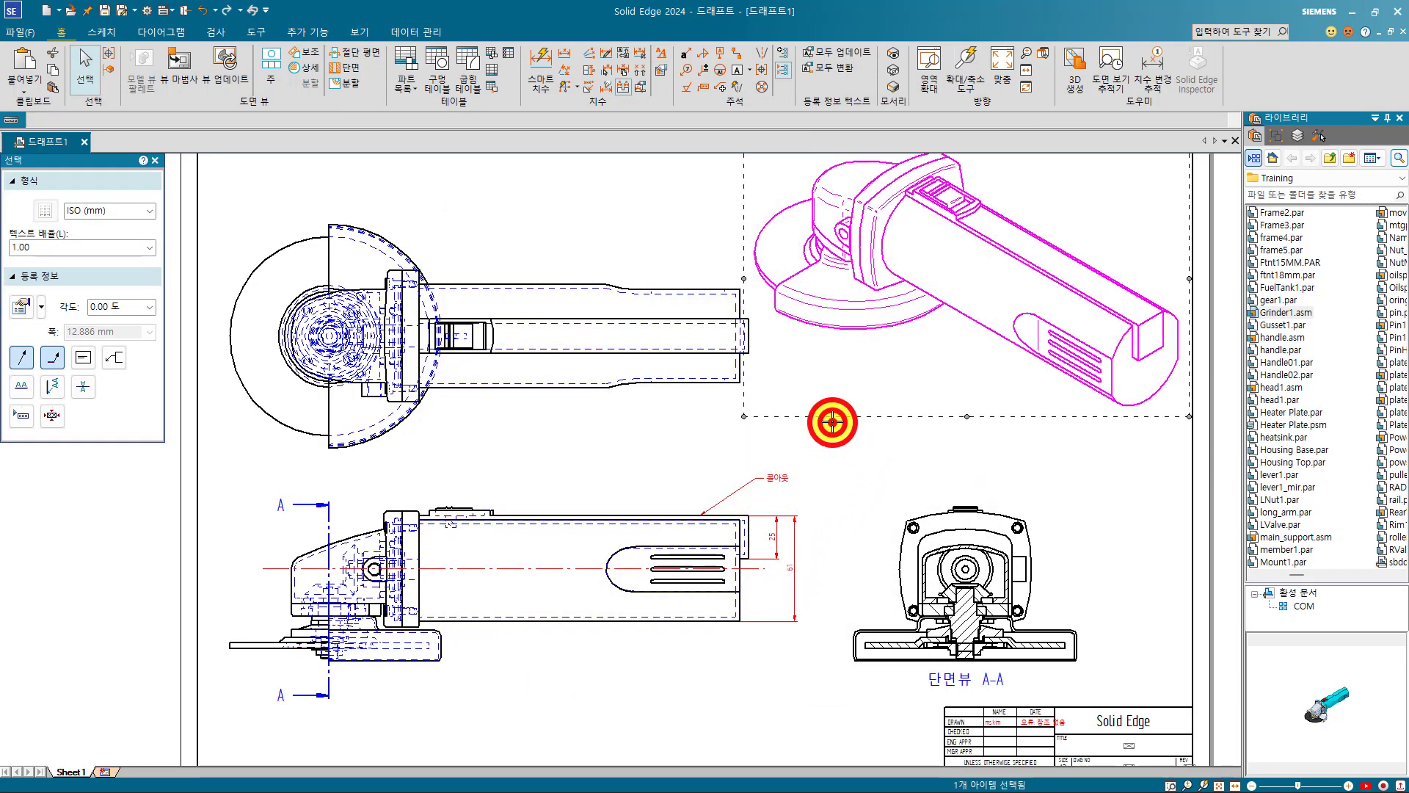
click(846, 488)
click(794, 535)
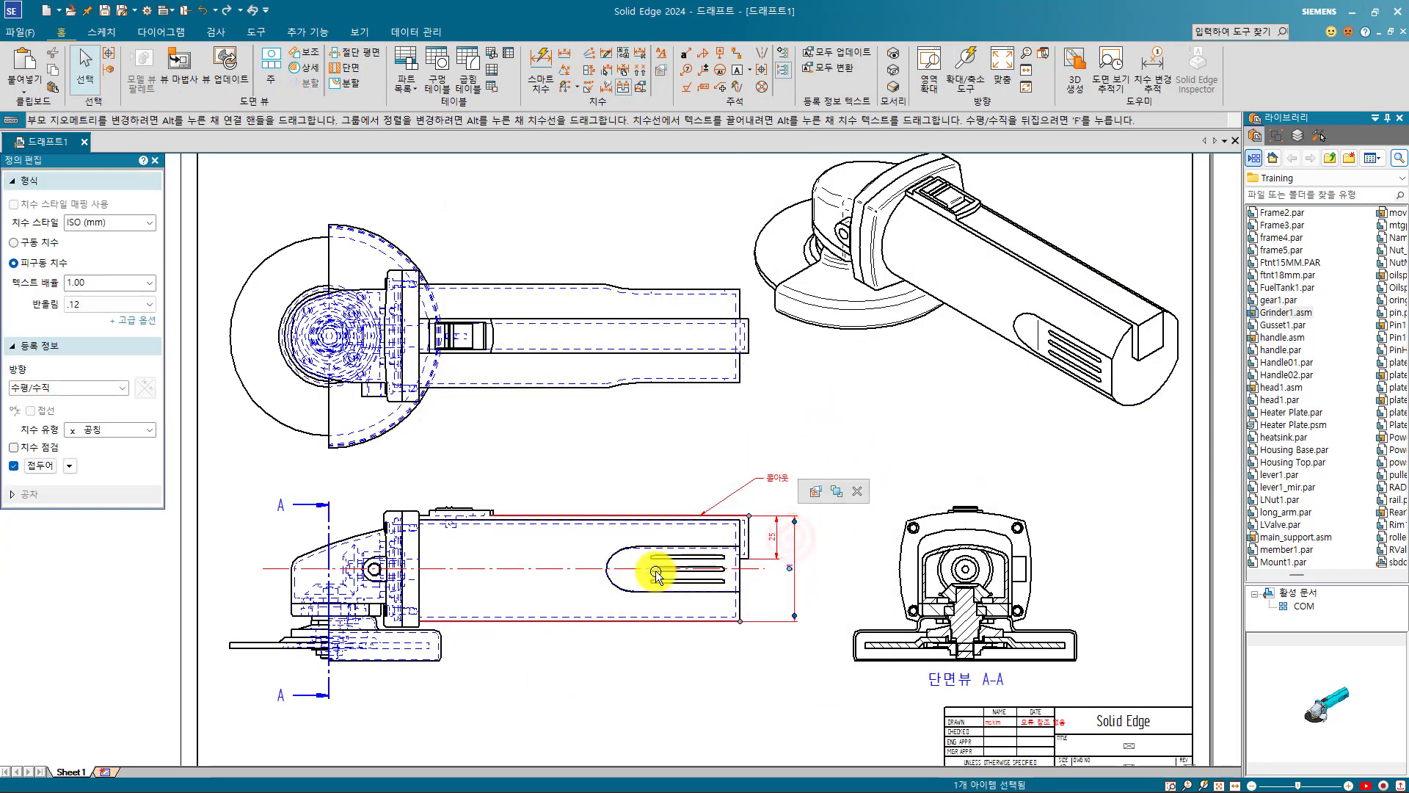
click(474, 570)
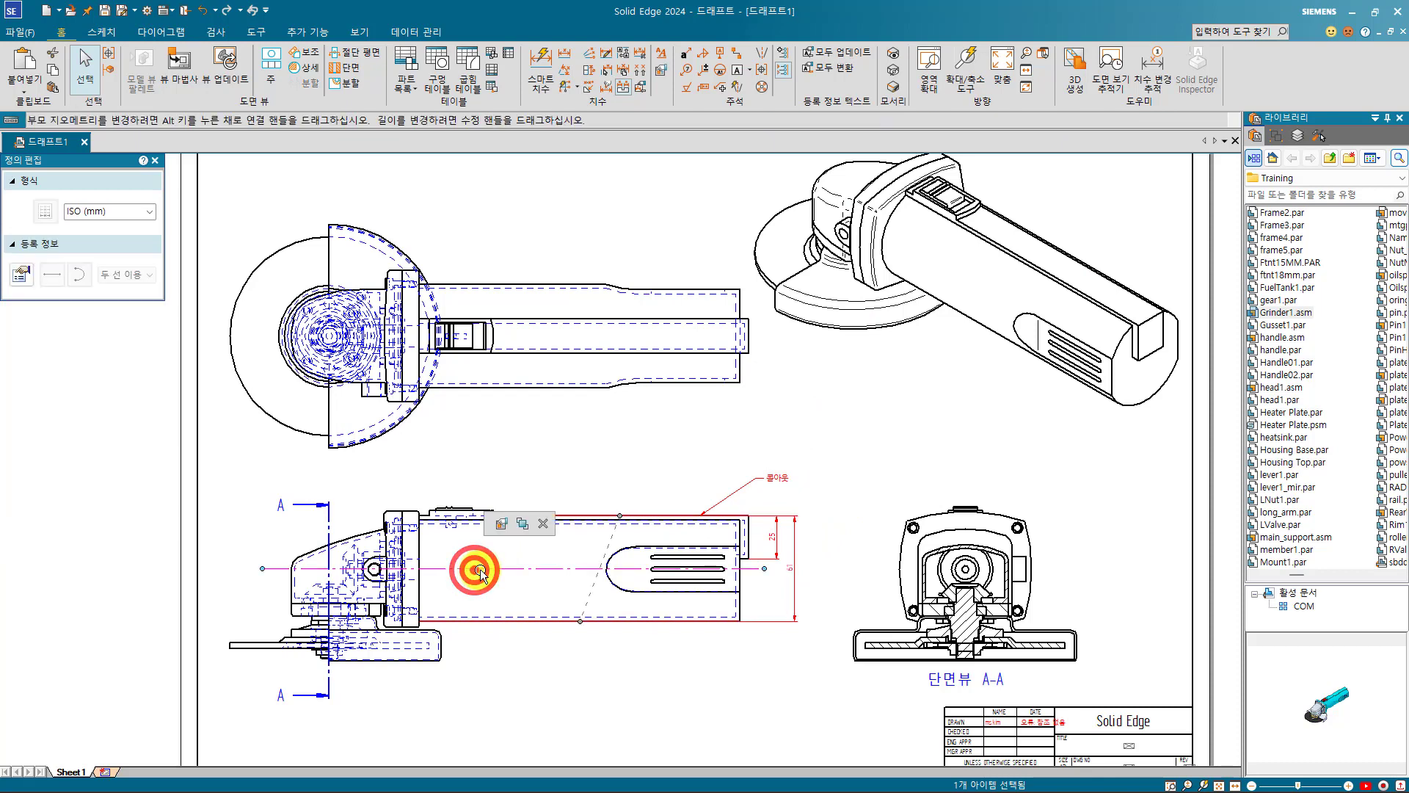
click(799, 436)
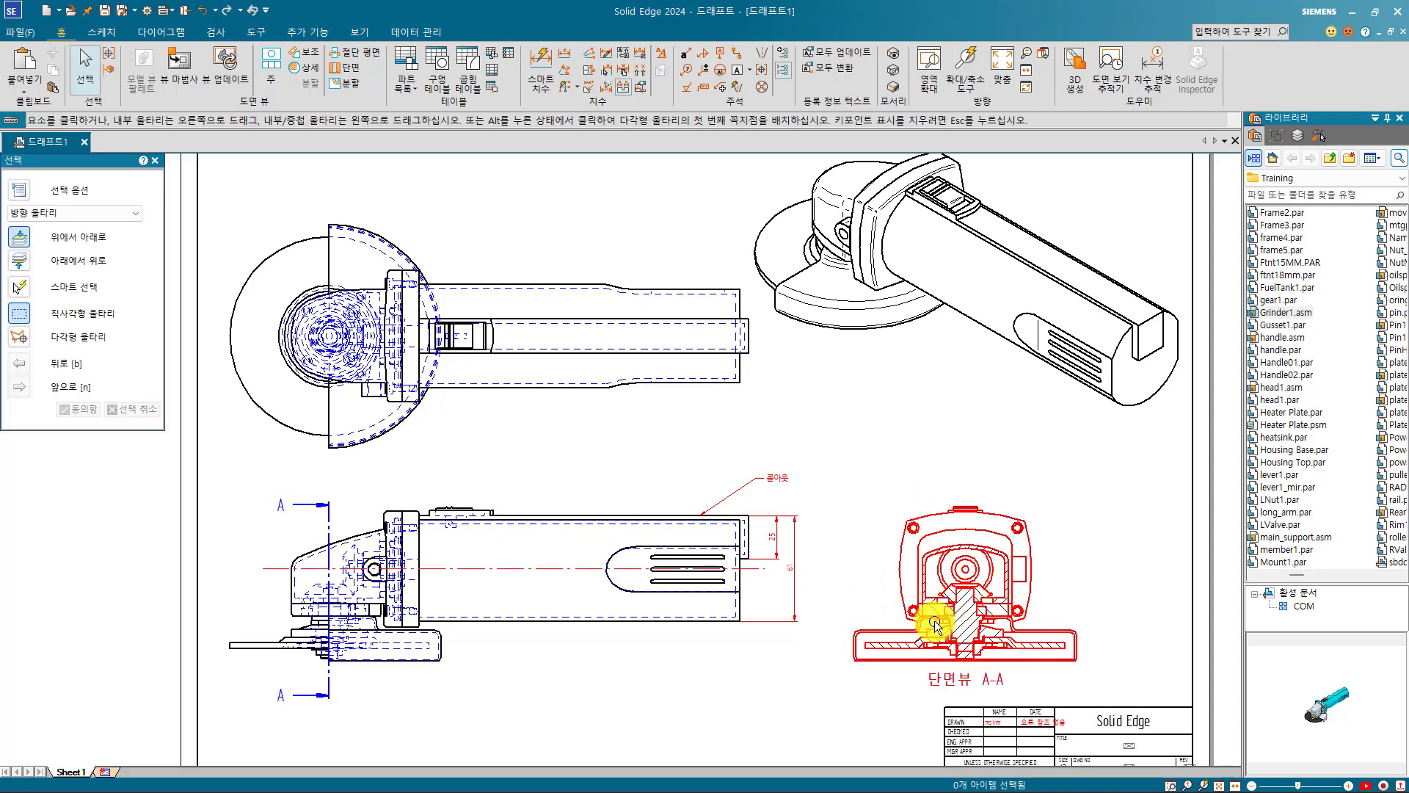
Step: Open the 법선 hatch (해칭) style for modification from the drawing's style list
click(664, 58)
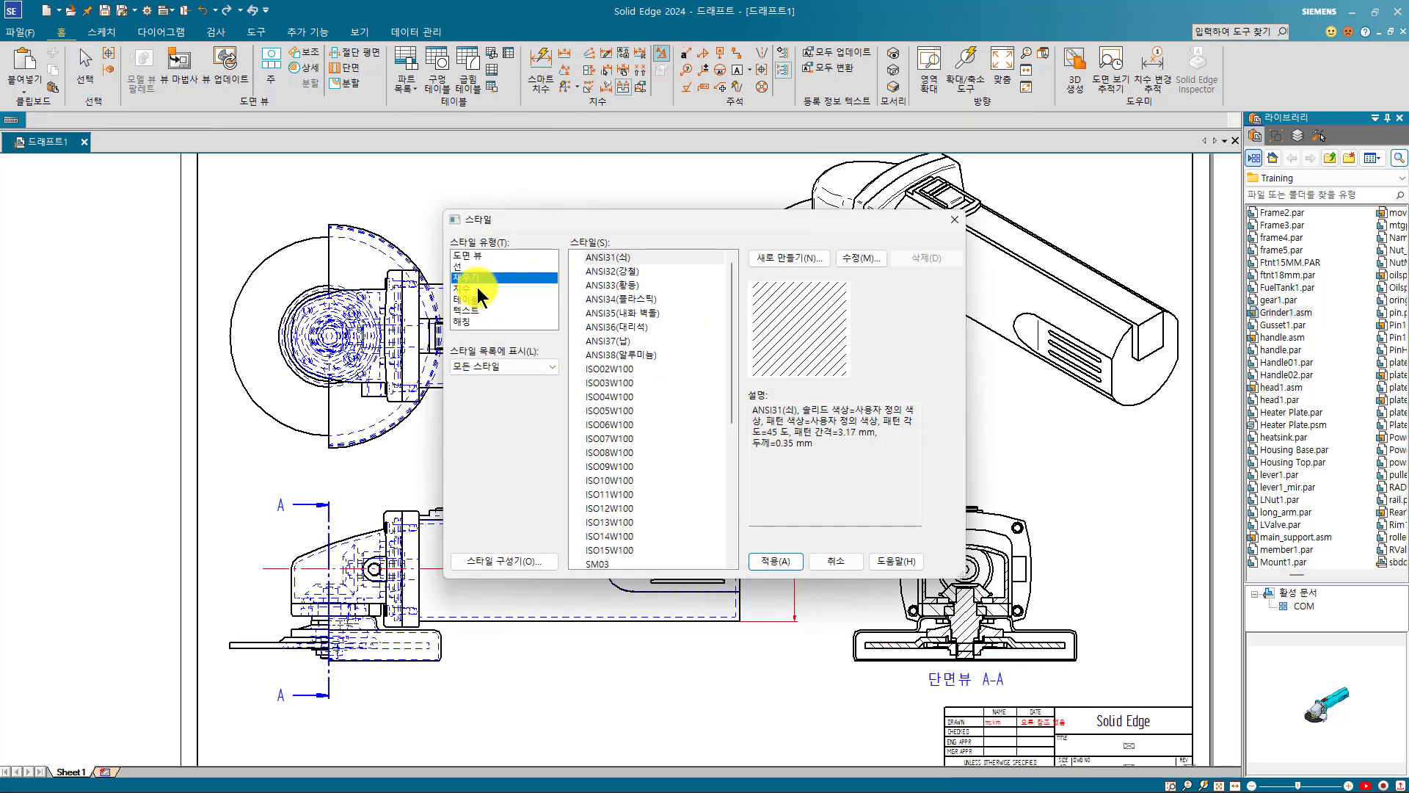
click(466, 266)
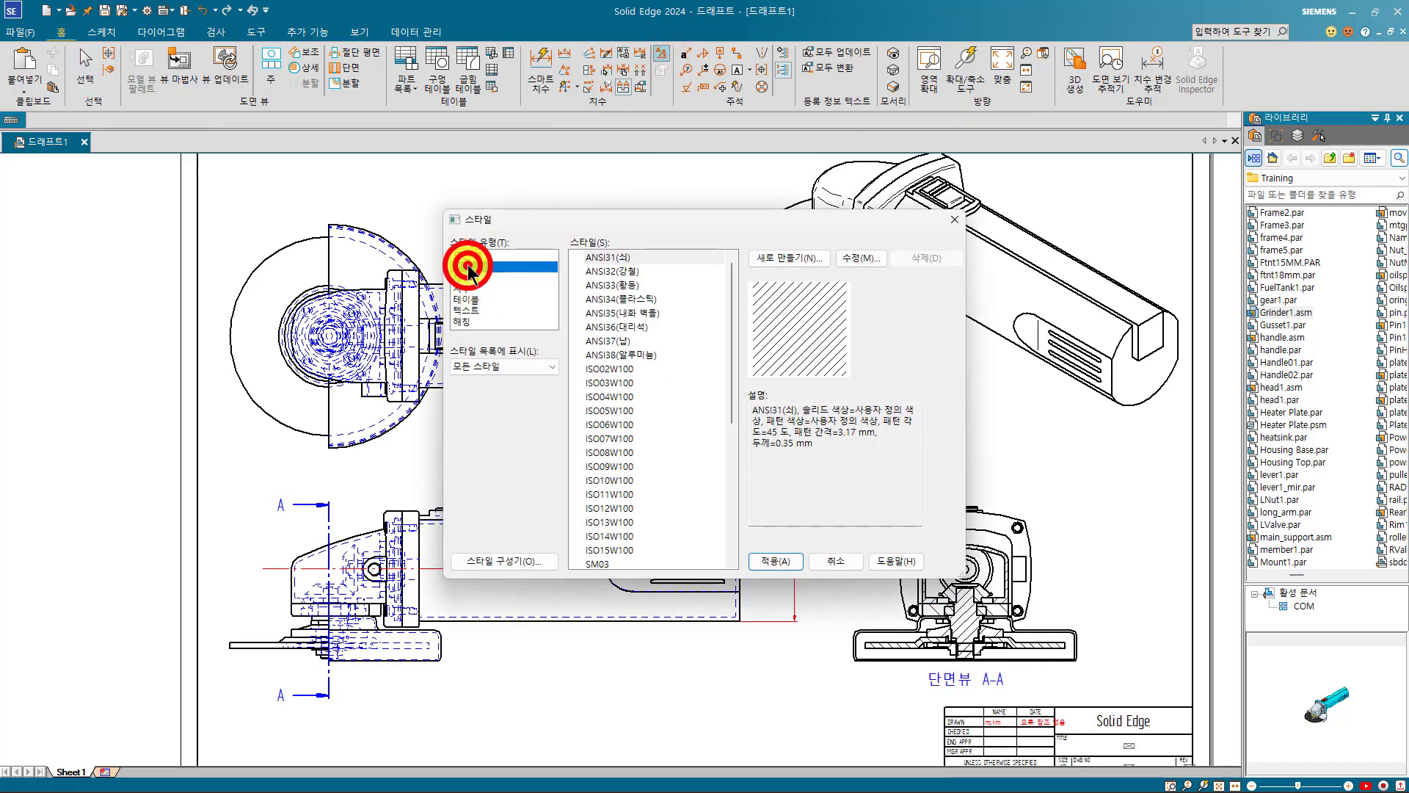
click(470, 323)
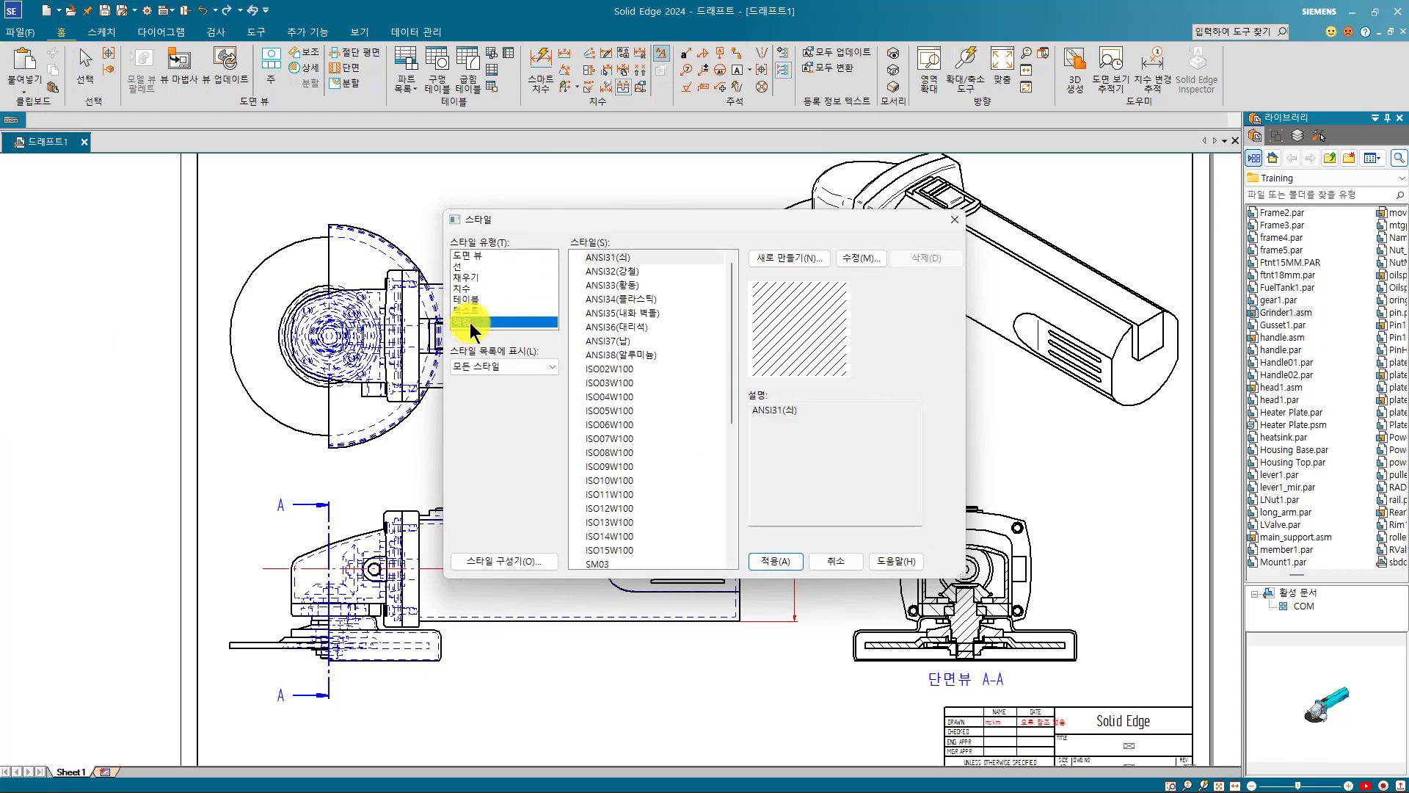
scroll(661, 455, down, 6)
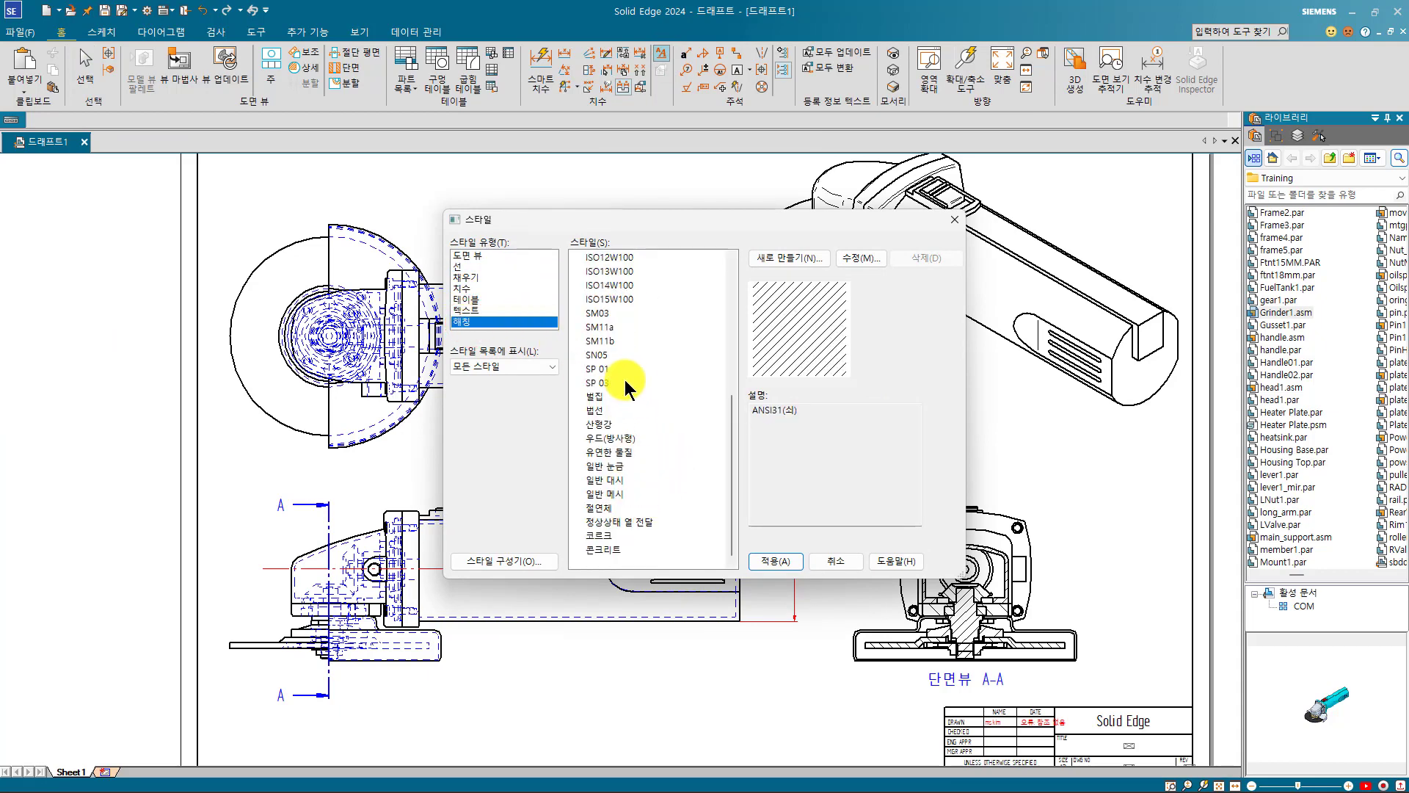
click(591, 410)
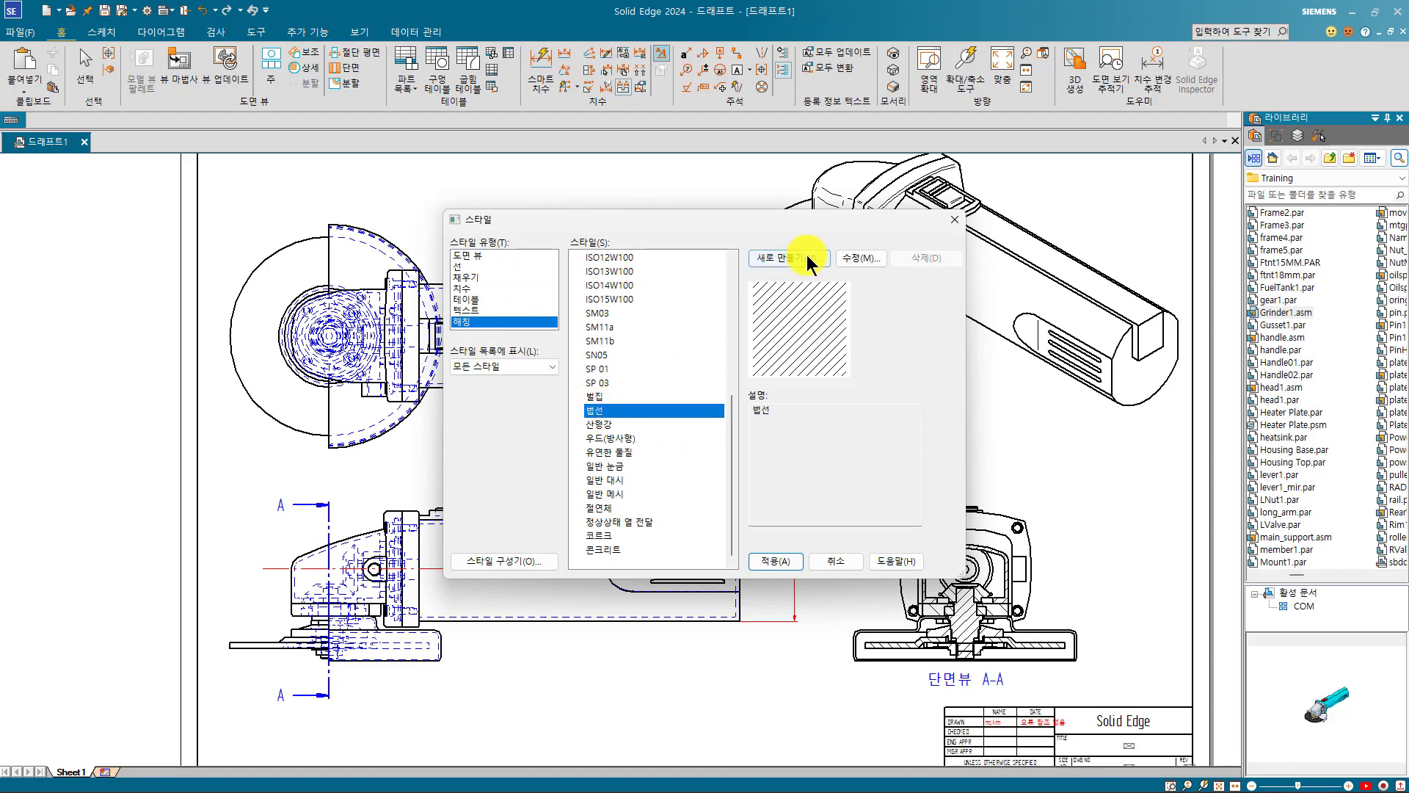
click(857, 253)
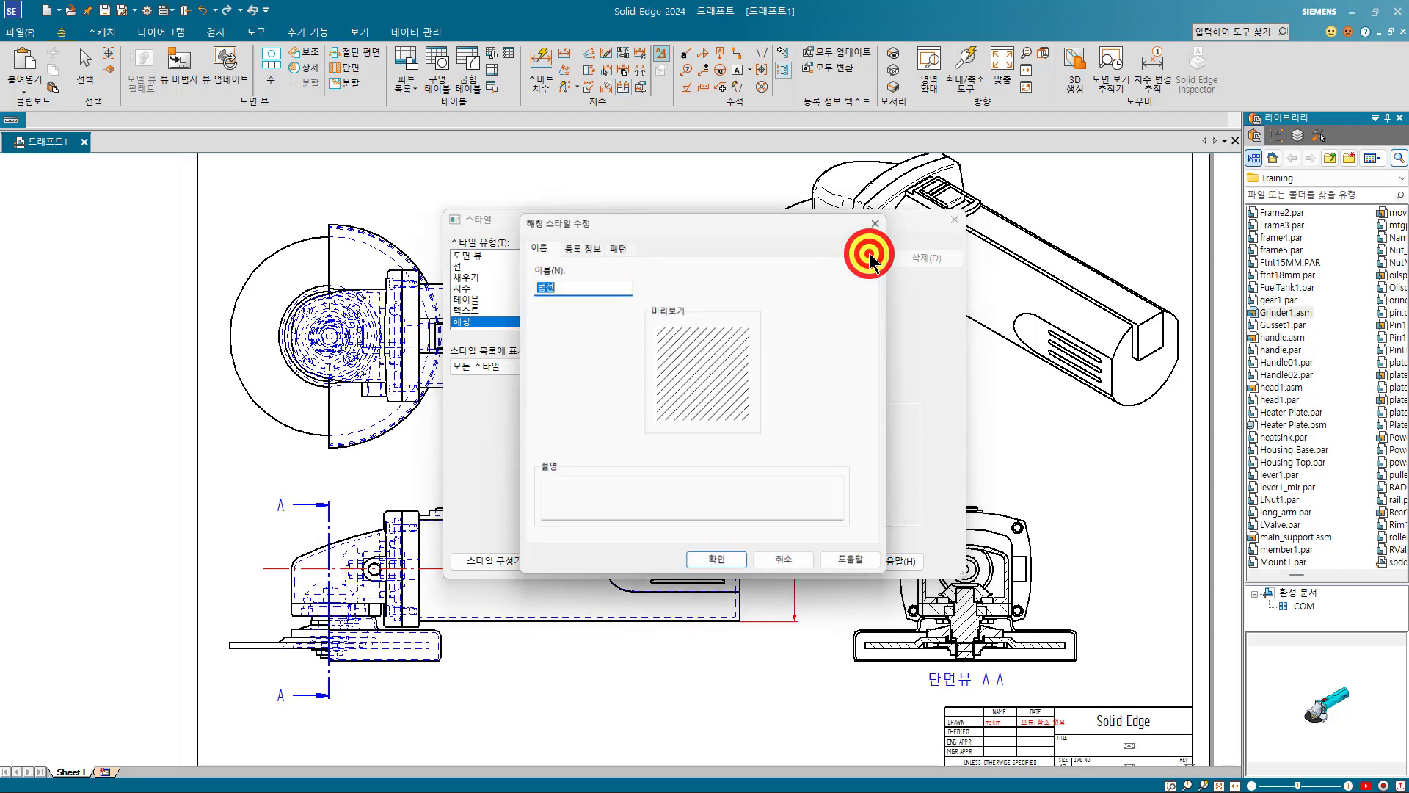
Step: Set the 법선 hatch style's pattern color (패턴 색상) to red (빨강), save it and apply it to the drawing
click(570, 242)
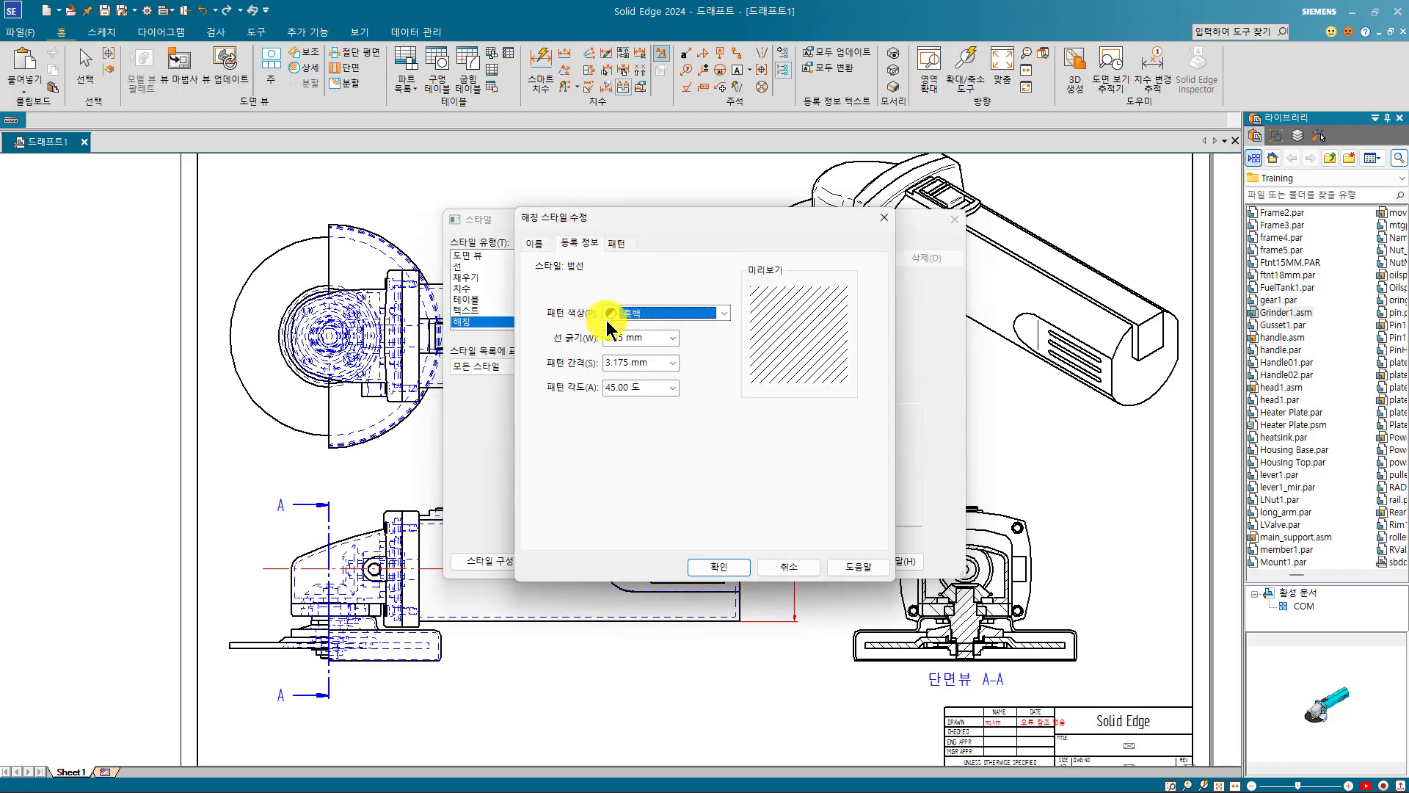
click(706, 314)
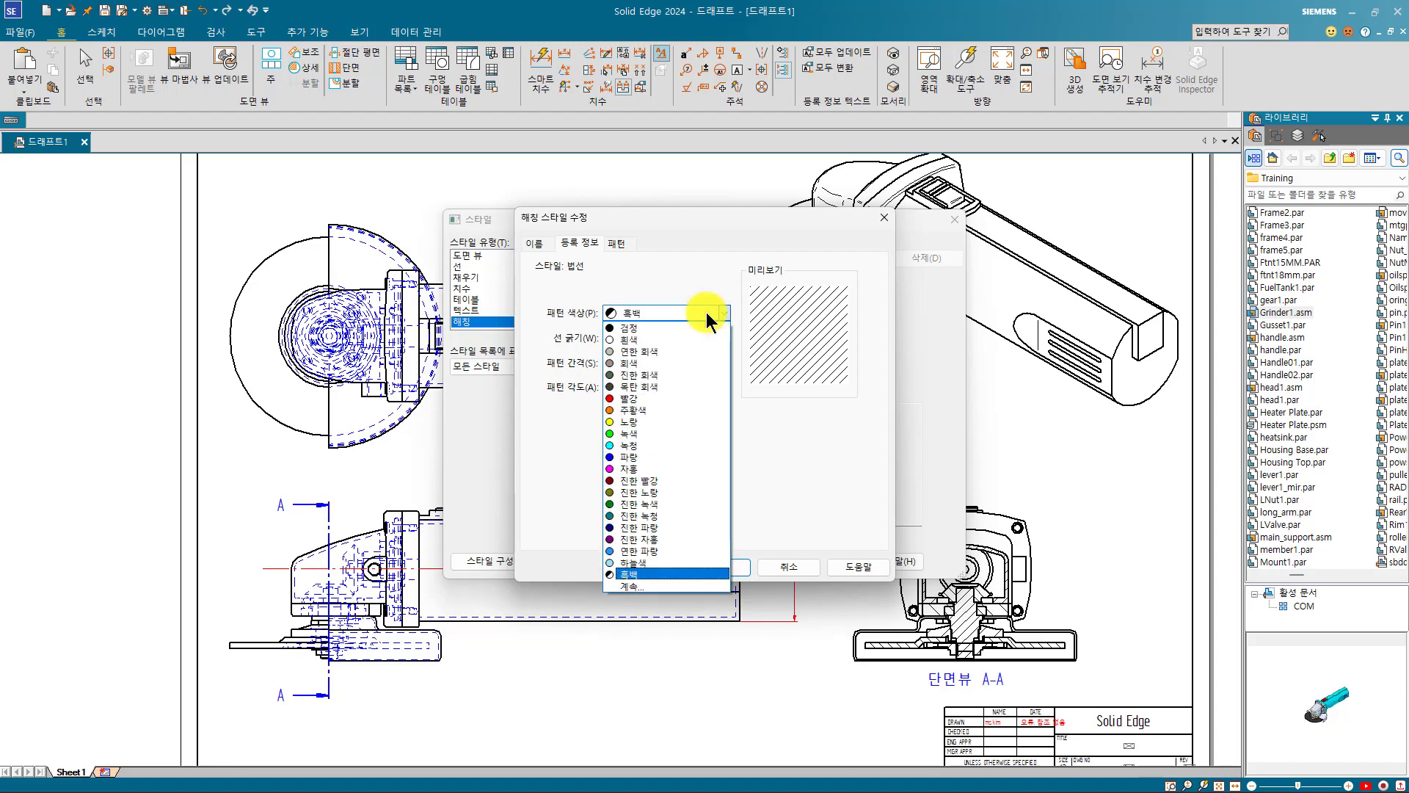
click(706, 316)
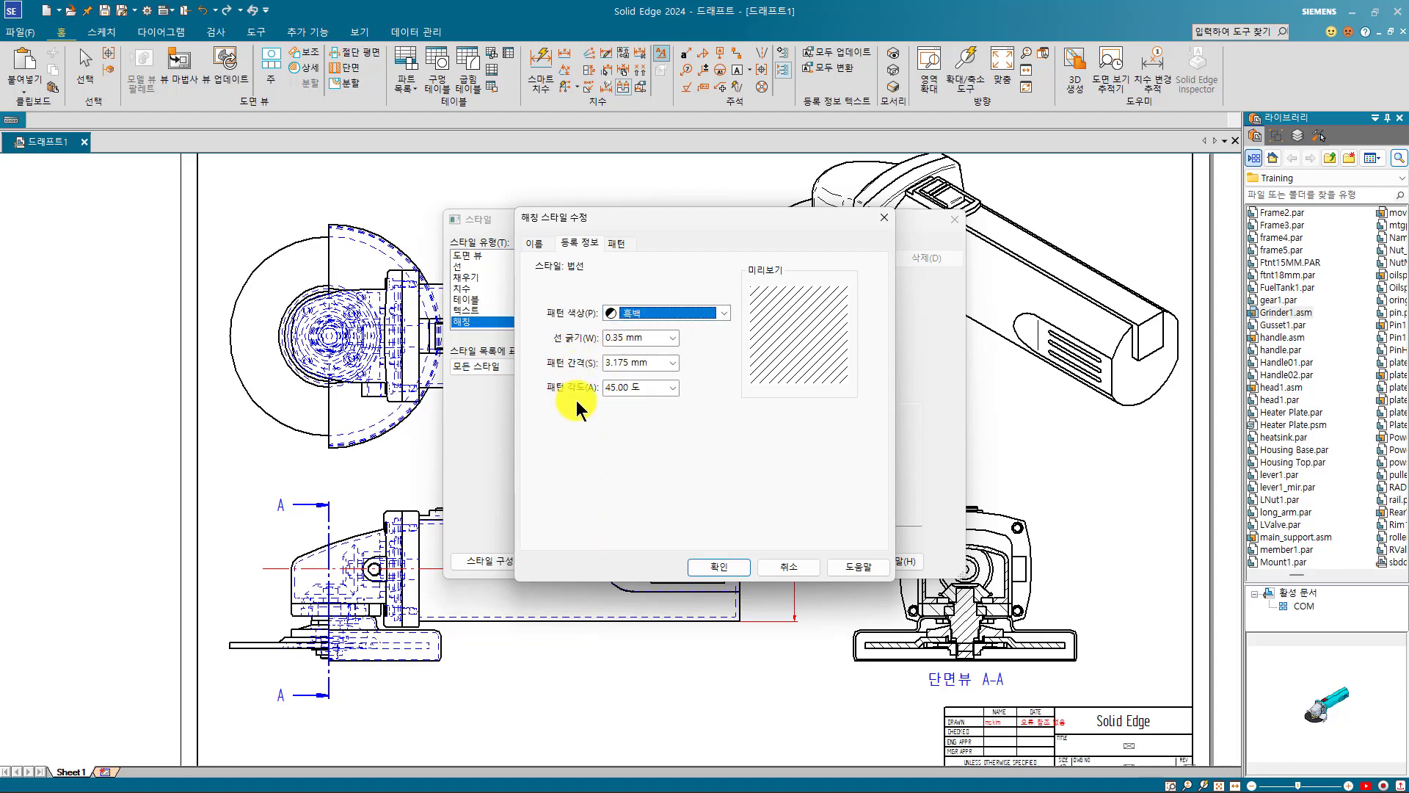
click(639, 314)
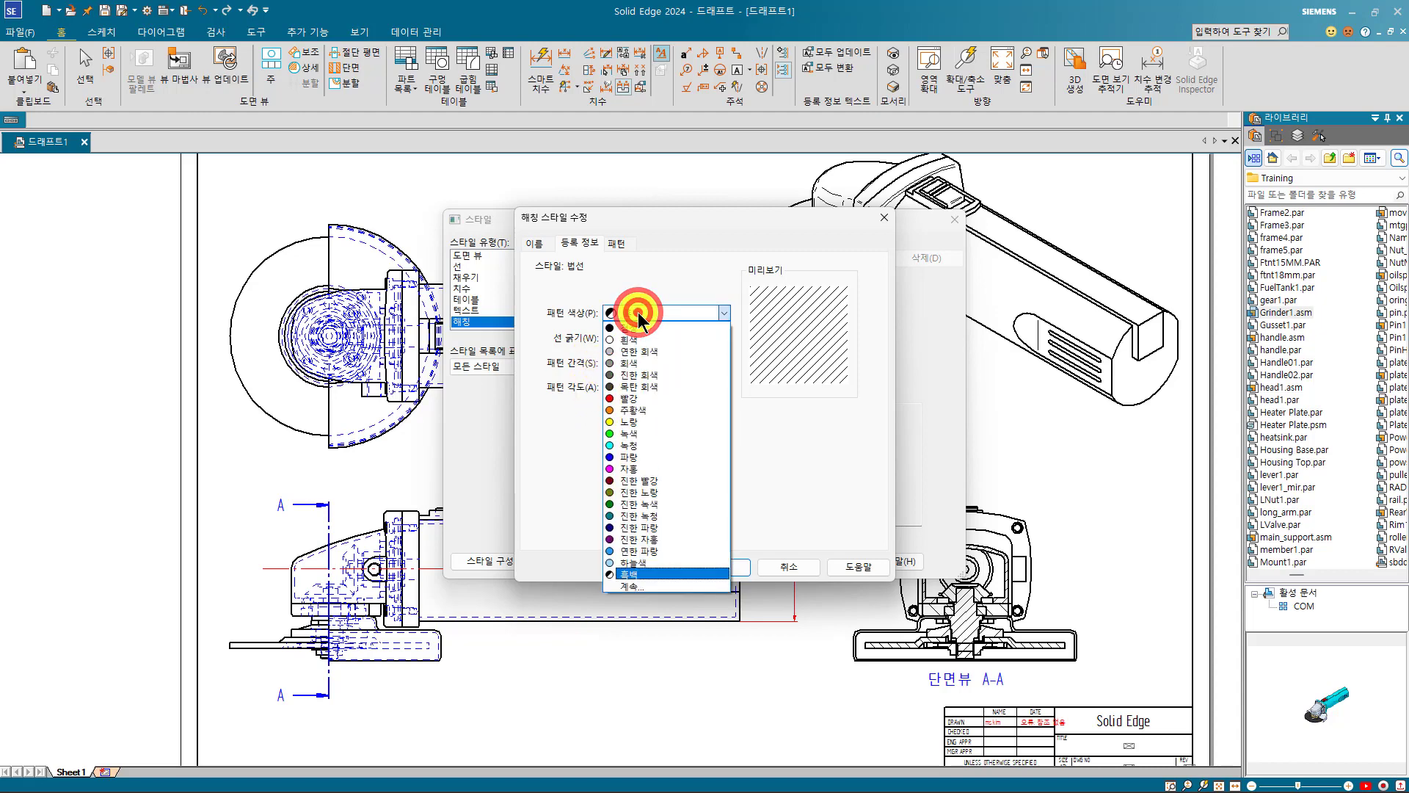
click(637, 397)
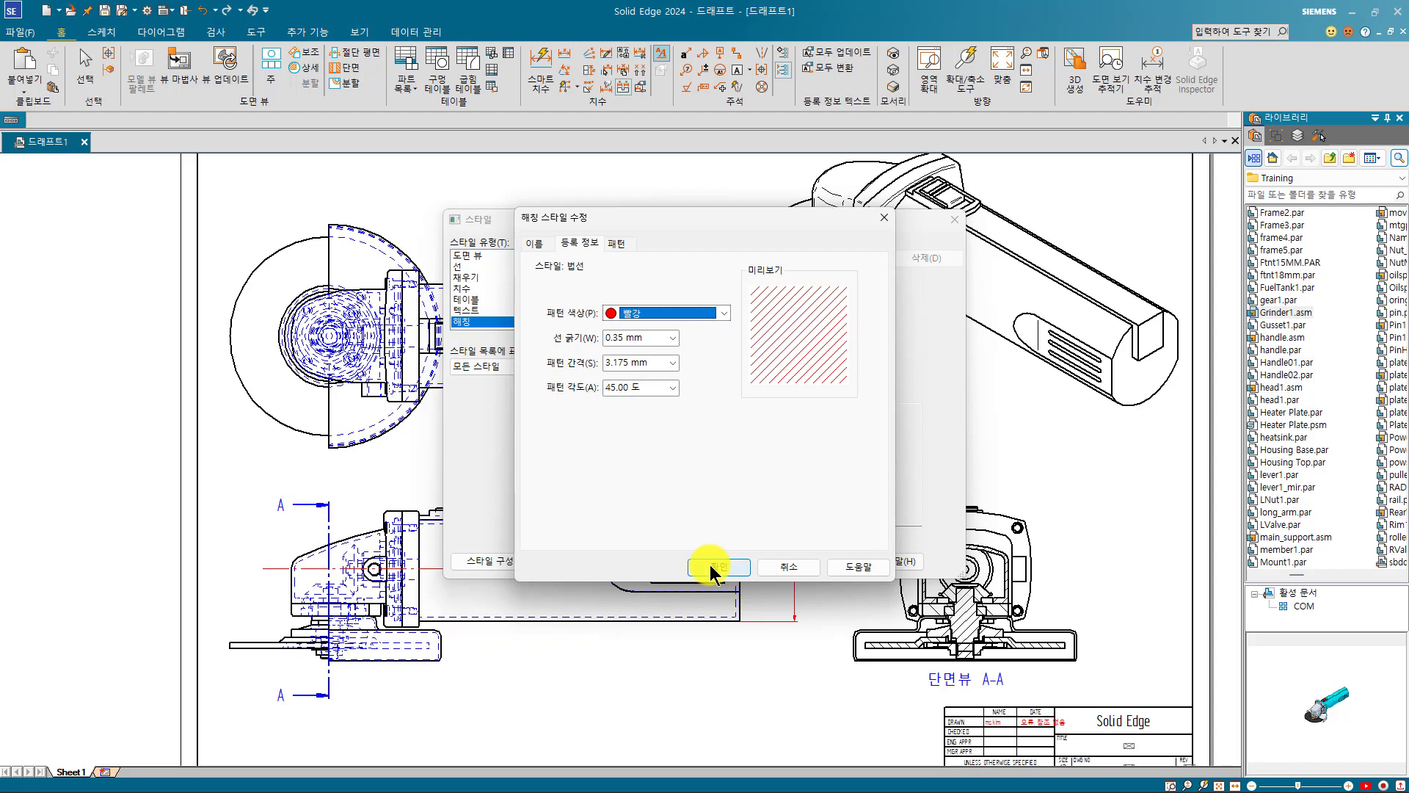
click(710, 565)
click(781, 564)
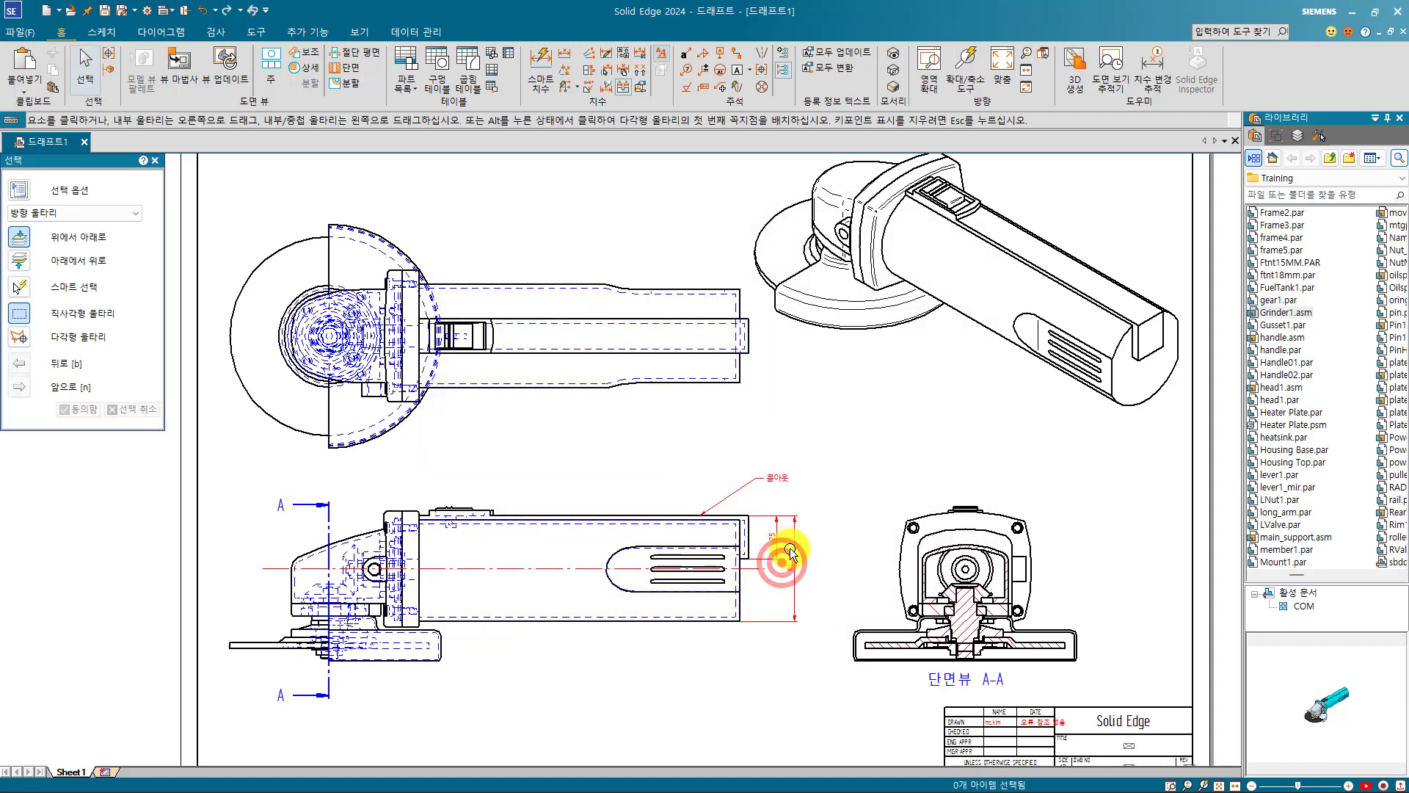
click(852, 591)
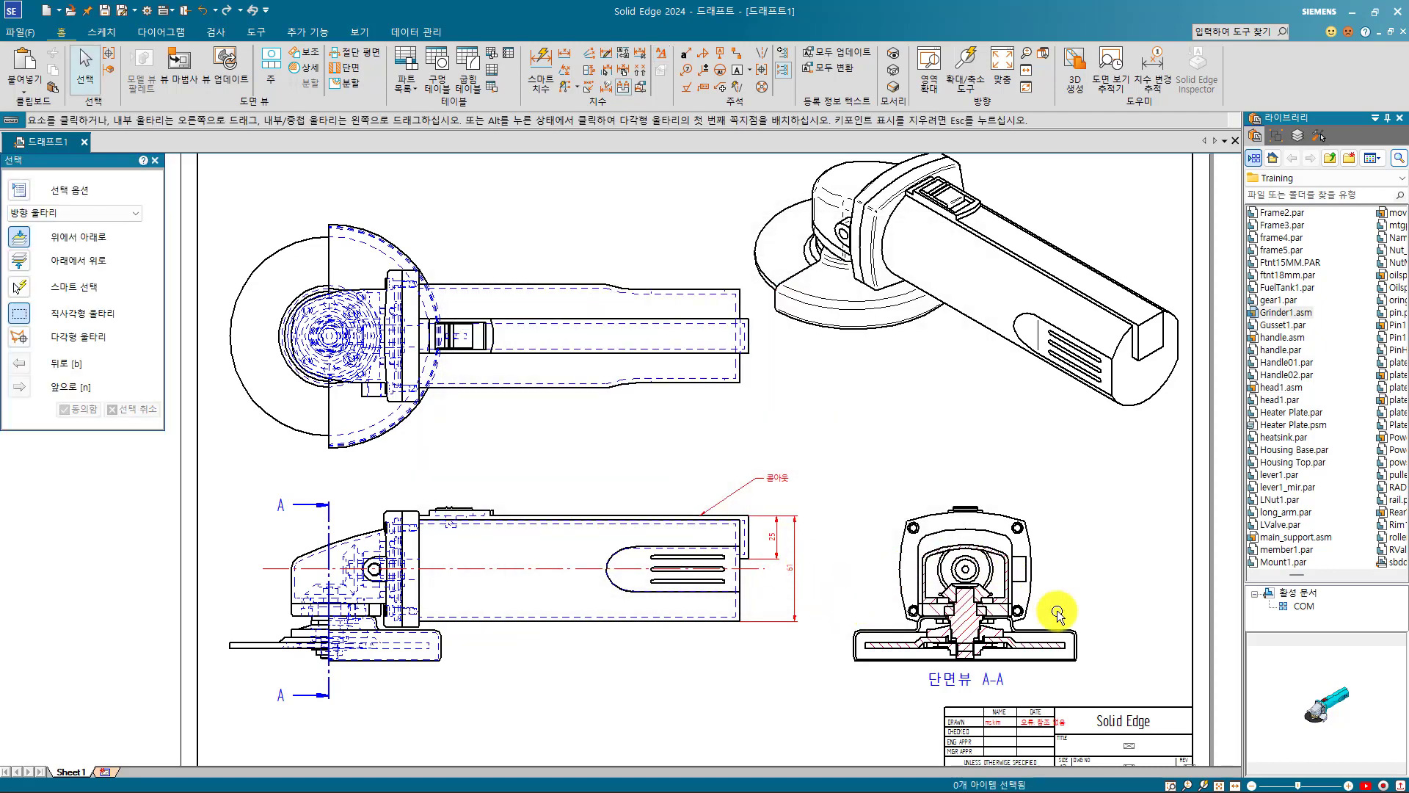
click(870, 445)
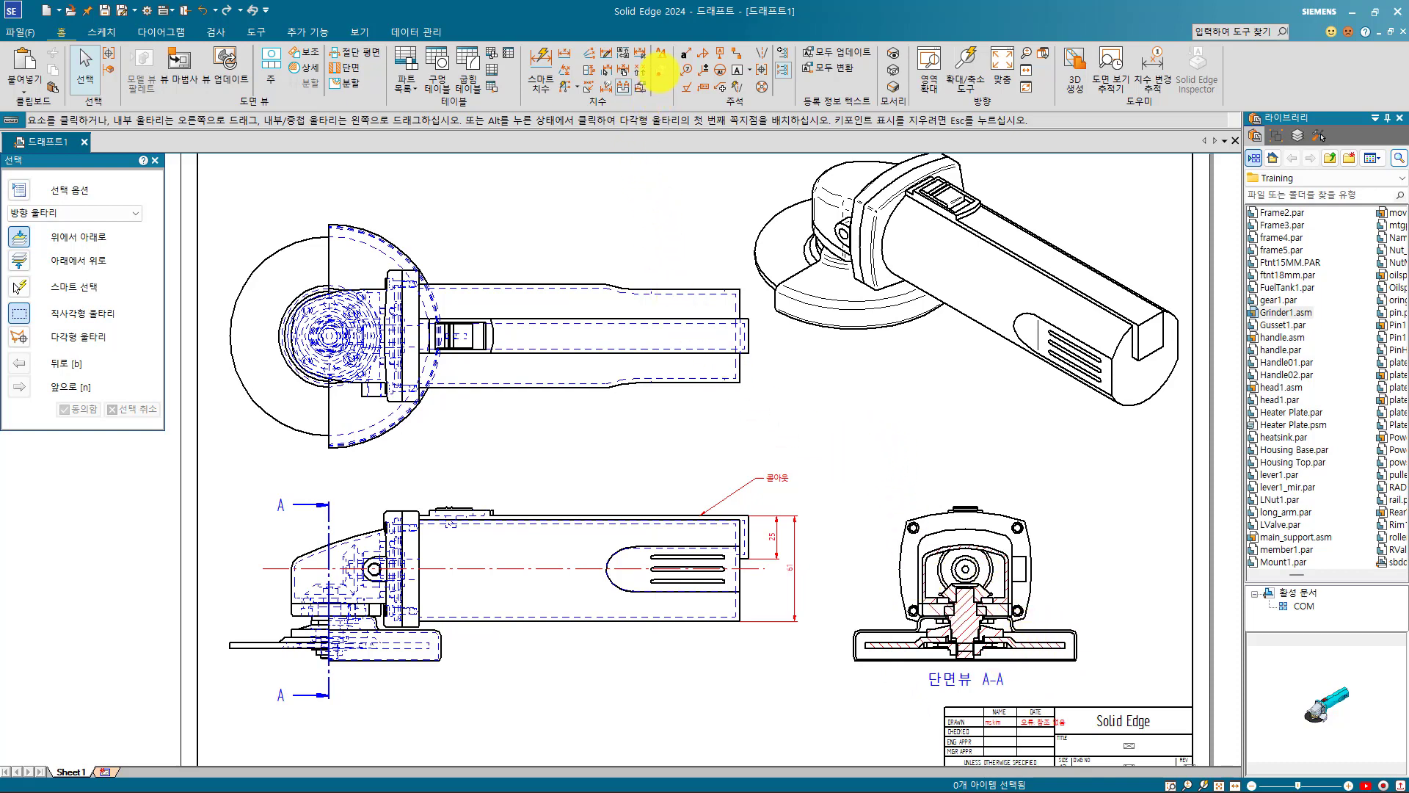
click(662, 66)
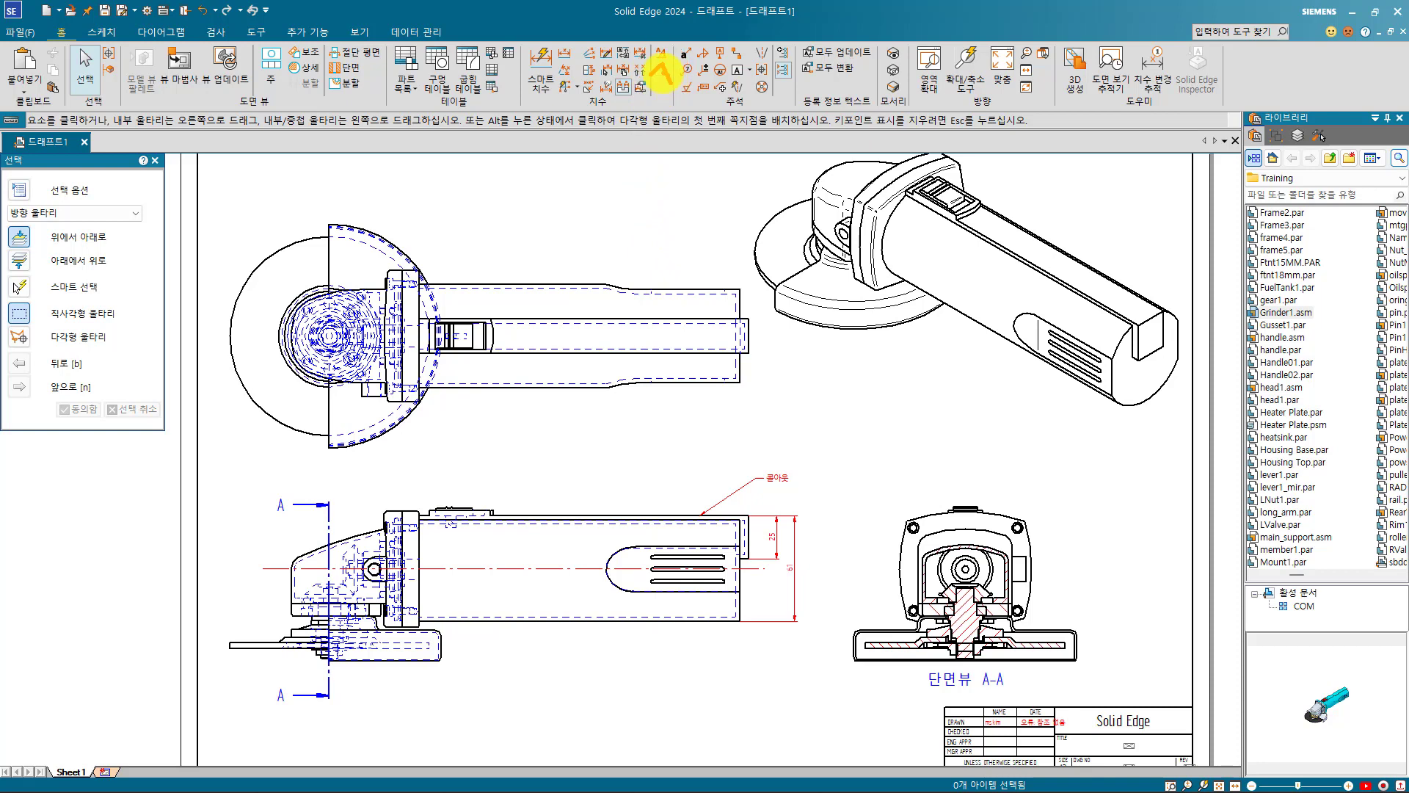